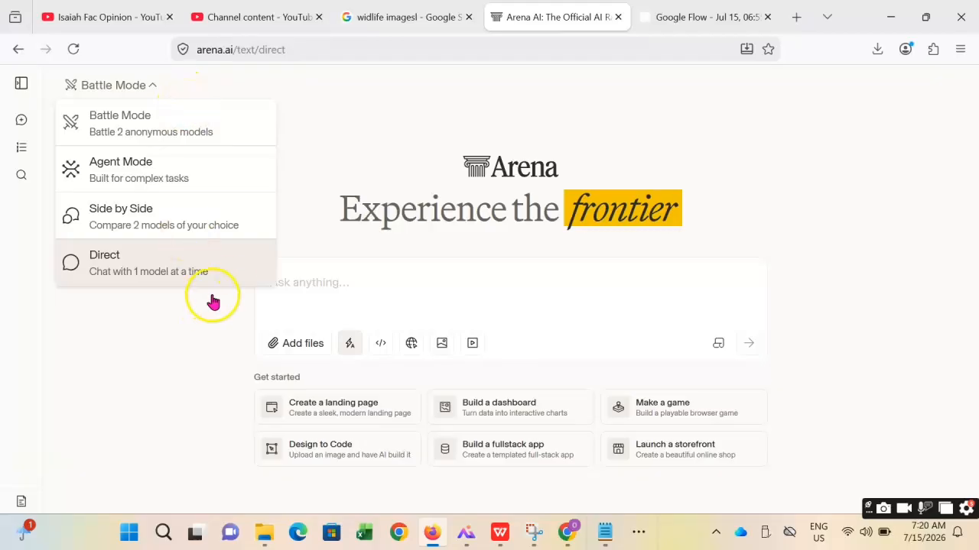
Step: Switch the chat to Direct mode and select the gpt-5.2-chat-latest text model
left_click(213, 296)
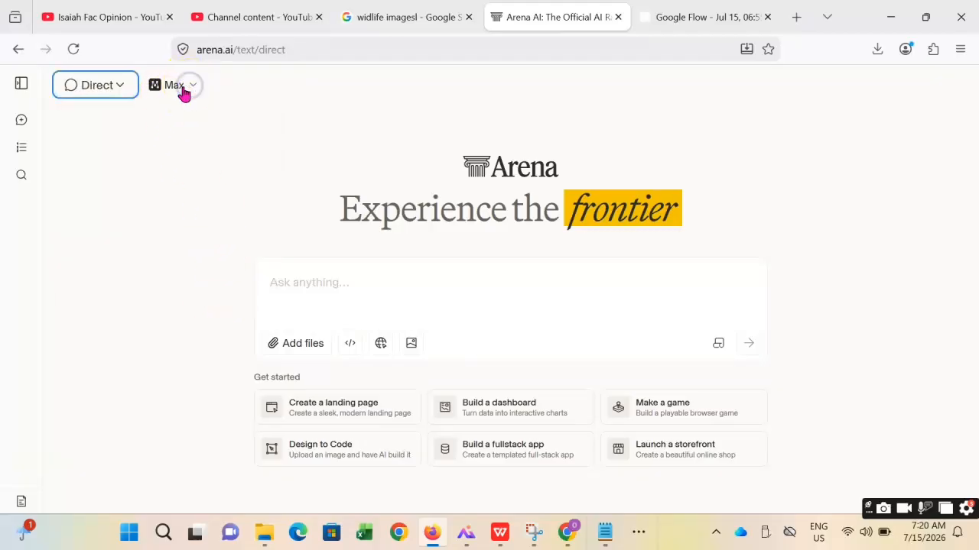
left_click(182, 88)
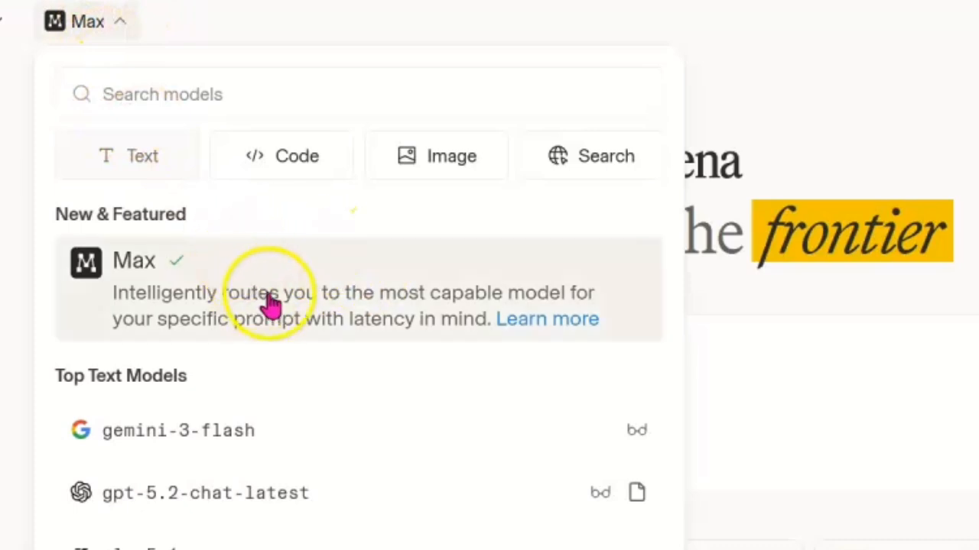
scroll(310, 458, "down", 2)
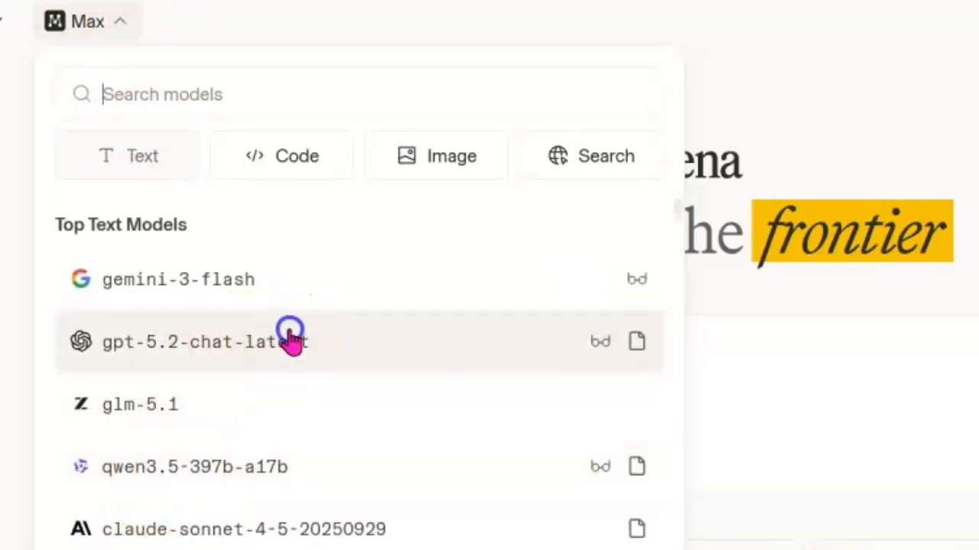
left_click(293, 342)
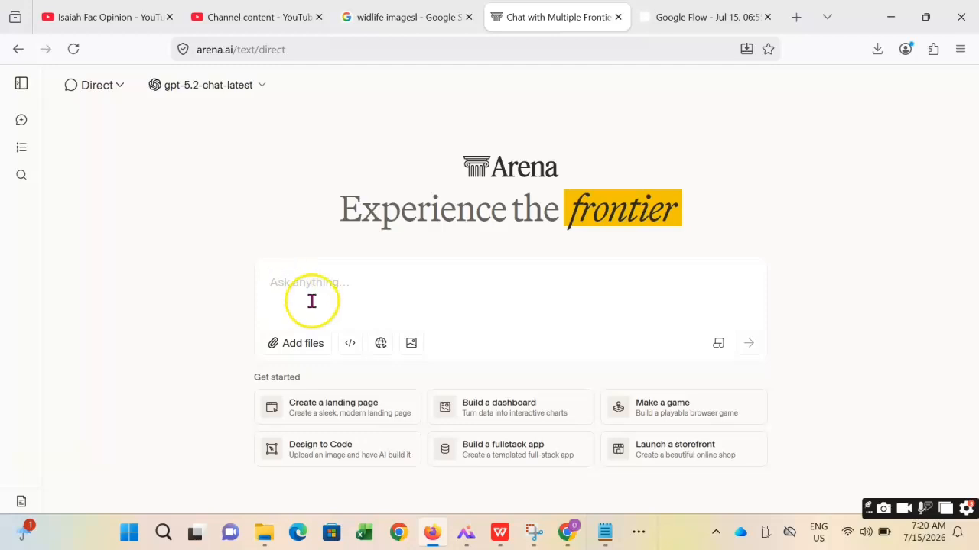
Step: Submit the copied construction-transformation video prompt in the chat and agree to the Terms of Use & Privacy Policy
right_click(325, 283)
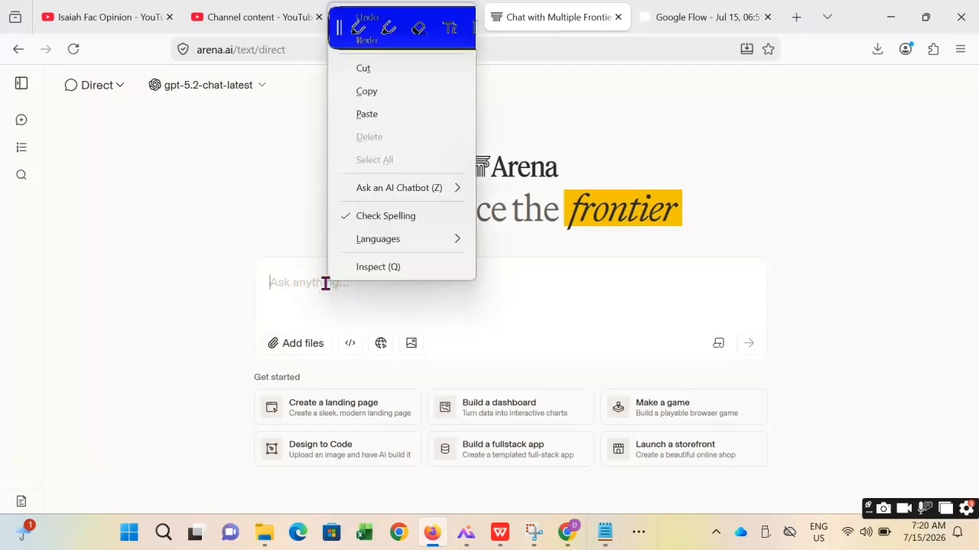
left_click(391, 114)
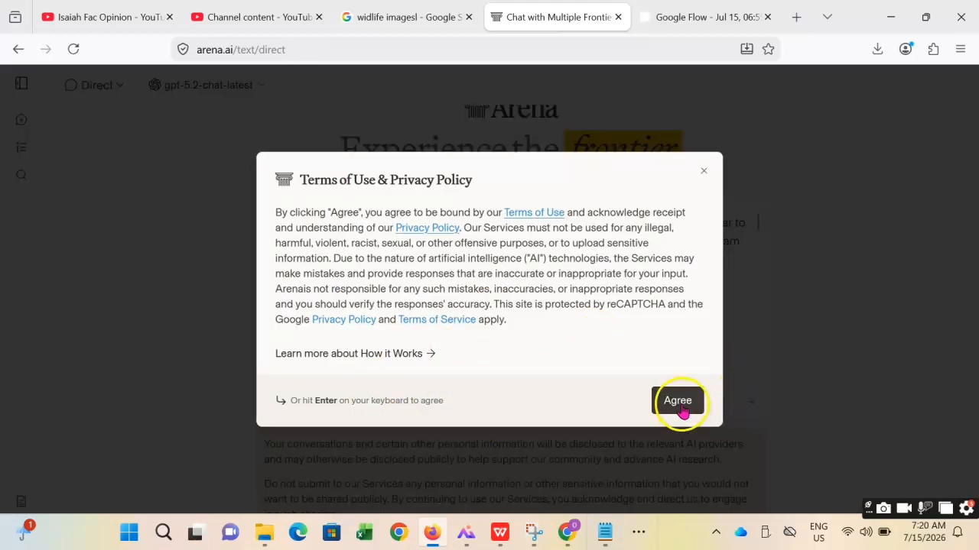
left_click(678, 400)
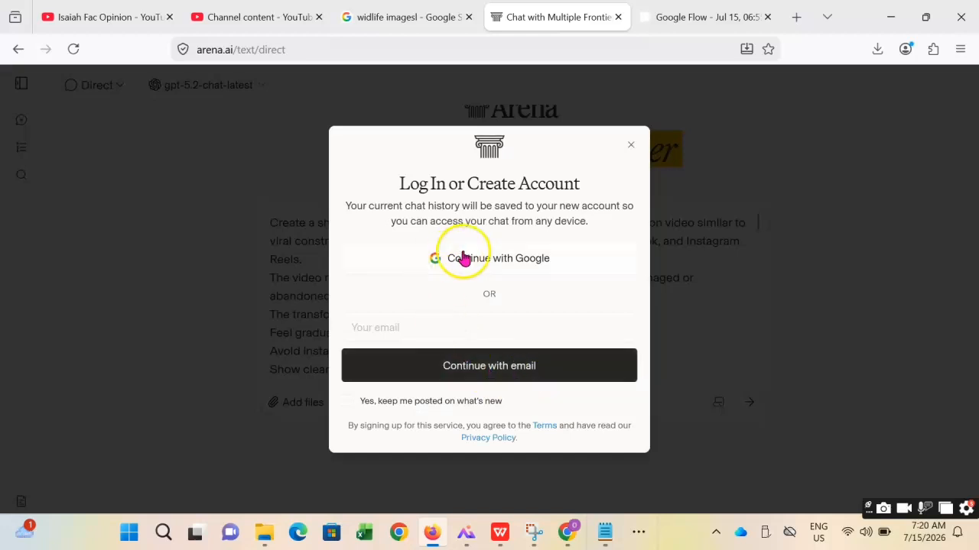
Step: Sign in to Arena with the existing Google account and continue through the sign-in confirmation
left_click(499, 260)
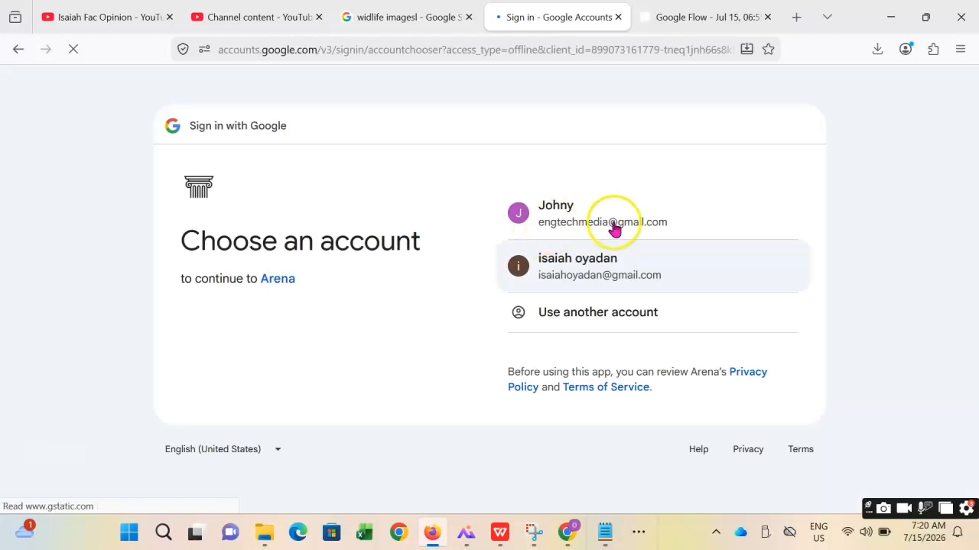
left_click(653, 267)
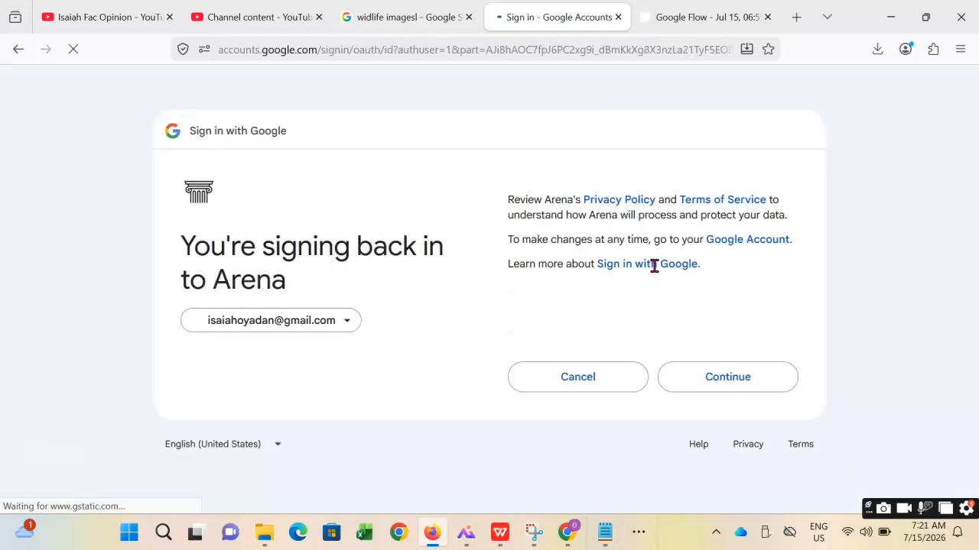
left_click(725, 376)
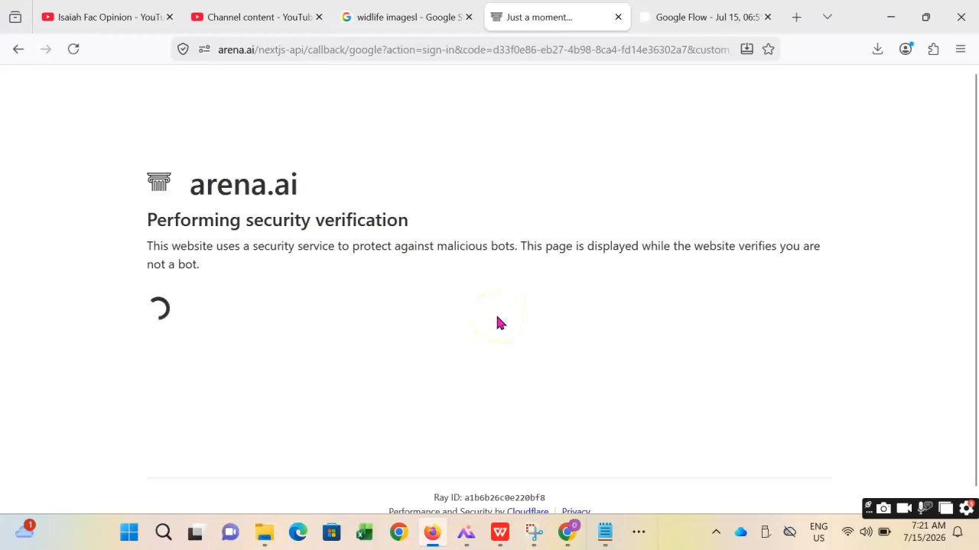
left_click(480, 322)
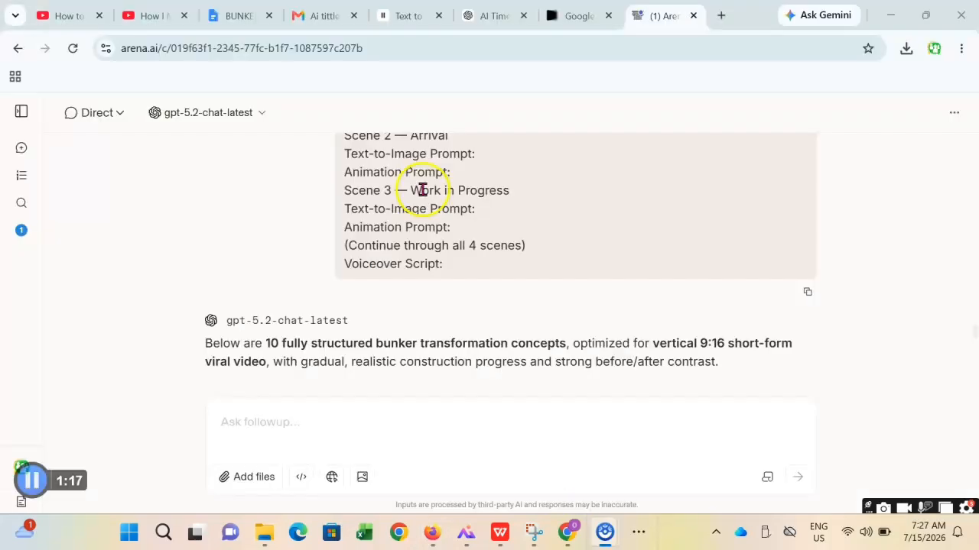
Step: Review the model's introduction to the bunker concepts and the heading and camera rule of Idea 1
scroll(195, 298, "down", 1)
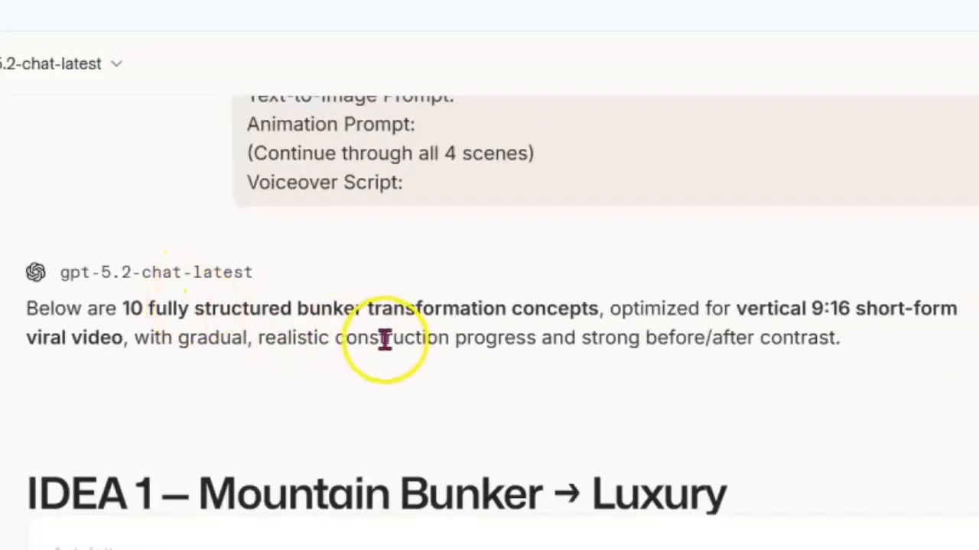
scroll(305, 328, "down", 3)
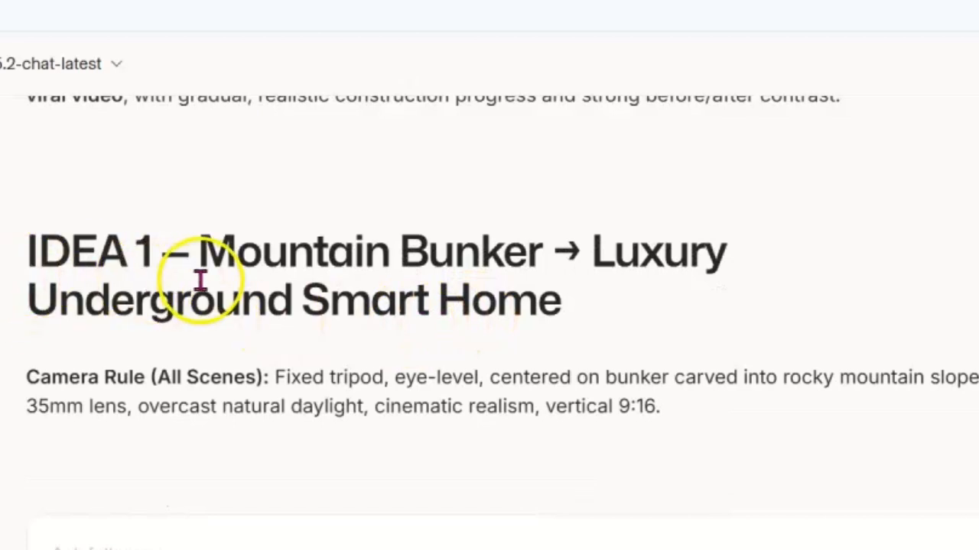
scroll(184, 291, "up", 3)
left_click_drag(25, 313, 845, 344)
left_click(639, 373)
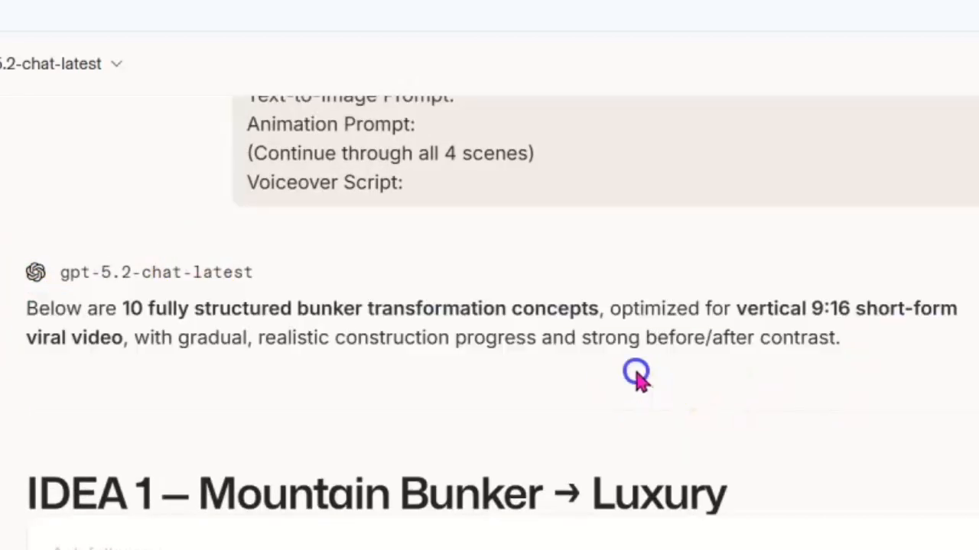
scroll(474, 329, "down", 2)
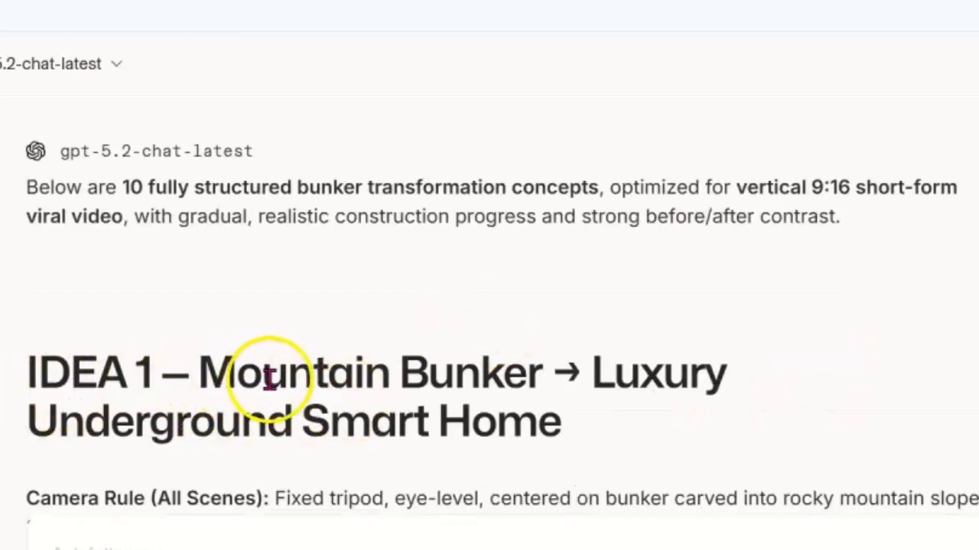
scroll(543, 367, "down", 2)
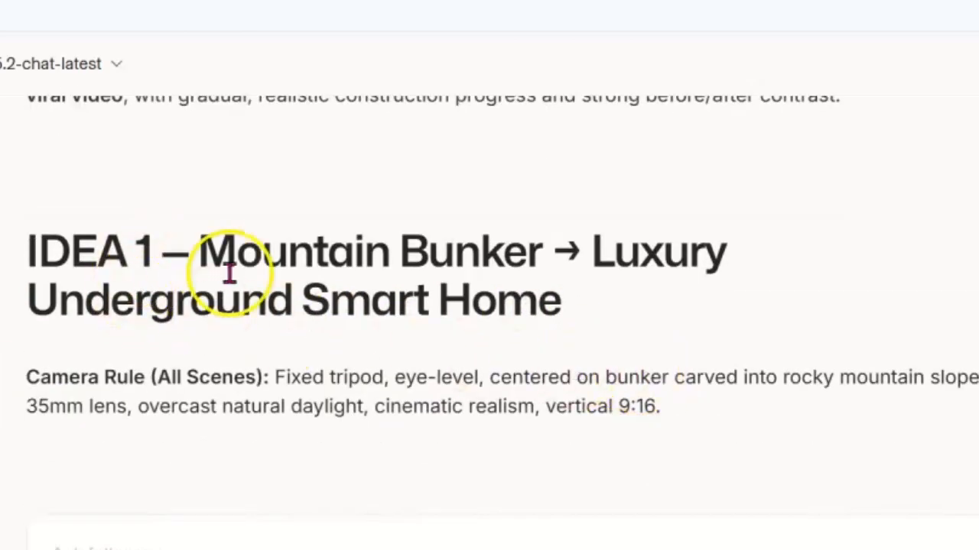
scroll(76, 306, "down", 4)
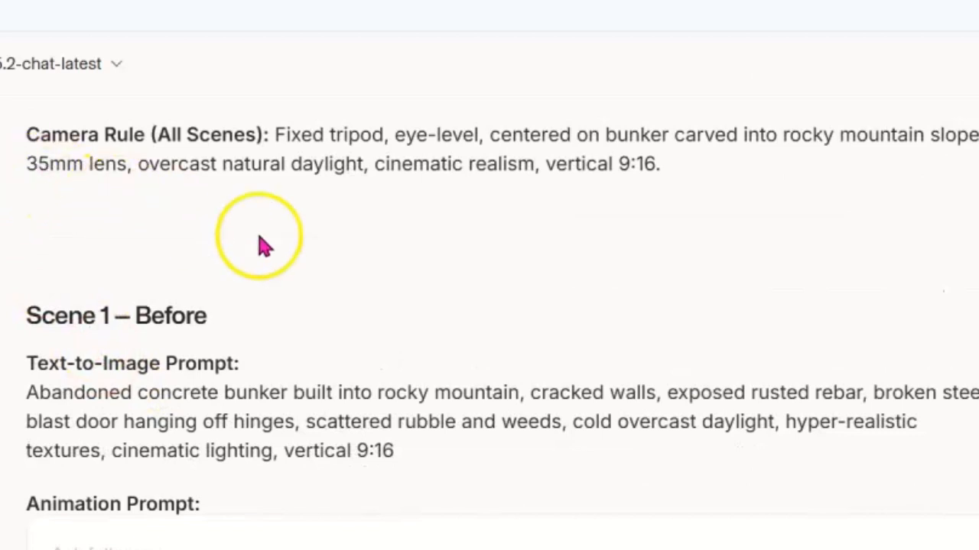
Step: Examine Idea 1's Scene 1 and Scene 2, highlighting Scene 1's text-to-image and animation prompts
scroll(214, 336, "down", 2)
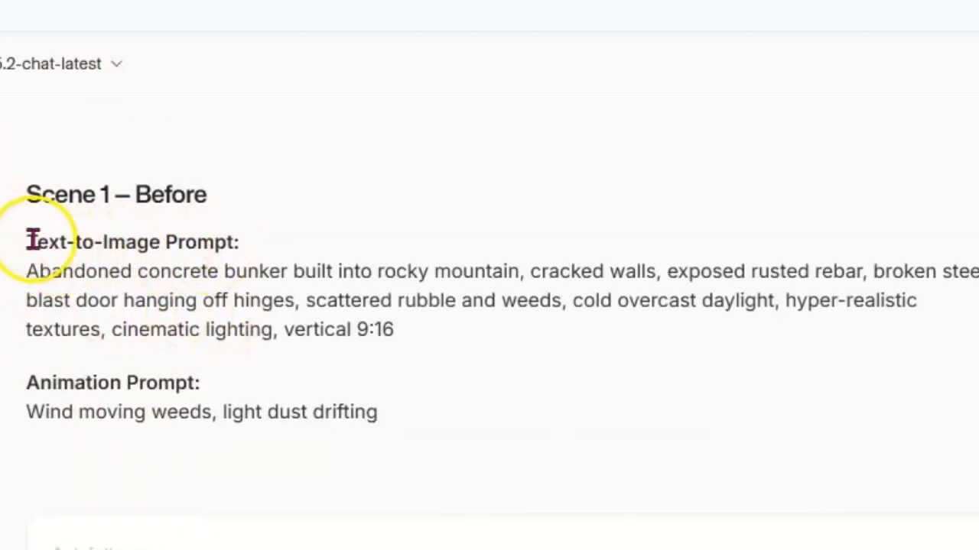
left_click_drag(63, 242, 247, 253)
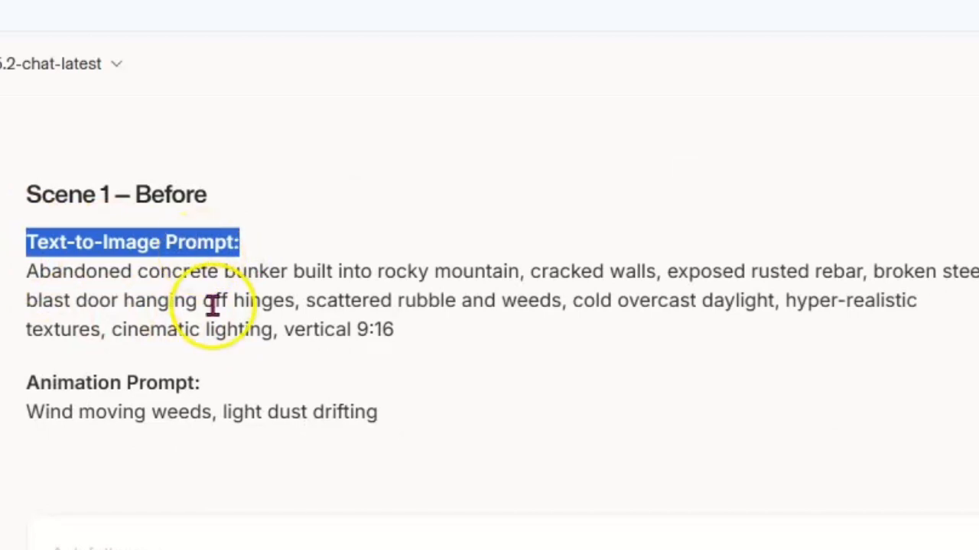
left_click_drag(395, 330, 23, 279)
left_click(181, 408)
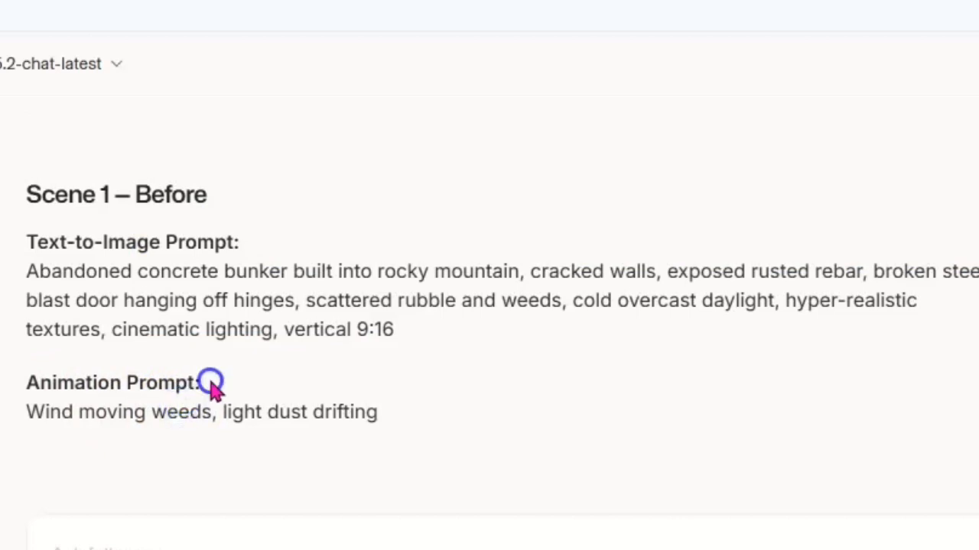
left_click_drag(212, 386, 18, 387)
left_click_drag(393, 426, 26, 415)
scroll(227, 408, "down", 3)
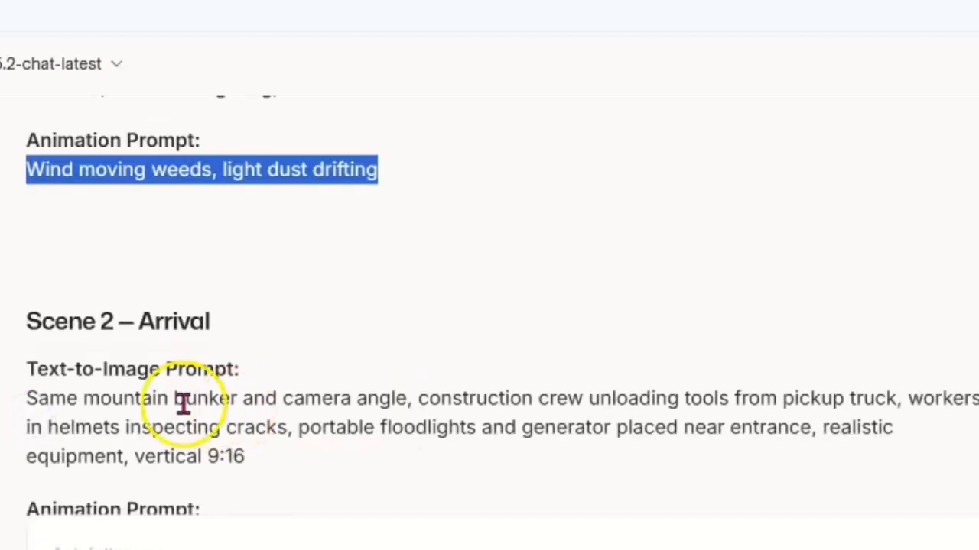
left_click(175, 332)
scroll(222, 426, "down", 2)
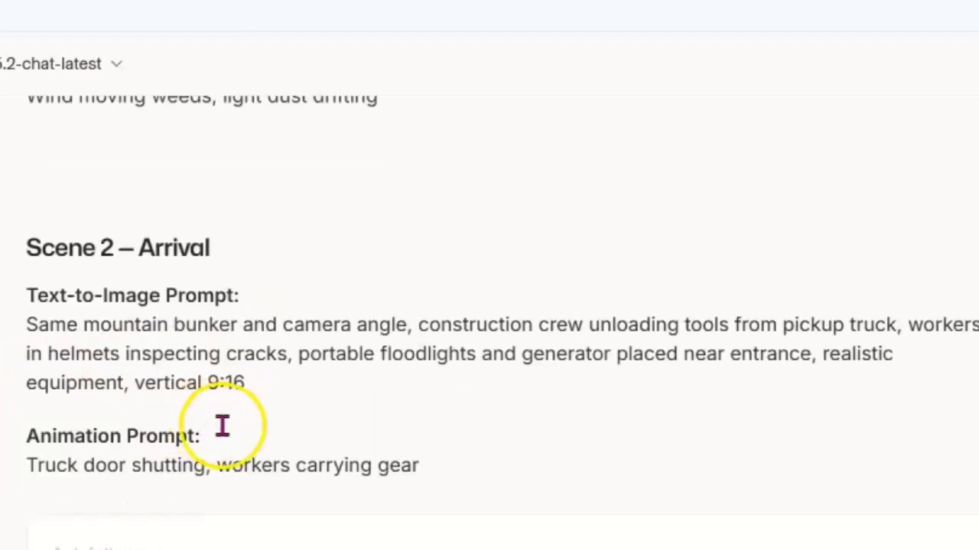
Step: Read through Idea 1's remaining scenes and highlight its voiceover script after the Final Reveal scene
scroll(221, 426, "down", 15)
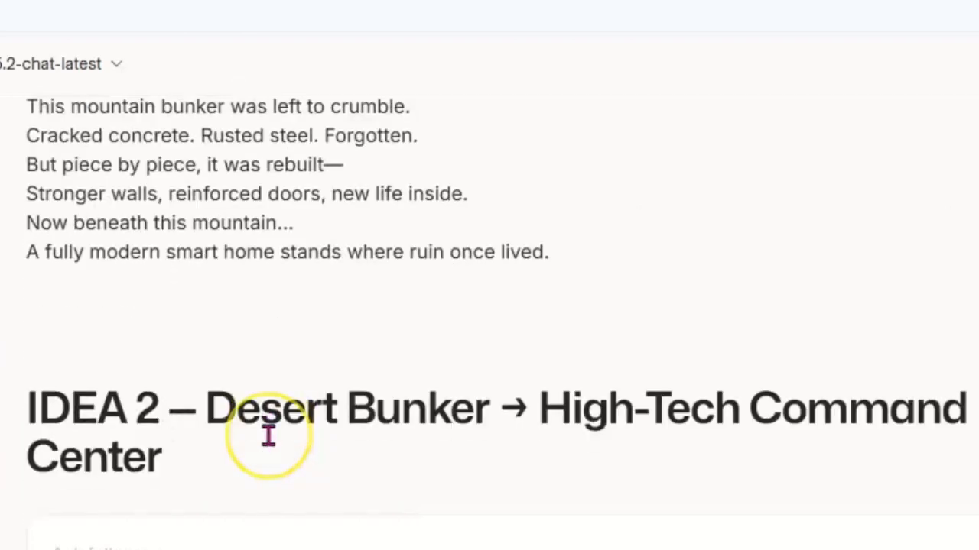
scroll(267, 436, "down", 3)
scroll(267, 433, "up", 12)
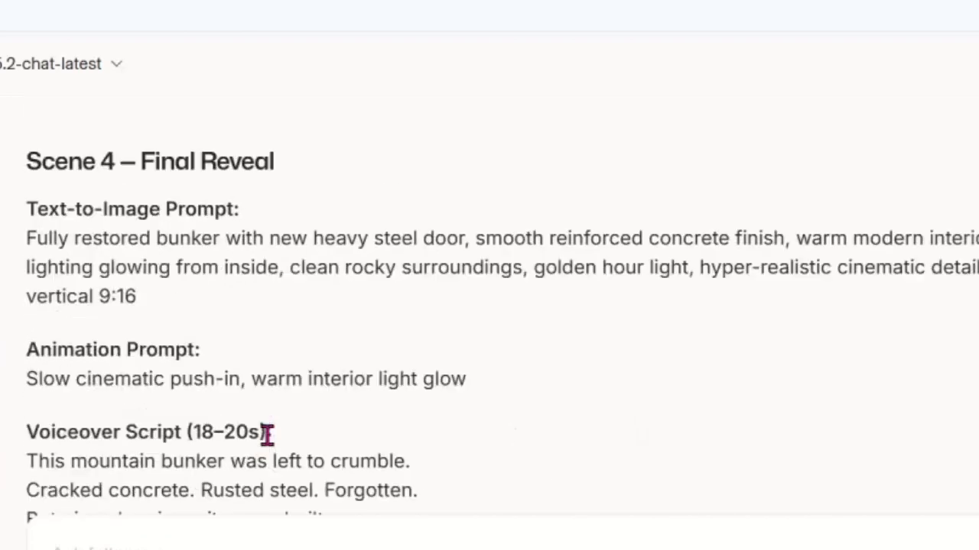
scroll(219, 408, "down", 6)
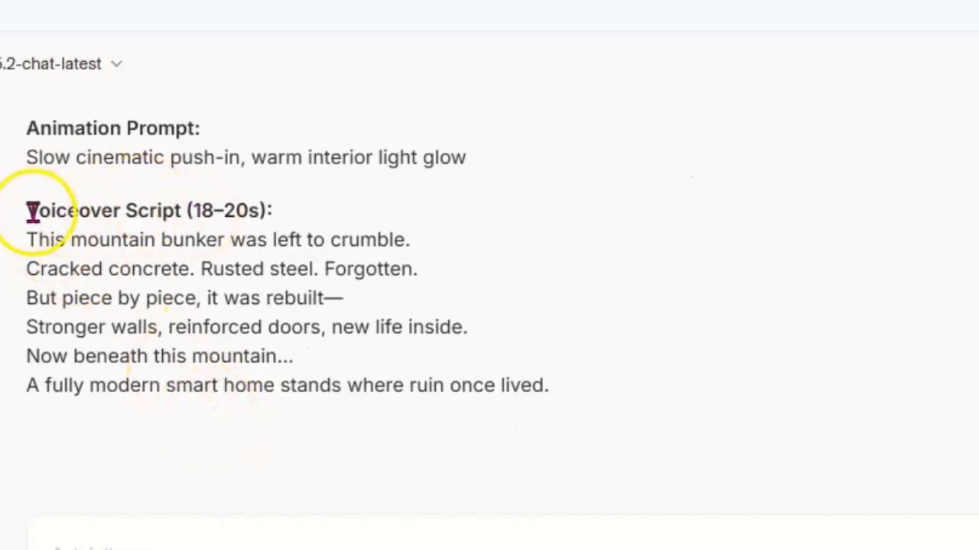
left_click_drag(27, 211, 266, 211)
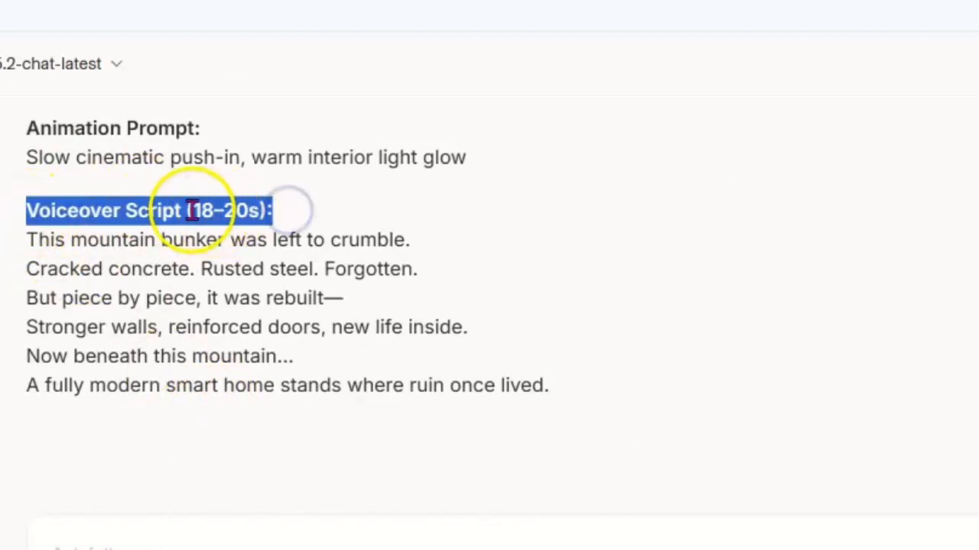
left_click(147, 321)
left_click_drag(27, 242, 564, 384)
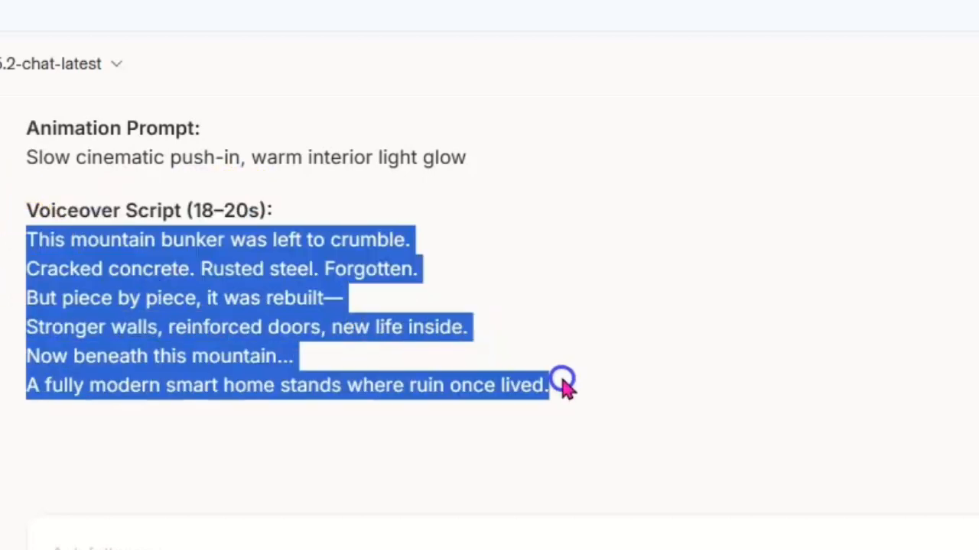
left_click(457, 260)
Step: Look through Idea 2, the desert bunker, and Idea 3, the coastal cliff bunker, checking their camera notes, scenes and voiceovers
scroll(283, 245, "down", 3)
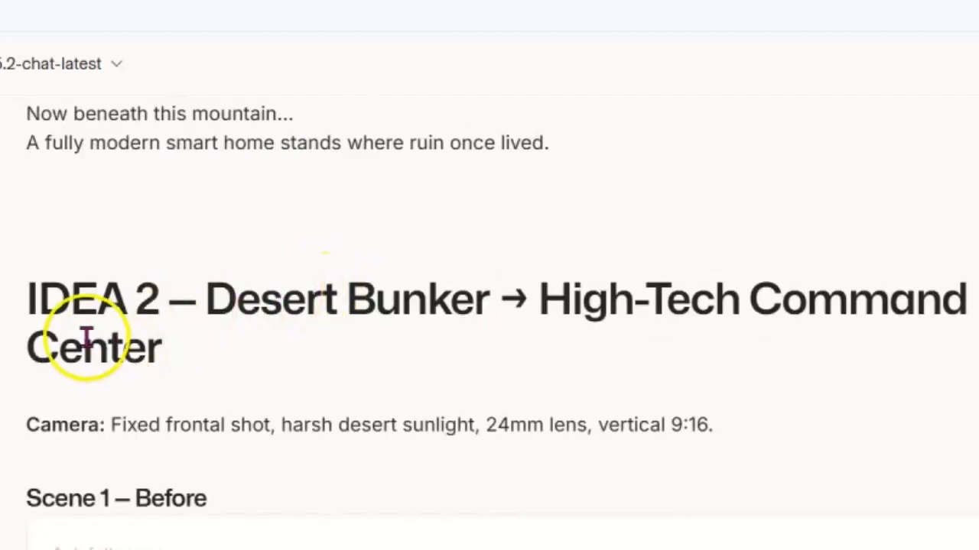
left_click(217, 320)
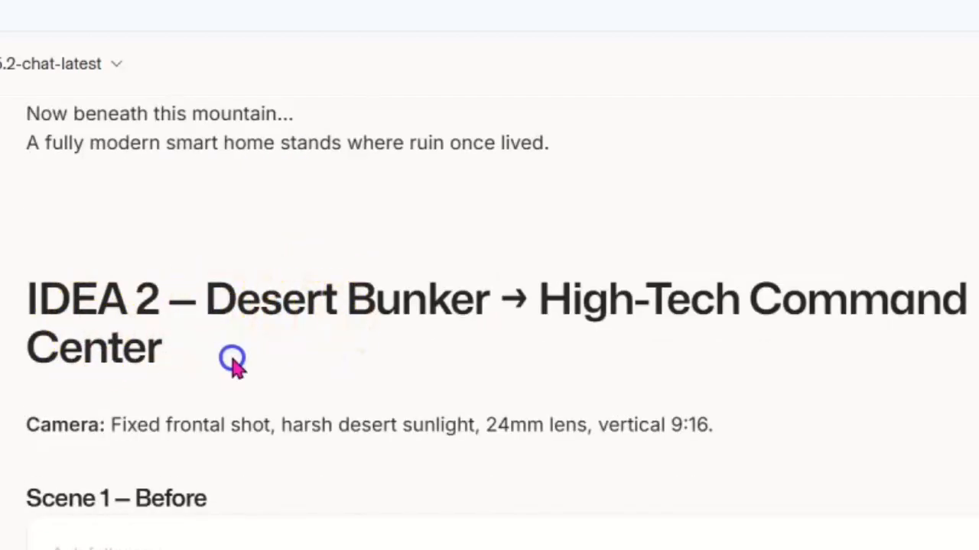
left_click_drag(233, 366, 245, 372)
left_click(331, 357)
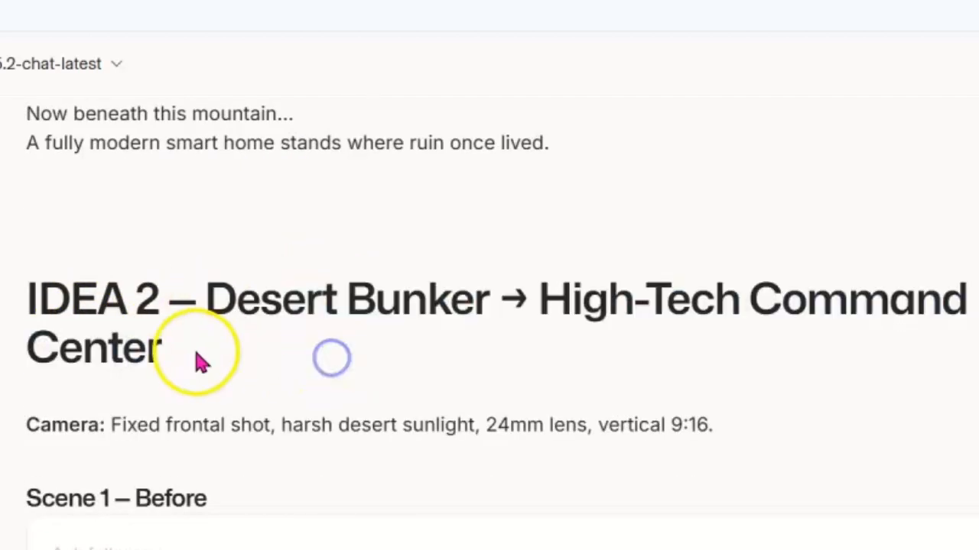
scroll(206, 360, "down", 2)
scroll(179, 335, "down", 3)
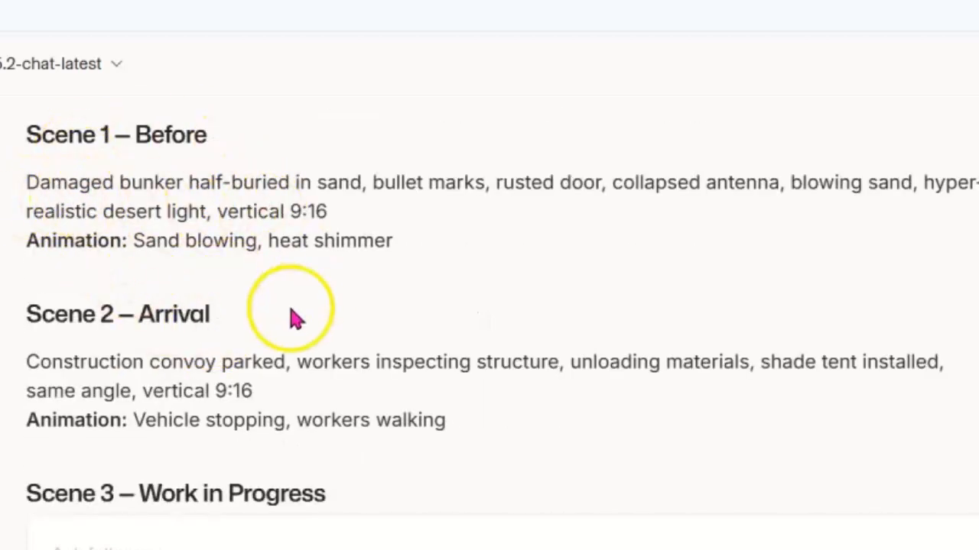
scroll(283, 336, "down", 1)
scroll(291, 400, "down", 10)
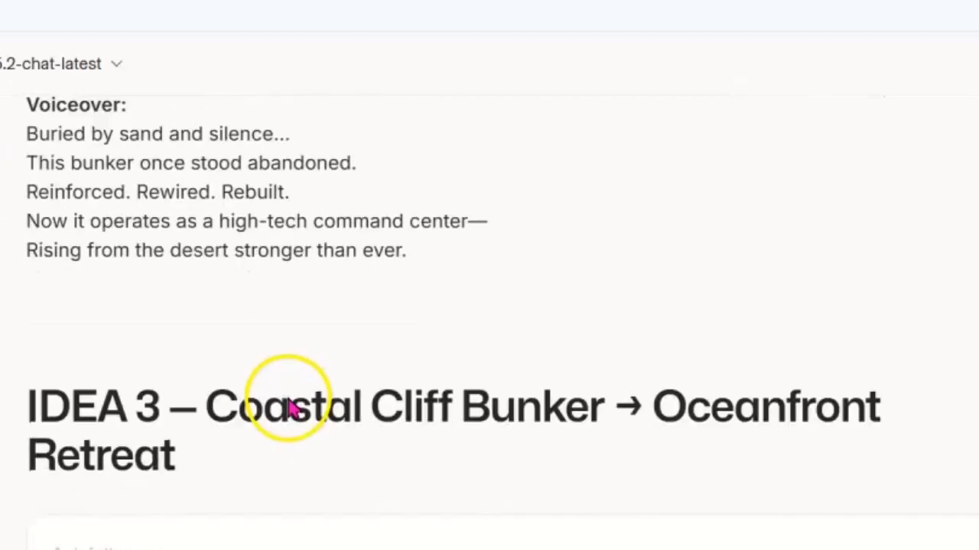
scroll(277, 405, "up", 3)
scroll(192, 415, "down", 3)
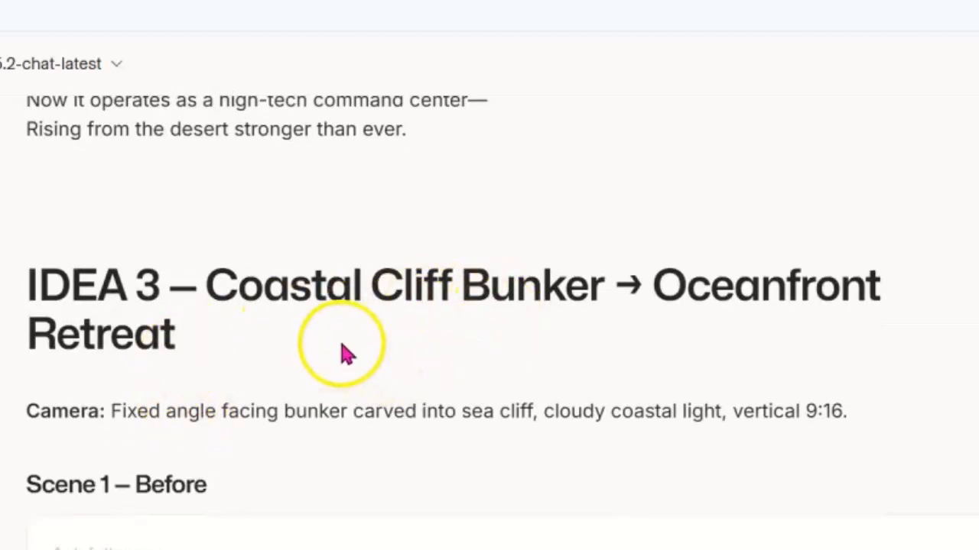
scroll(295, 355, "down", 2)
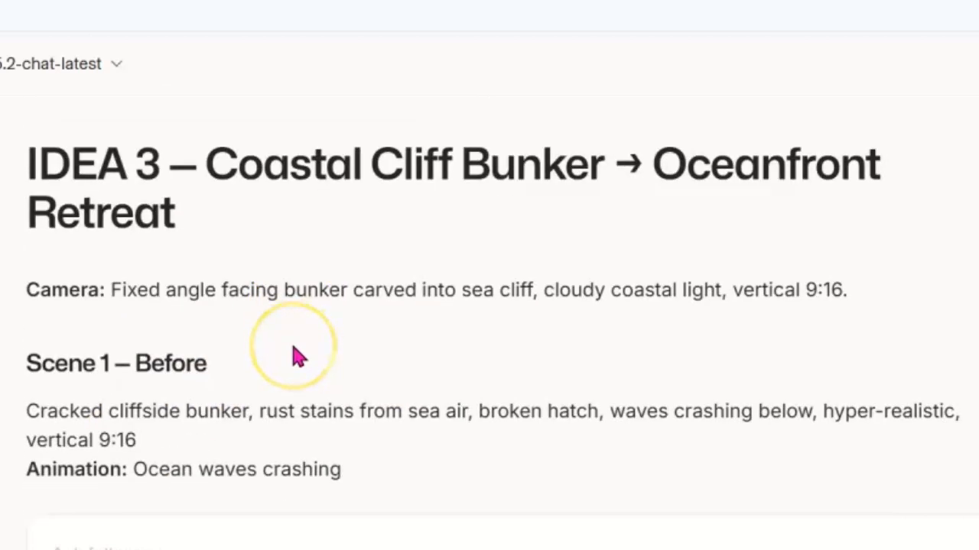
scroll(296, 356, "down", 6)
scroll(298, 361, "up", 10)
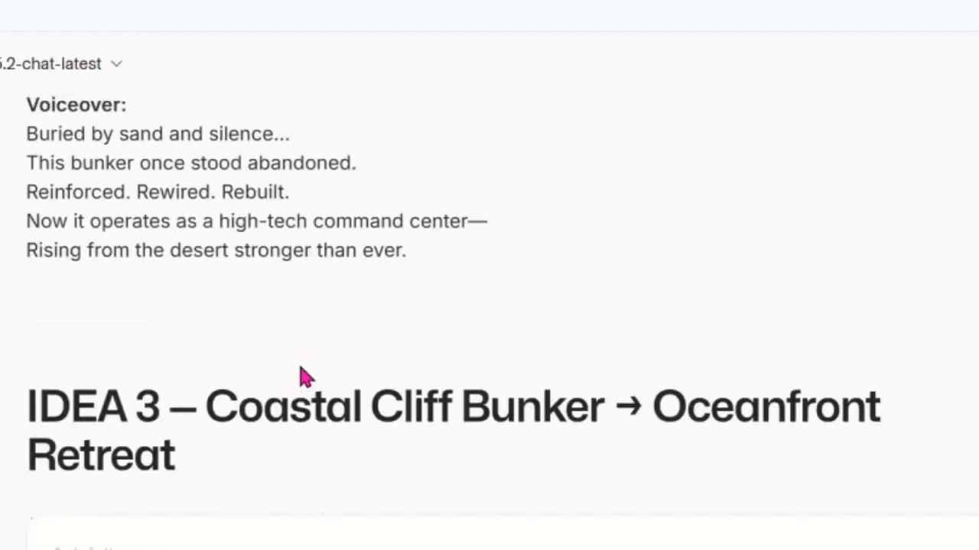
Step: Return to Idea 1, the mountain bunker, and review its camera rule and Scene 1 text-to-image prompt
scroll(304, 377, "up", 20)
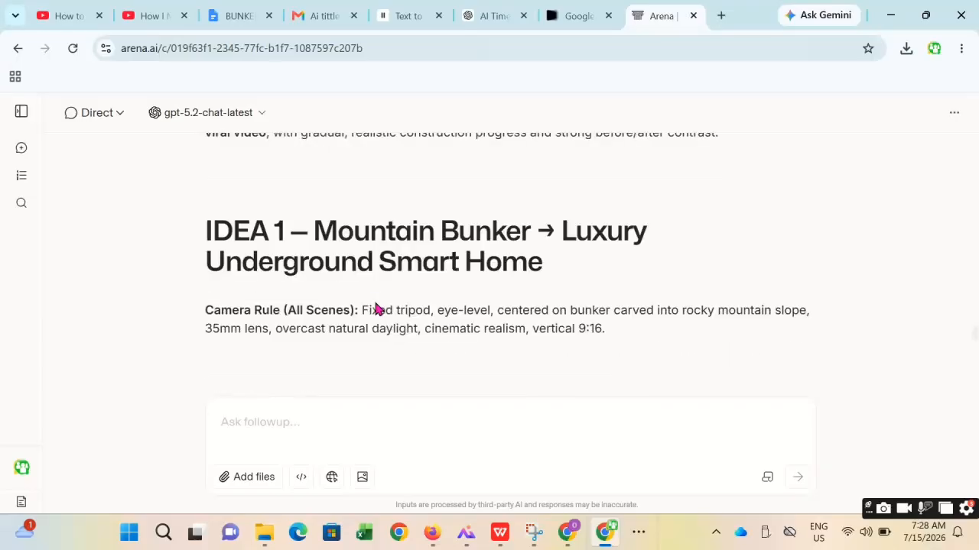
scroll(374, 304, "down", 2)
left_click(417, 237)
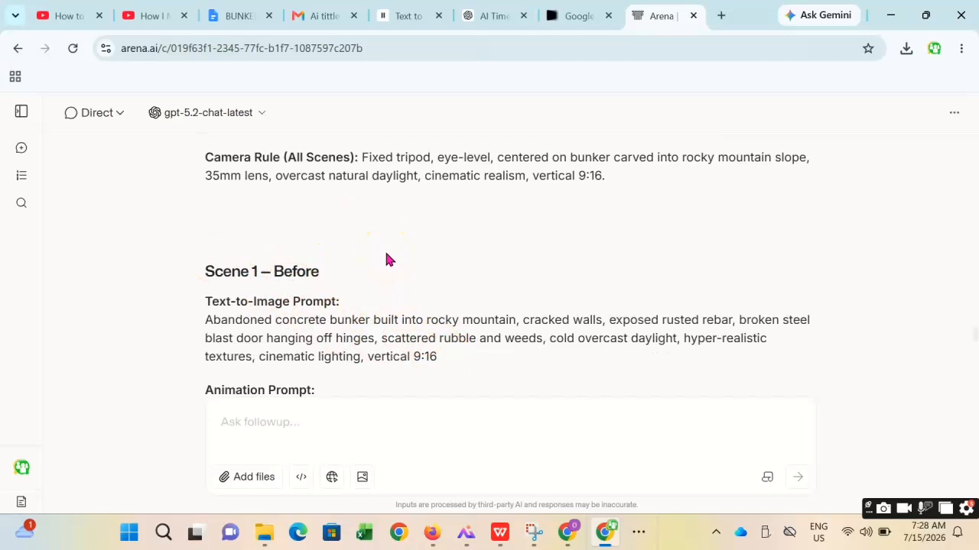
left_click(450, 204)
left_click(376, 284)
left_click(421, 244)
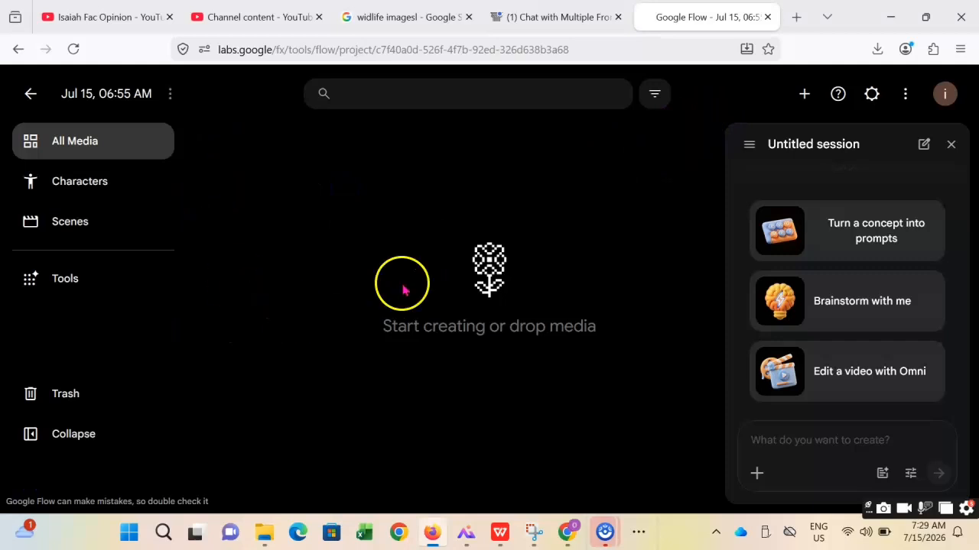
Step: Switch to the Google Flow project and set Nano Banana Pro as the agent's default image generation model
left_click(912, 473)
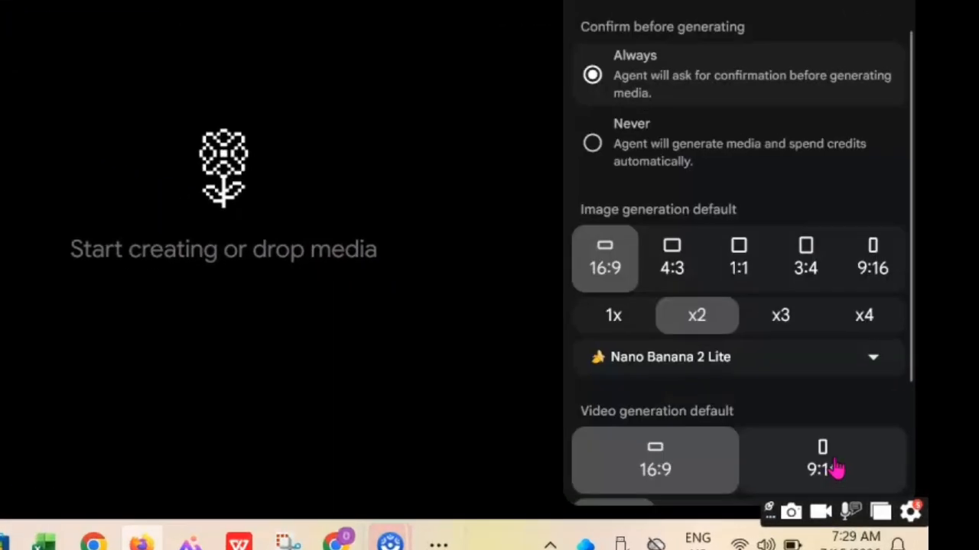
scroll(739, 272, "down", 2)
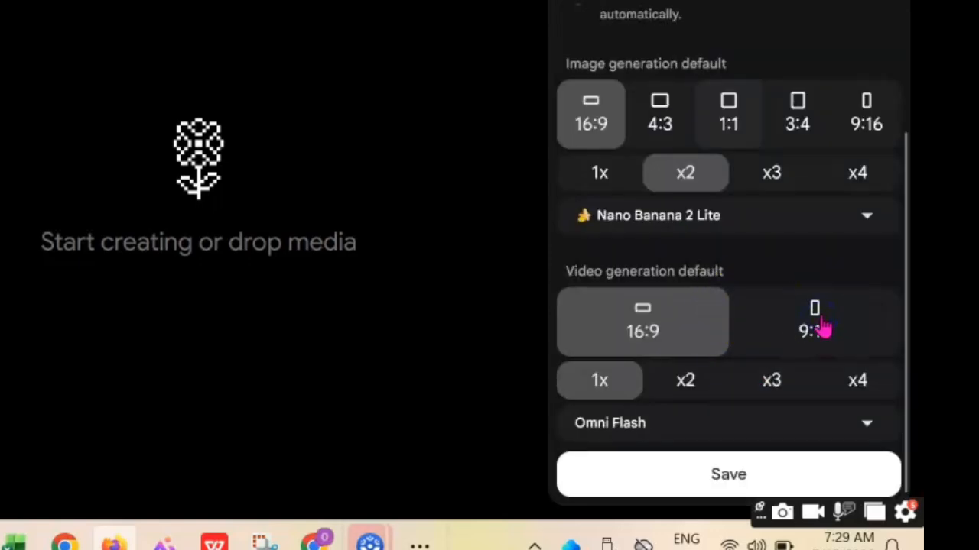
scroll(761, 167, "up", 2)
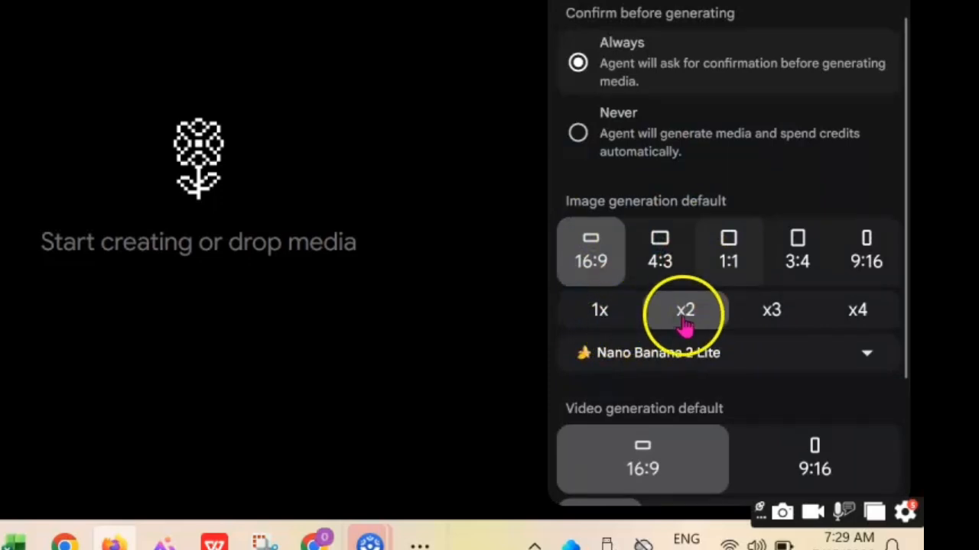
left_click(735, 358)
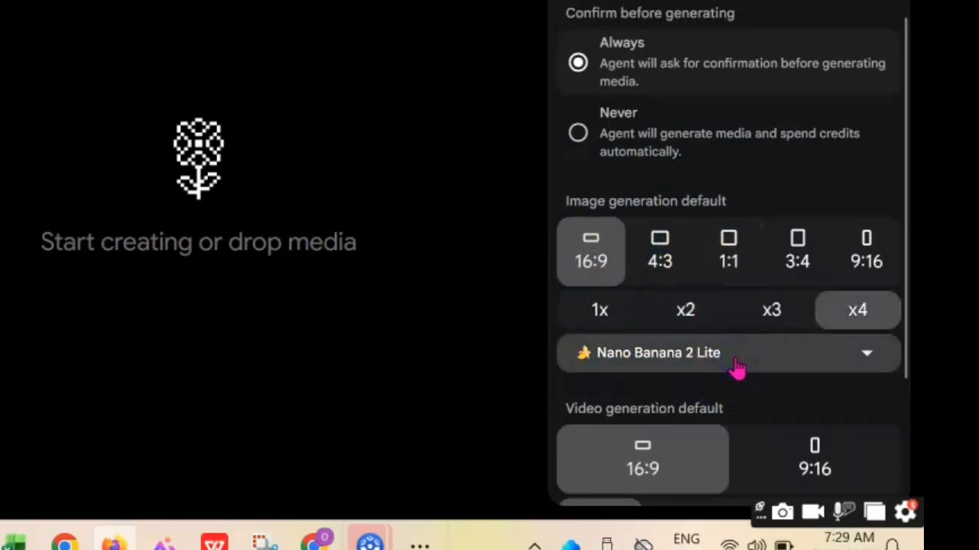
scroll(711, 283, "down", 1)
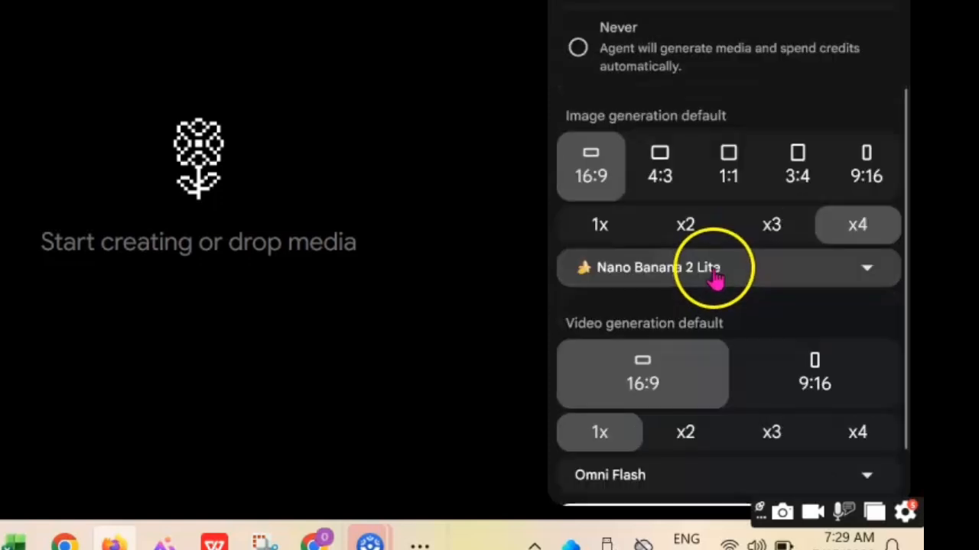
scroll(715, 279, "down", 1)
left_click(896, 215)
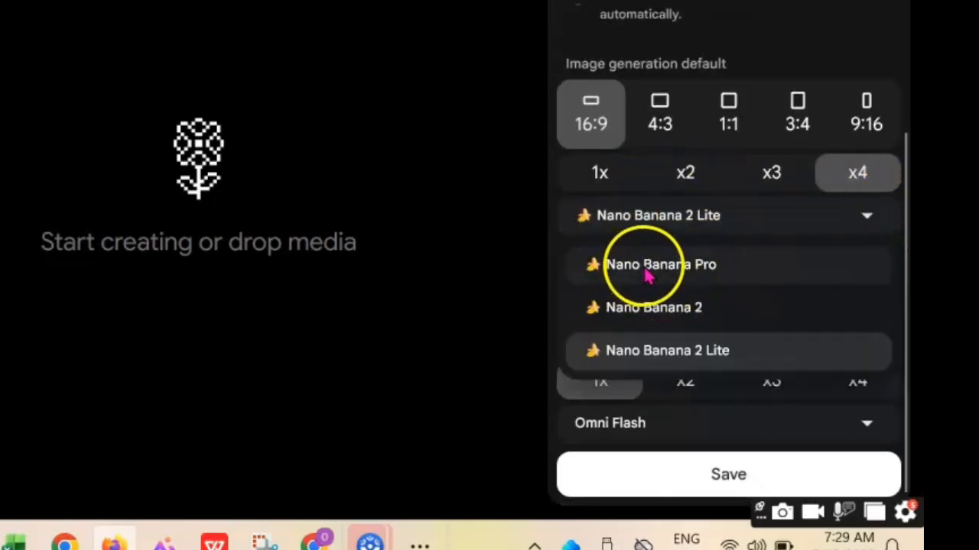
left_click(692, 266)
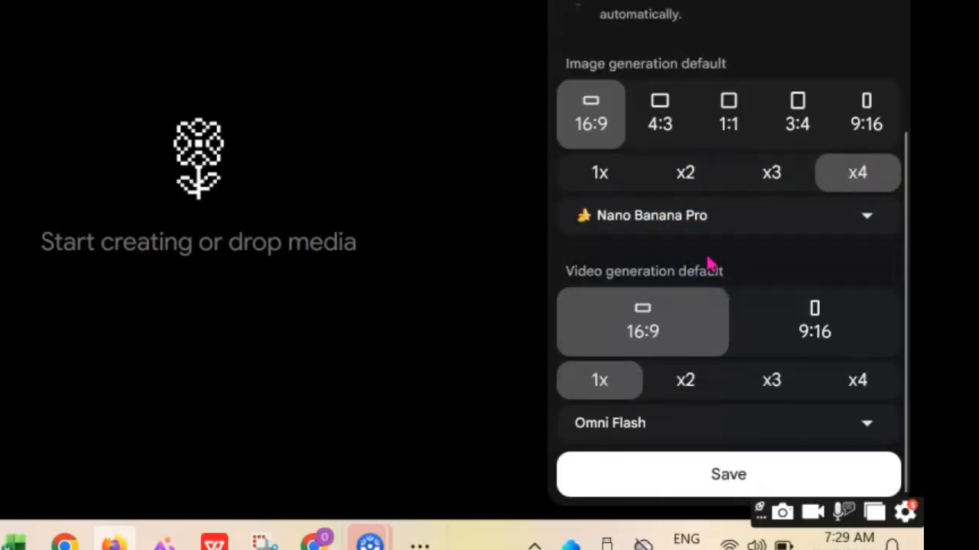
left_click(769, 237)
Step: Set the default image generation to a 9:16 aspect ratio with x2 outputs and save the agent settings
scroll(769, 239, "up", 3)
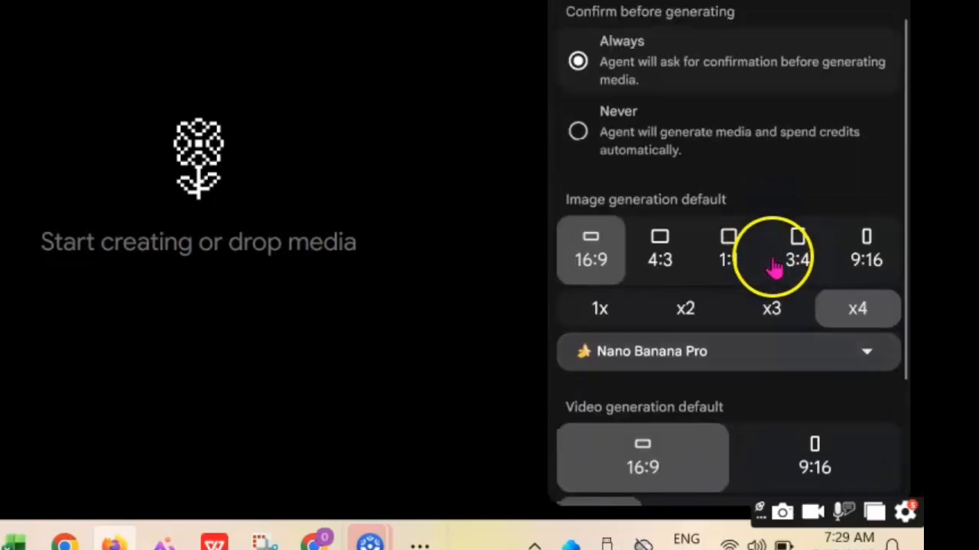
left_click(878, 253)
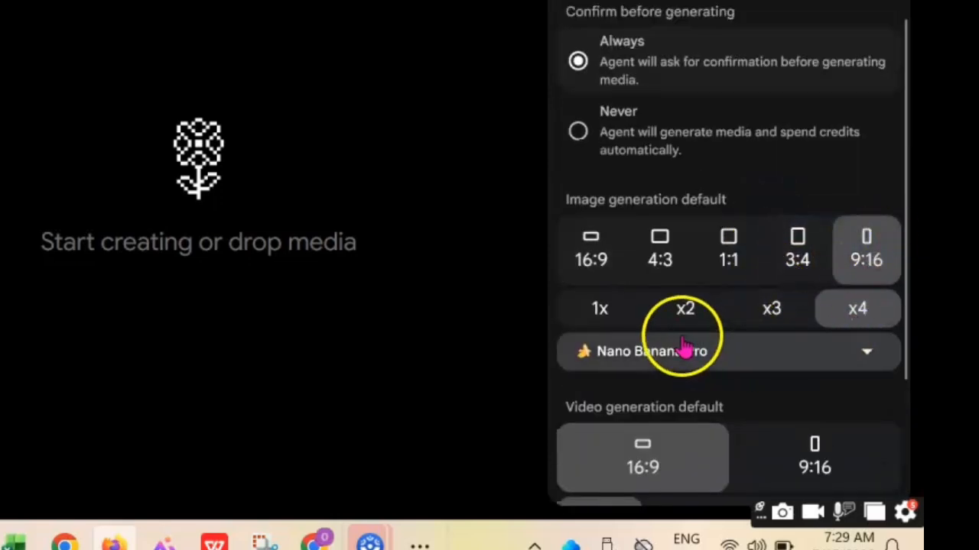
left_click(684, 309)
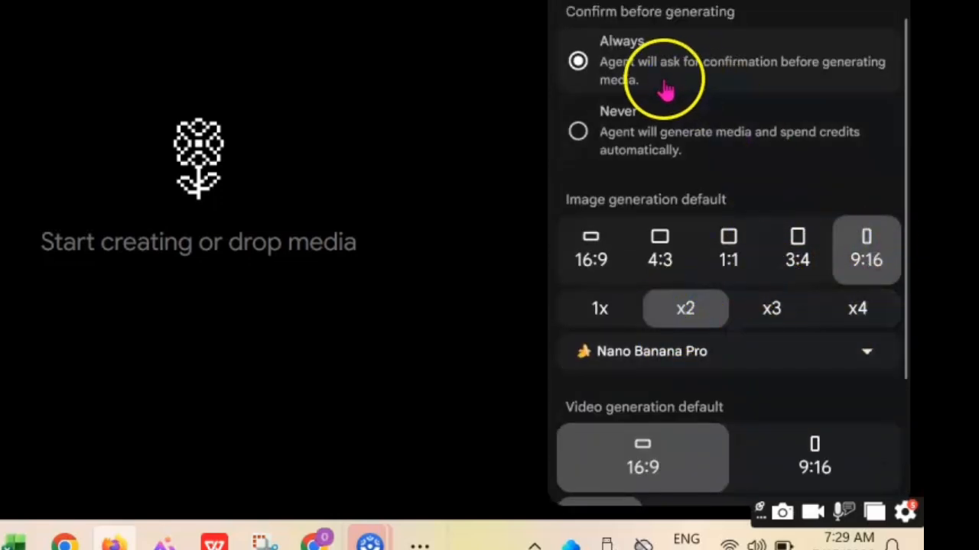
scroll(758, 134, "down", 2)
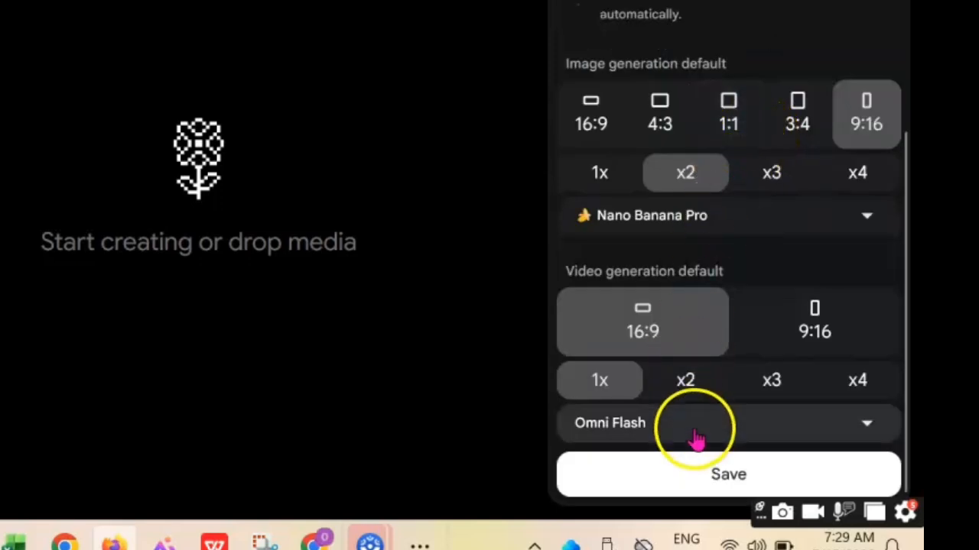
left_click(715, 474)
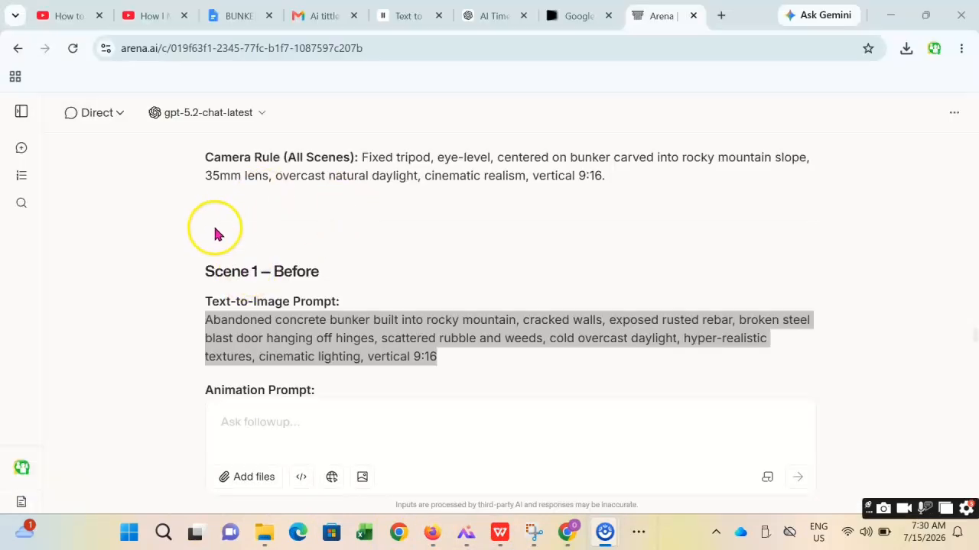
Step: Copy Idea 1's Scene 1 text-to-image prompt about the abandoned concrete bunker from the Arena chat
scroll(237, 226, "down", 1)
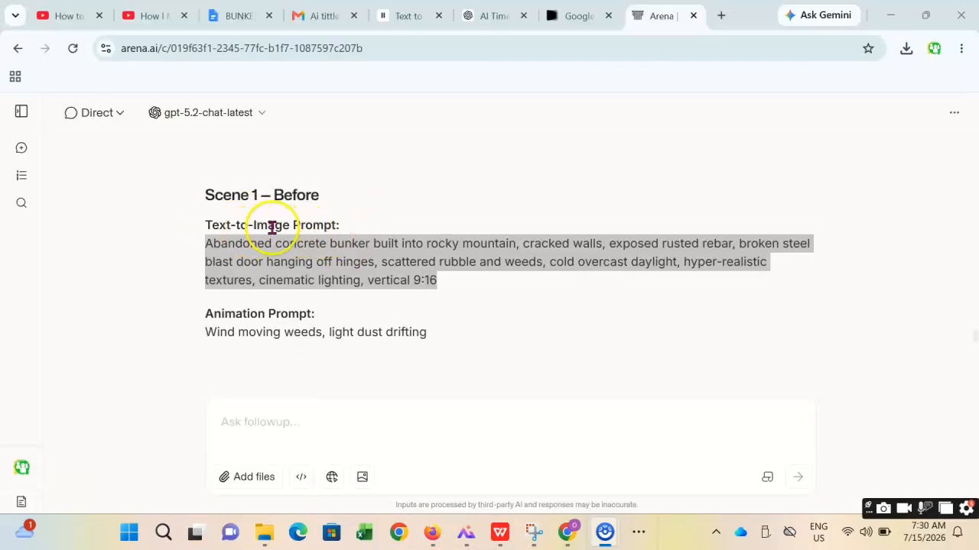
left_click(211, 228)
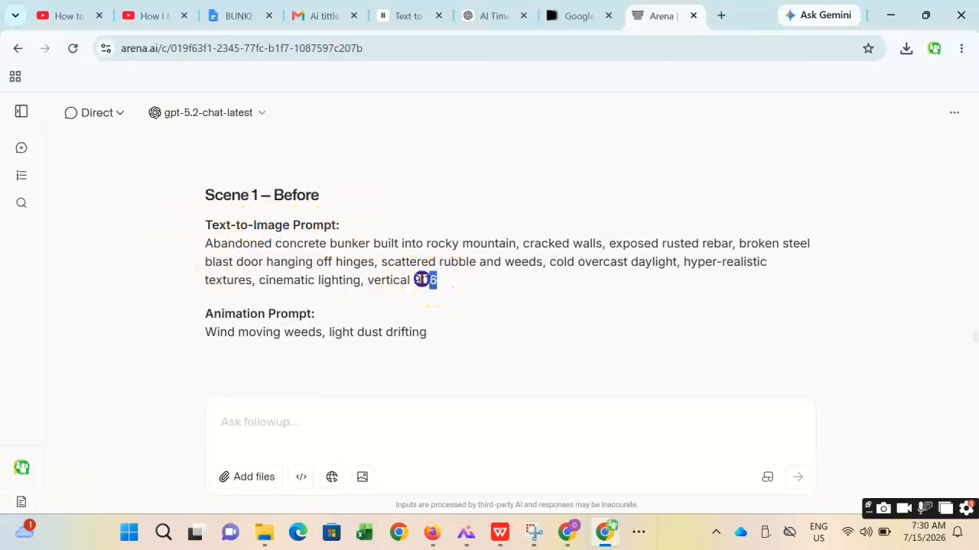
left_click_drag(422, 280, 205, 249)
right_click(227, 250)
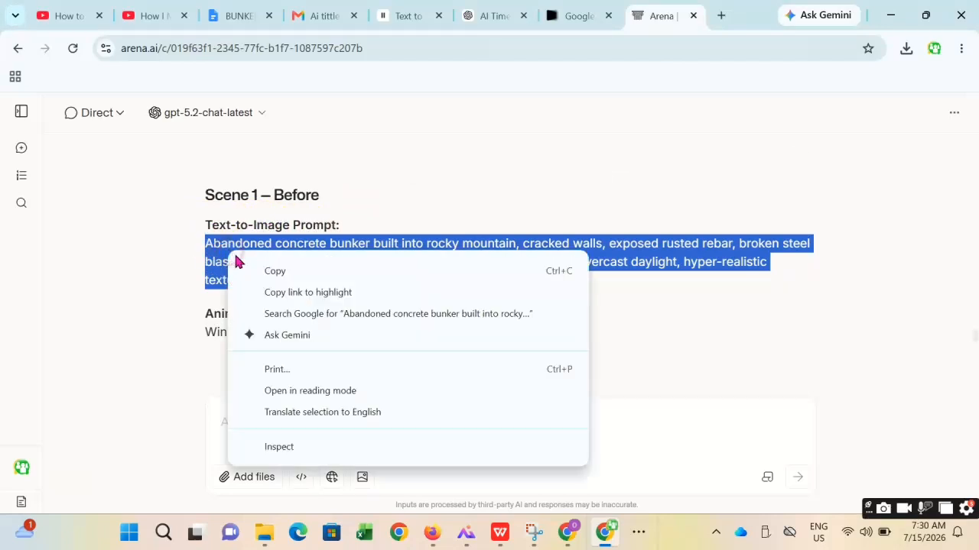
left_click(299, 270)
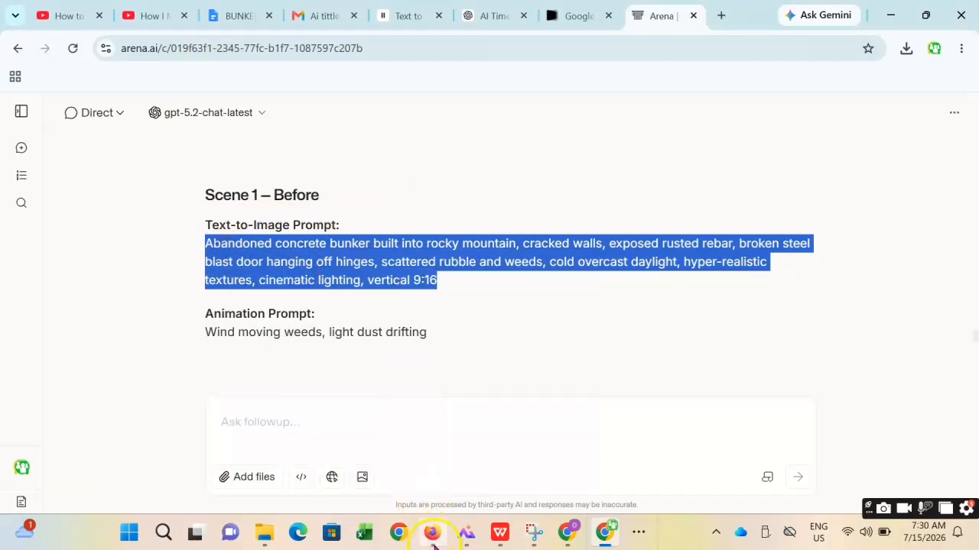
Step: Paste the Scene 1 prompt into the Google Flow session and submit it to generate the abandoned bunker images
mouse_move(433, 539)
left_click(430, 481)
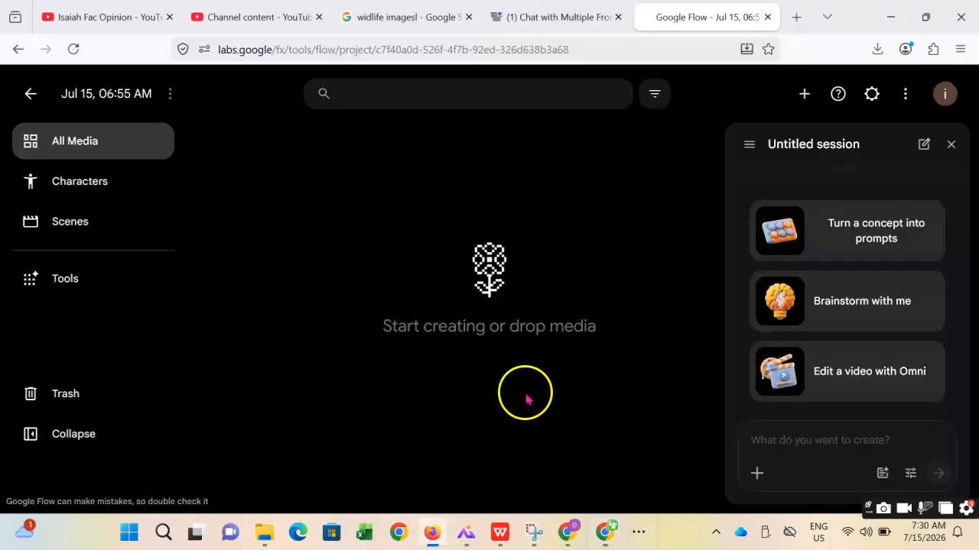
right_click(781, 441)
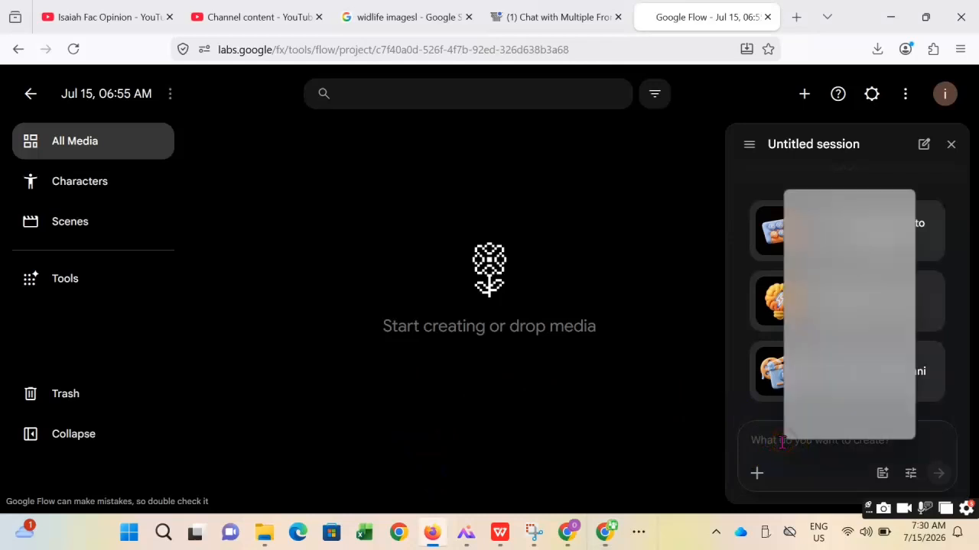
left_click(829, 301)
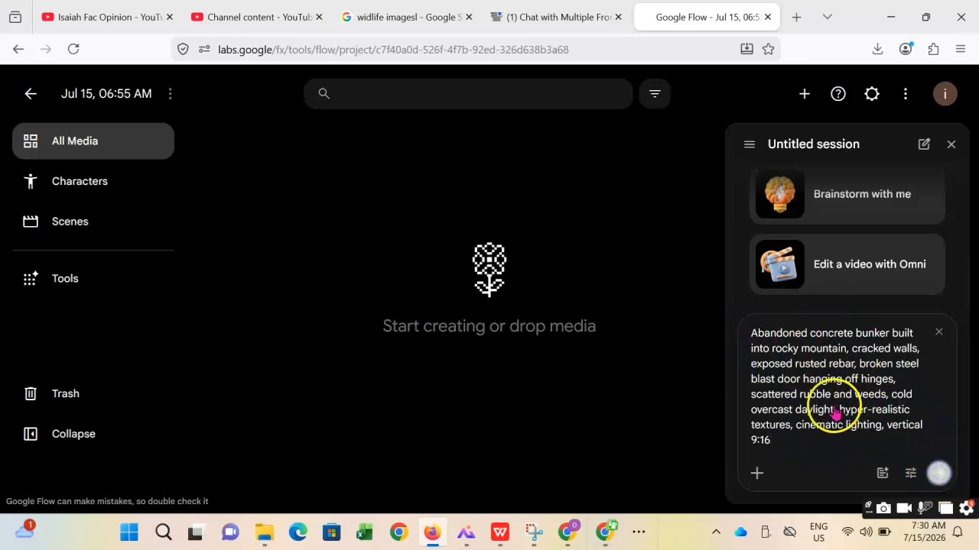
key("Return")
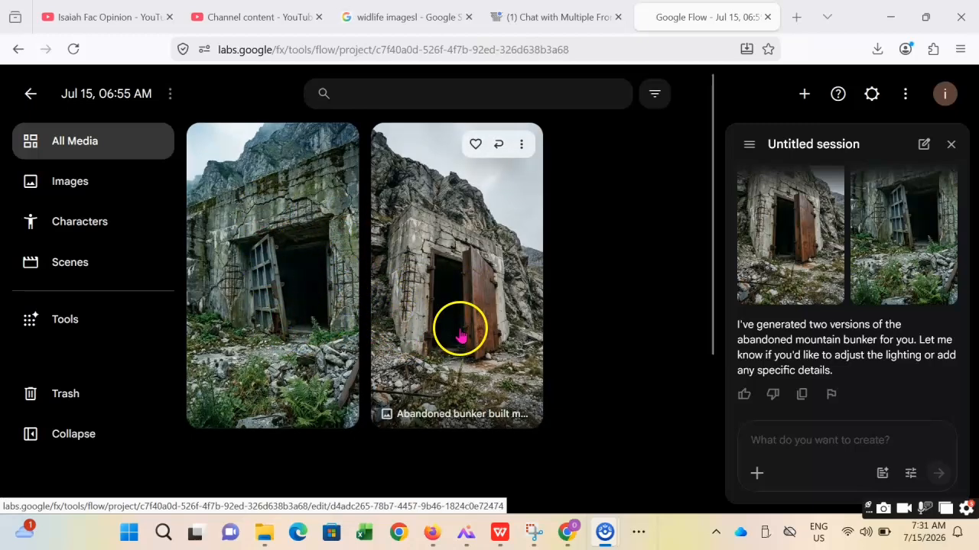
Step: Download the bunker image with the rusty steel door at 1K original size and move the other generated version to trash
left_click(522, 147)
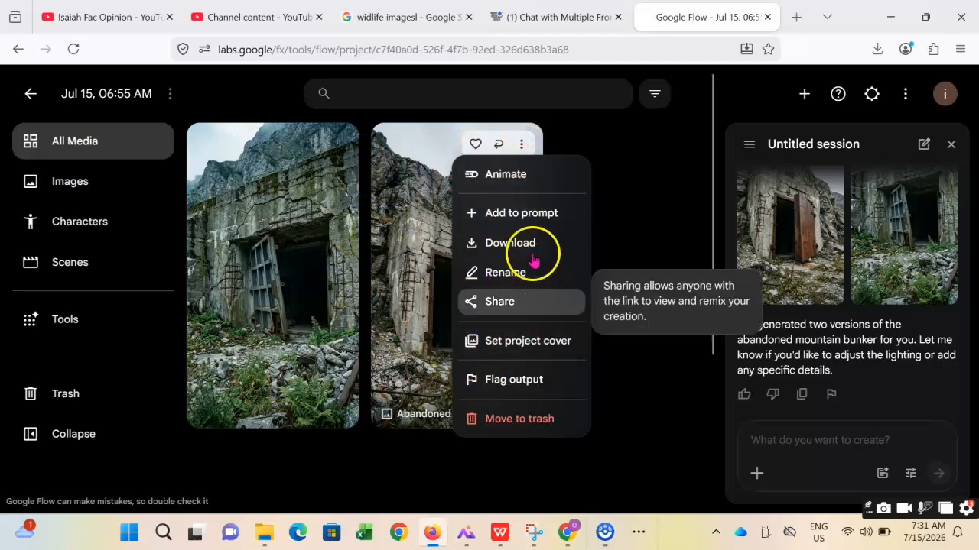
mouse_move(537, 242)
left_click(644, 265)
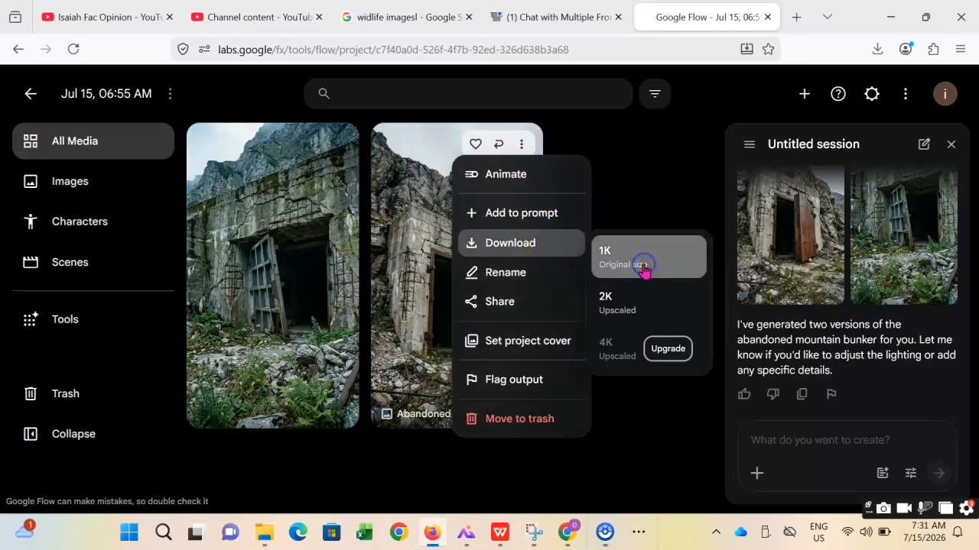
left_click(342, 142)
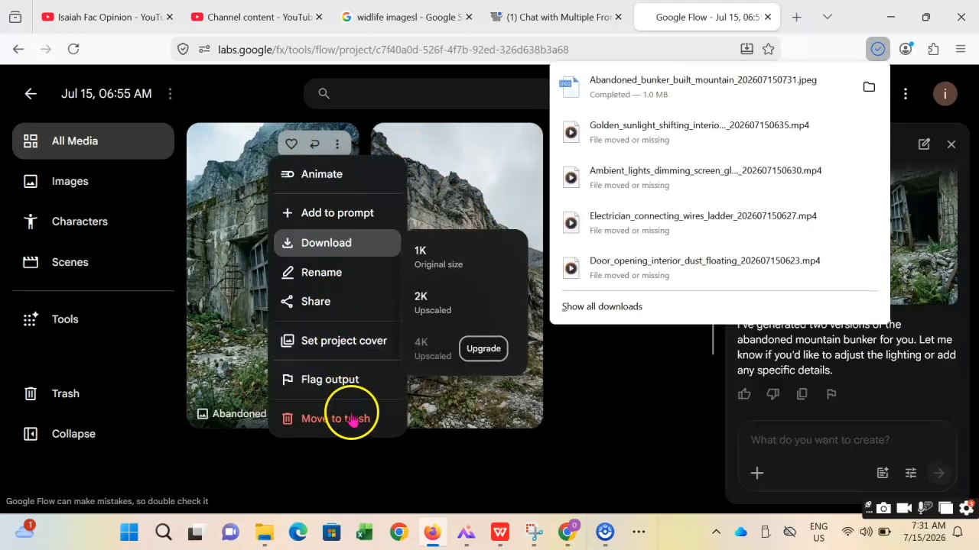
left_click(352, 419)
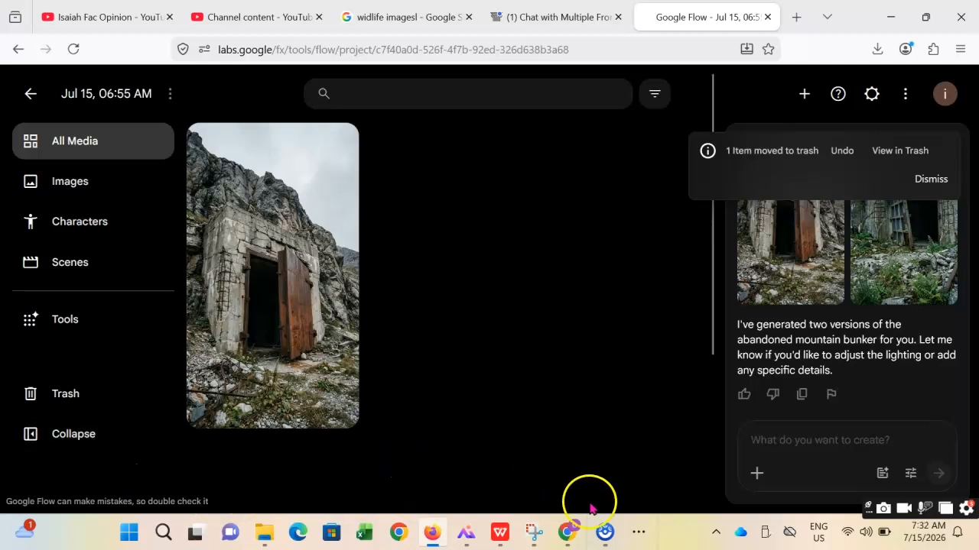
Step: Switch to the Arena chat and copy Scene 2 – Arrival's text-to-image prompt about the construction crew unloading tools
left_click(638, 531)
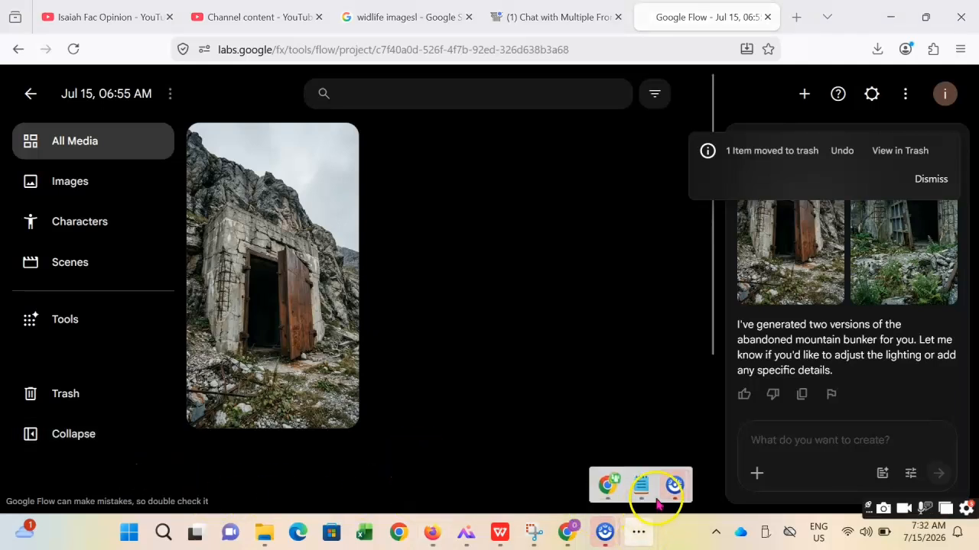
left_click(609, 484)
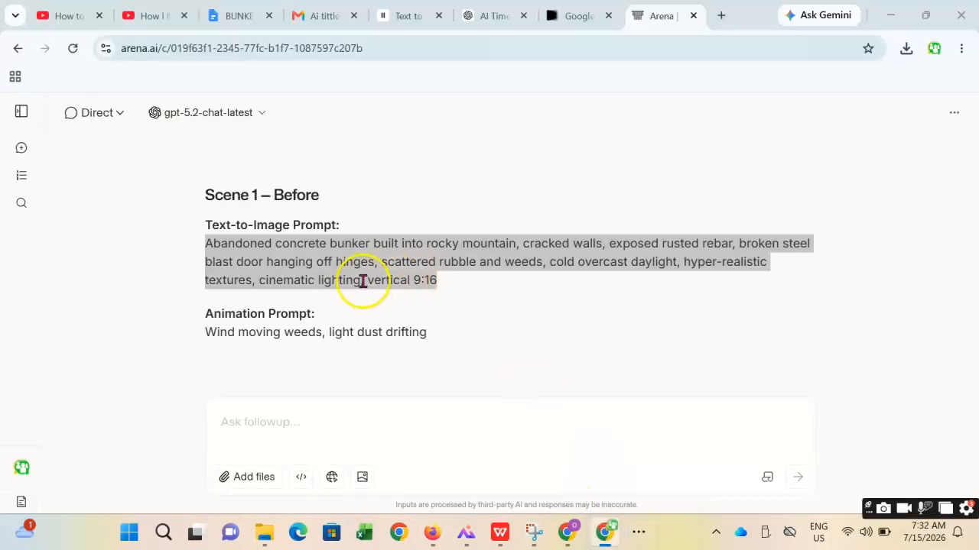
scroll(363, 280, "down", 2)
scroll(306, 273, "down", 1)
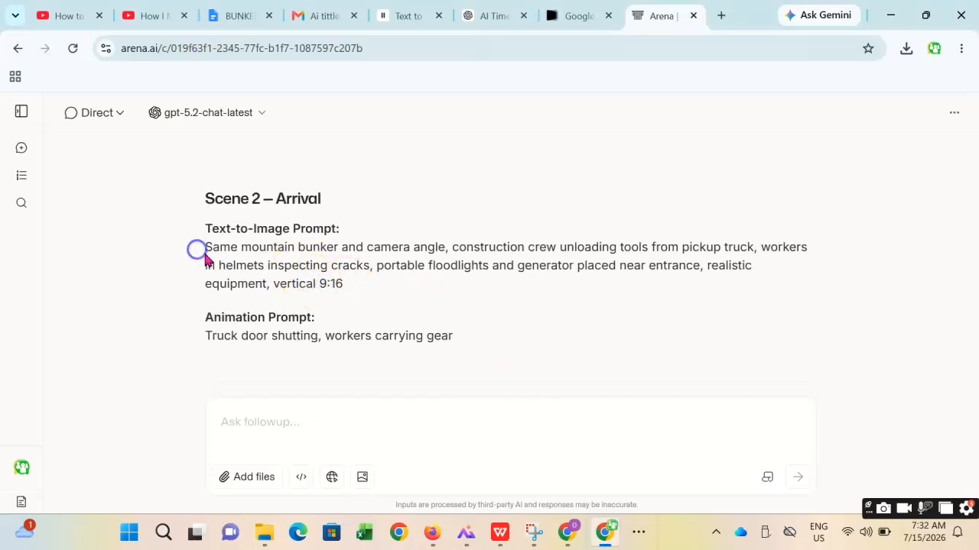
left_click_drag(347, 296, 341, 286)
left_click(340, 287)
left_click_drag(205, 245, 214, 257)
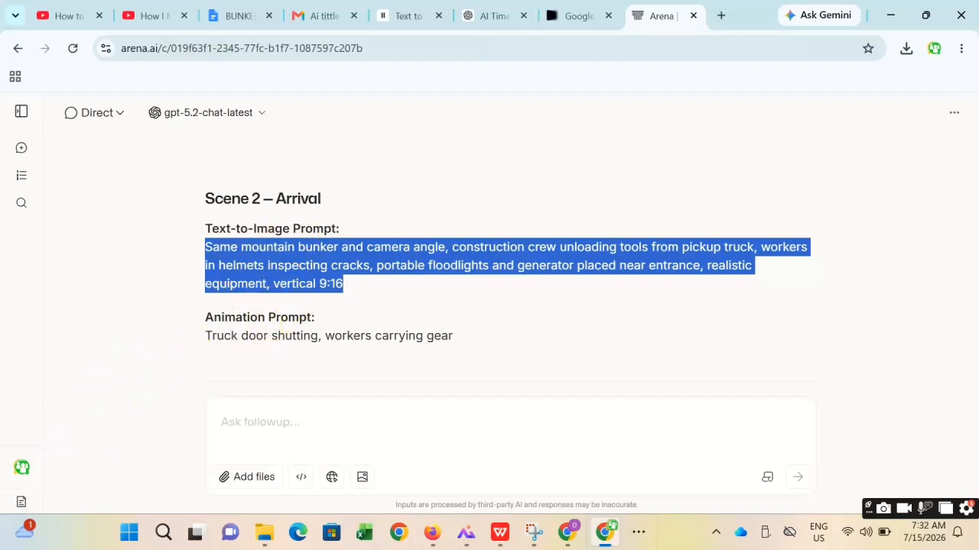
right_click(229, 258)
left_click(262, 273)
Step: Paste the Scene 2 prompt into the Google Flow session, generate the construction crew images and check the results
left_click(433, 533)
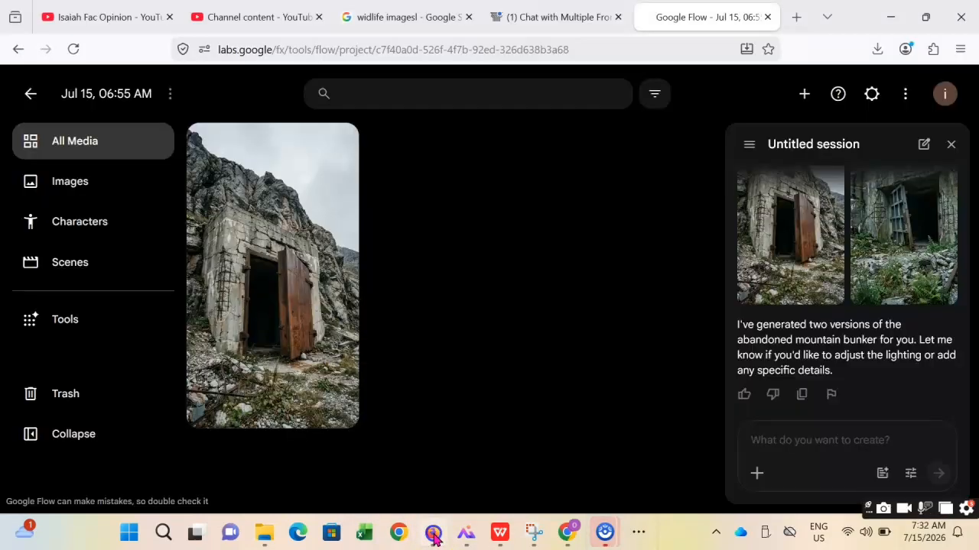
right_click(781, 437)
left_click(827, 292)
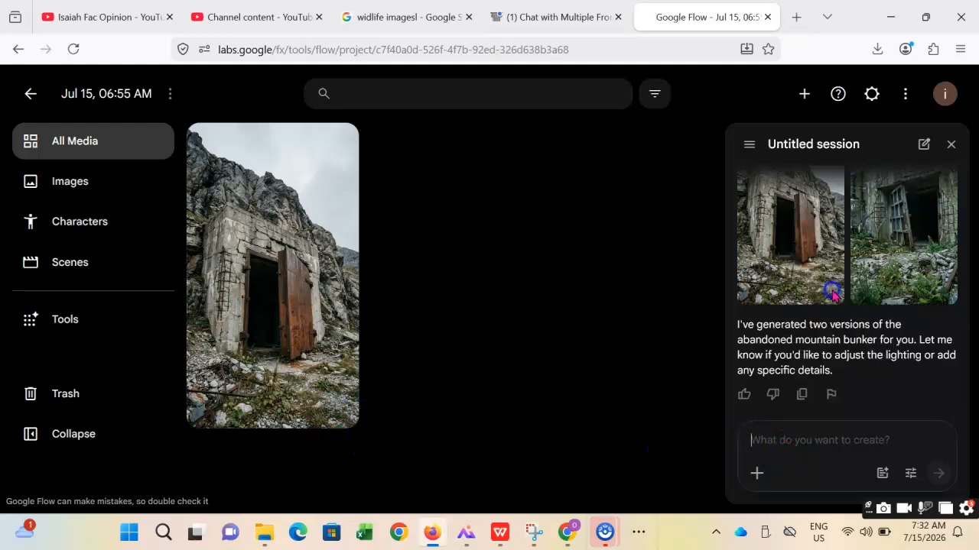
left_click(939, 473)
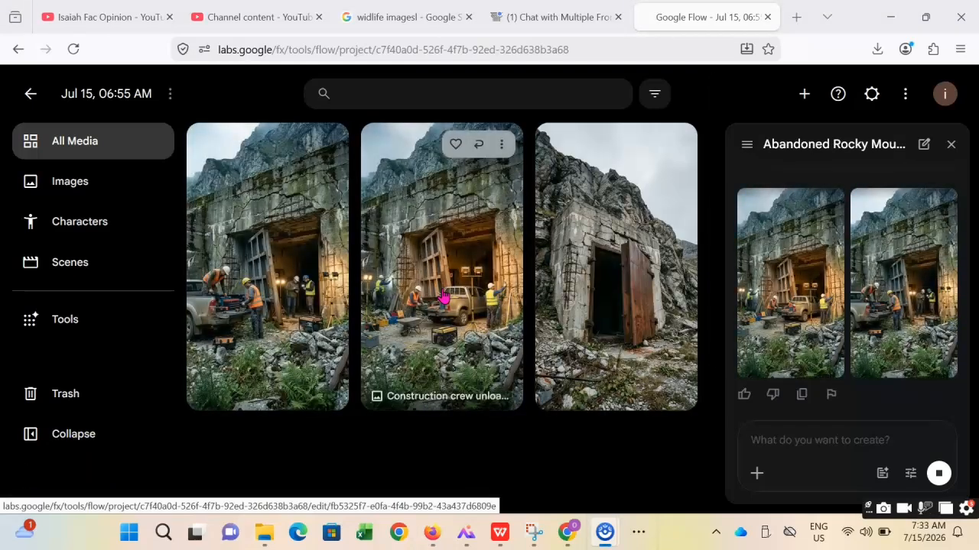
left_click(237, 317)
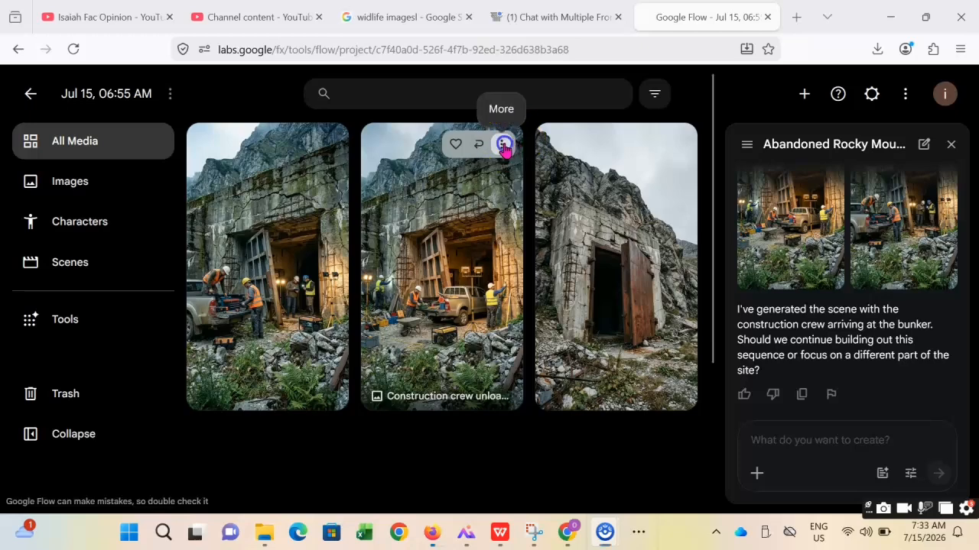
Step: Download the construction crew image with the pickup parked before the entrance at 1K original size and move the other version to trash
left_click(502, 145)
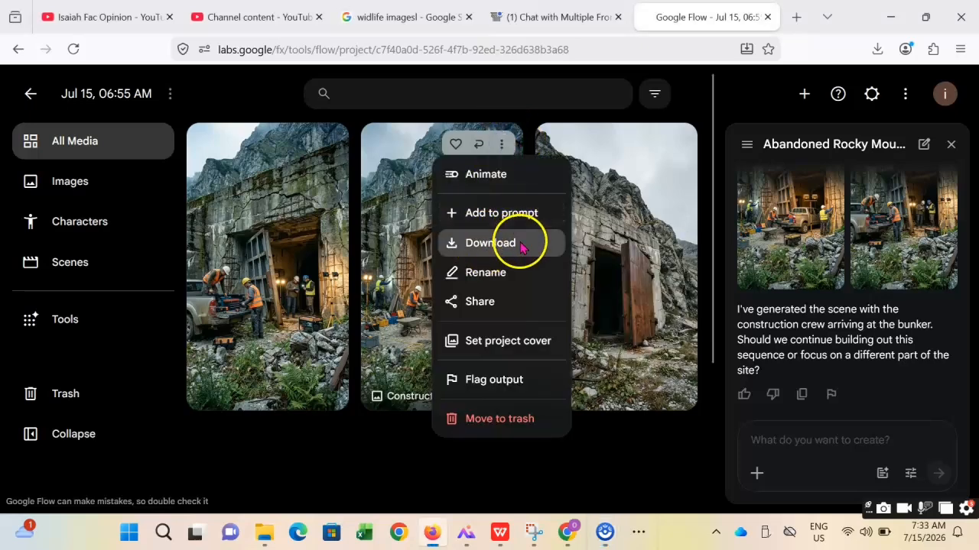
mouse_move(528, 241)
left_click(608, 263)
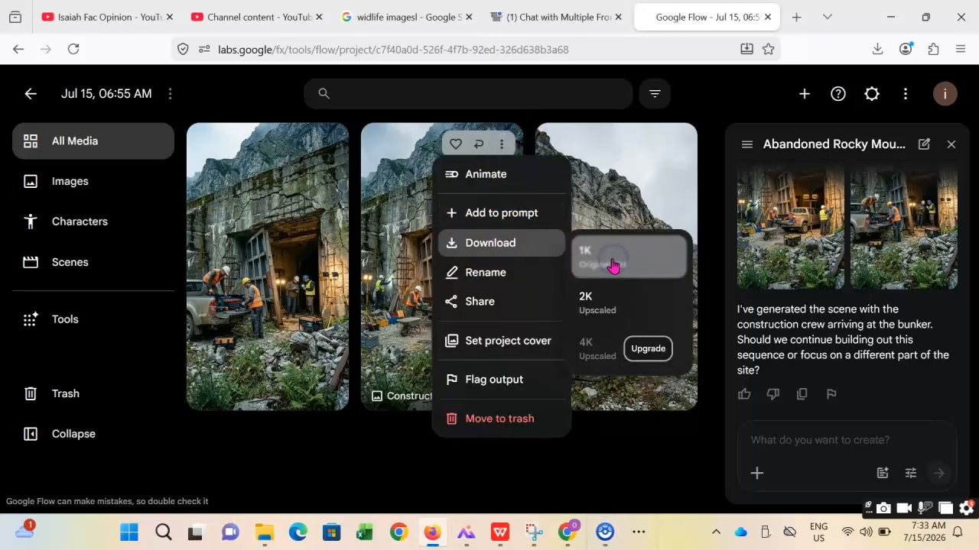
left_click(328, 145)
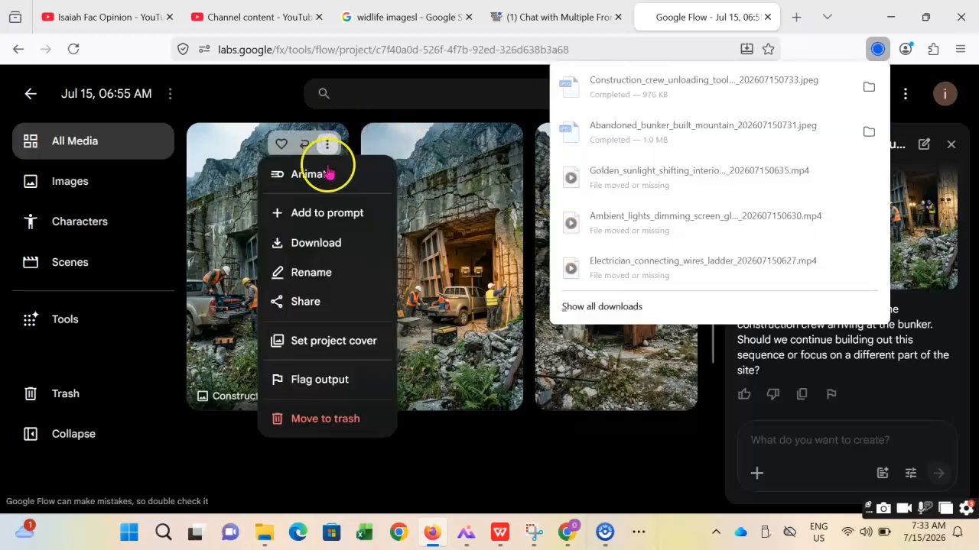
left_click(337, 422)
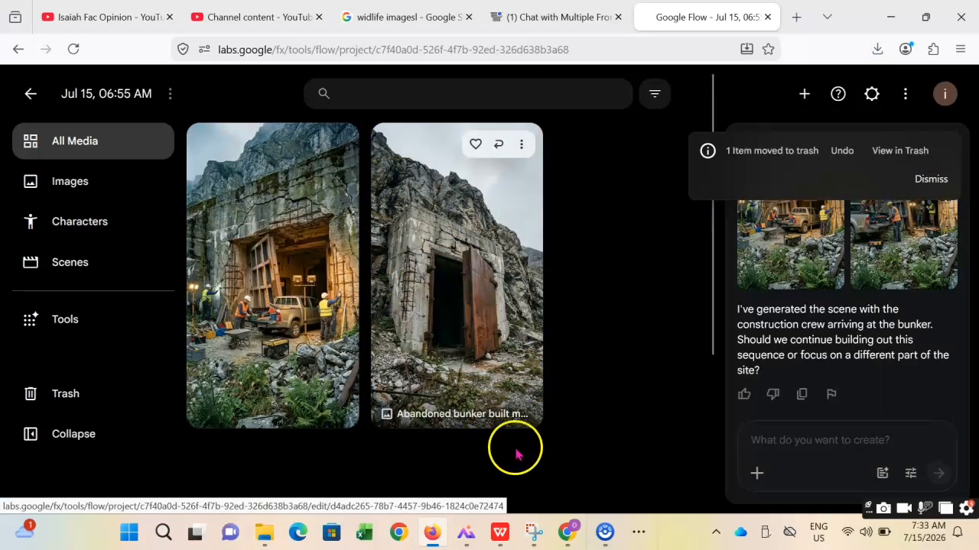
Step: Switch to the Arena chat and copy Scene 3 – Work in Progress's text-to-image prompt about workers welding steel reinforcements
left_click(645, 539)
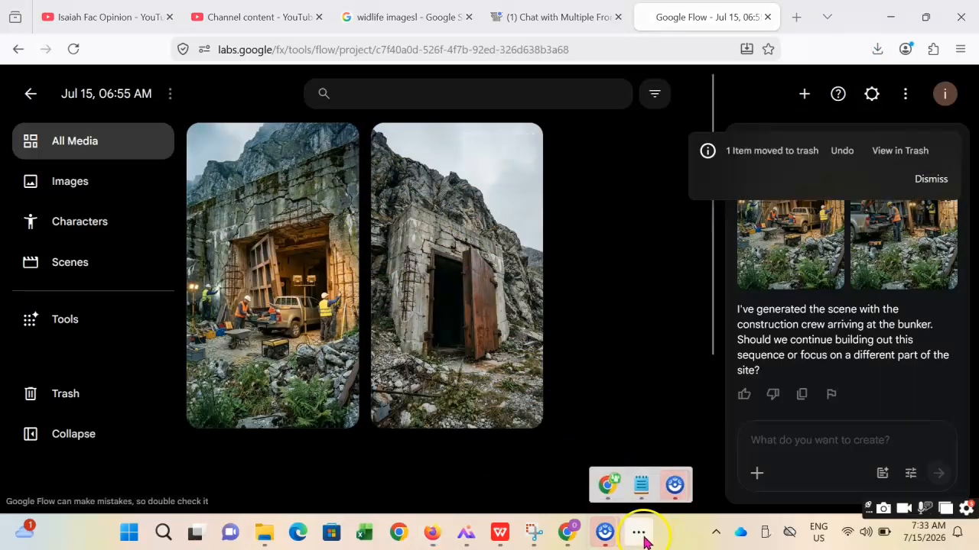
left_click(606, 484)
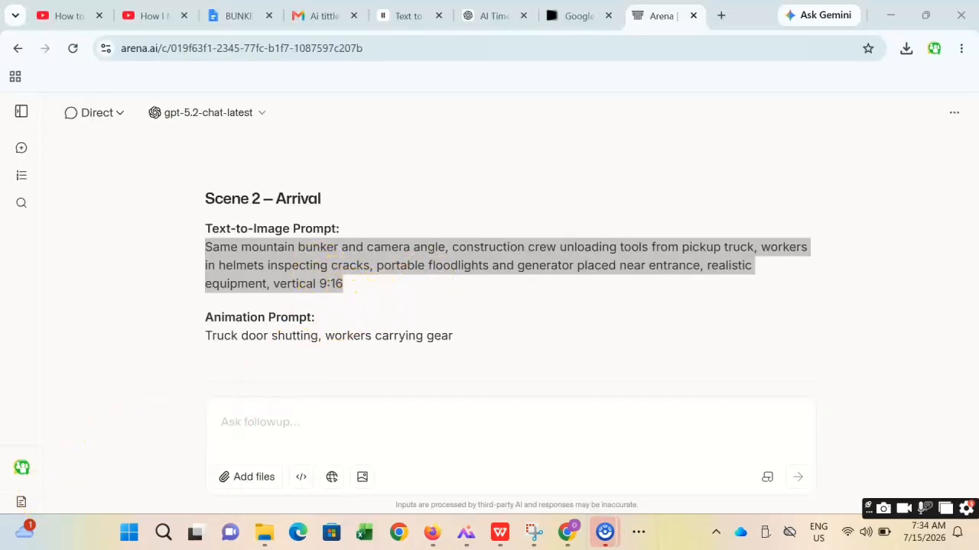
scroll(323, 280, "down", 2)
scroll(323, 279, "up", 2)
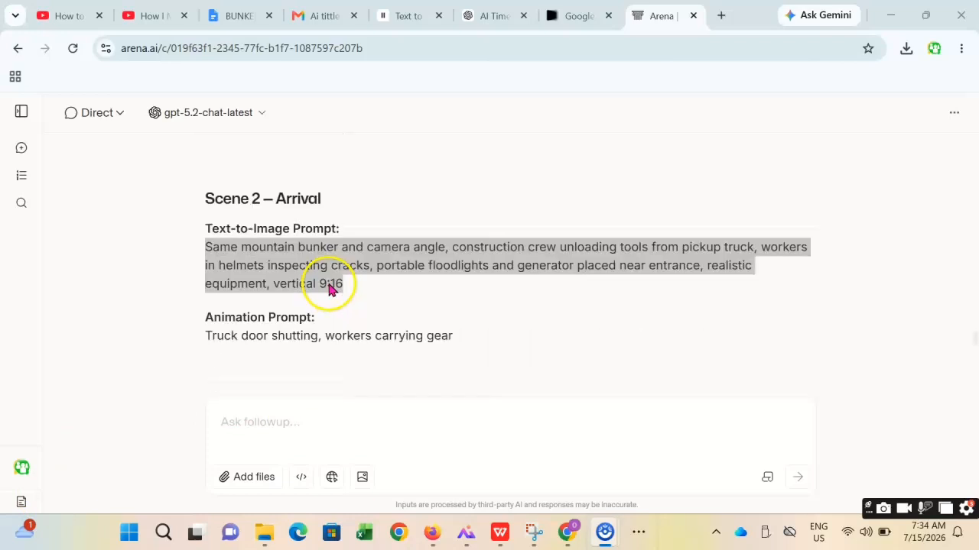
scroll(325, 283, "down", 2)
left_click(350, 310)
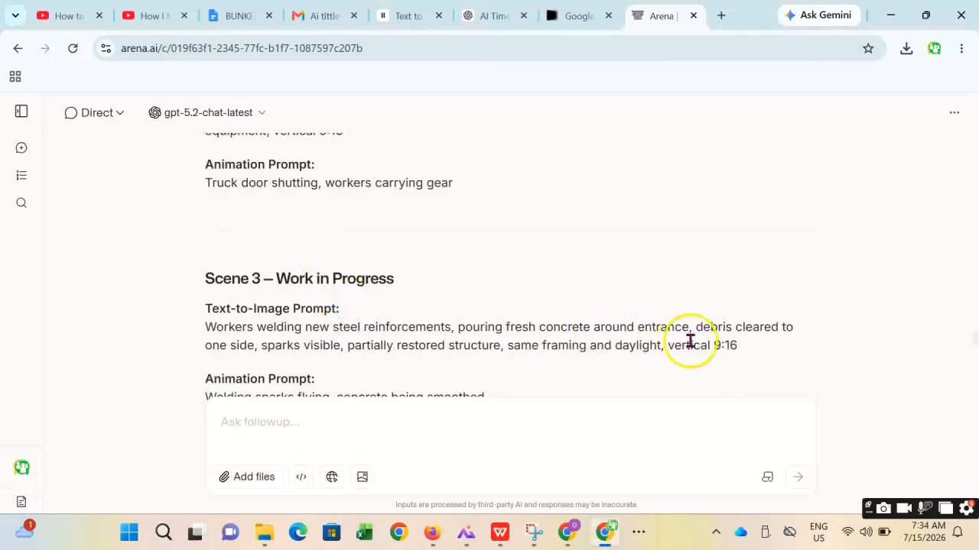
left_click_drag(671, 353, 187, 335)
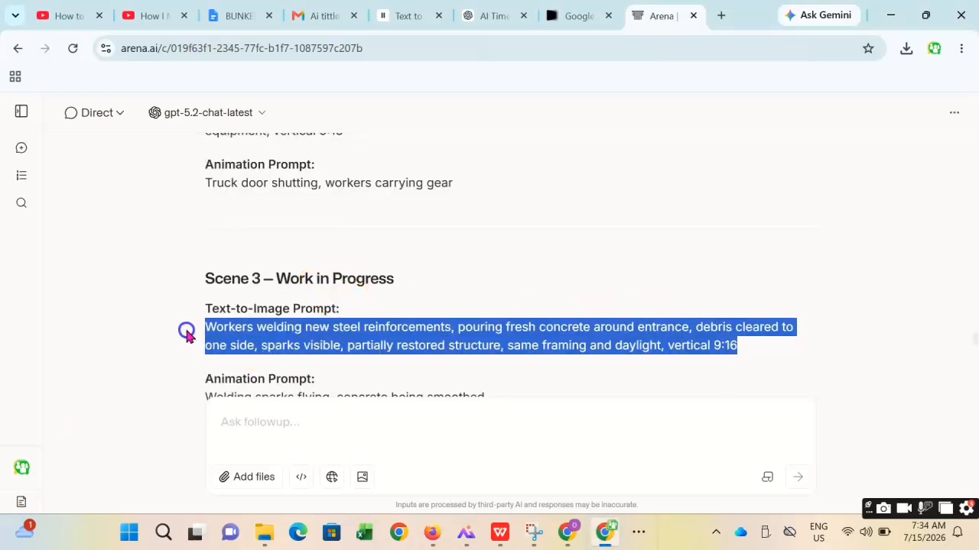
right_click(235, 326)
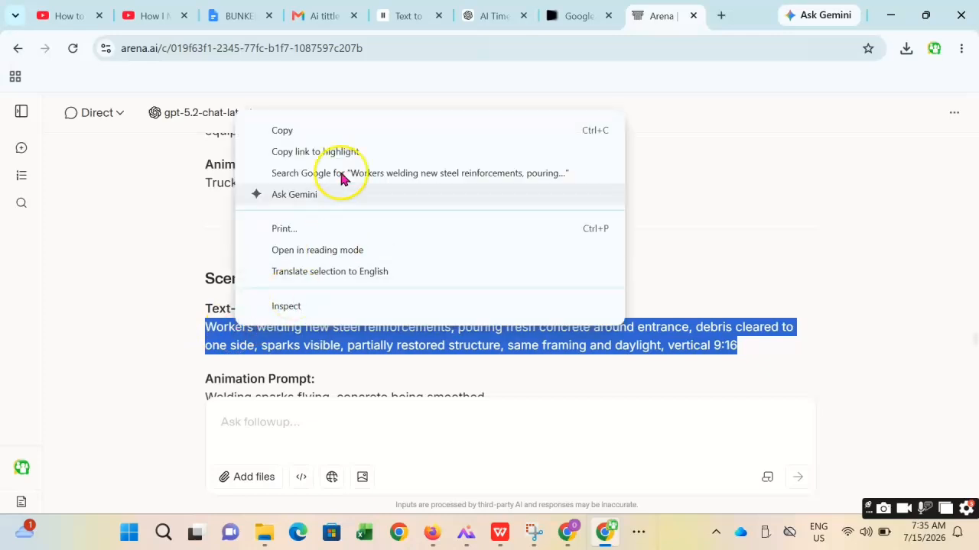
left_click(330, 130)
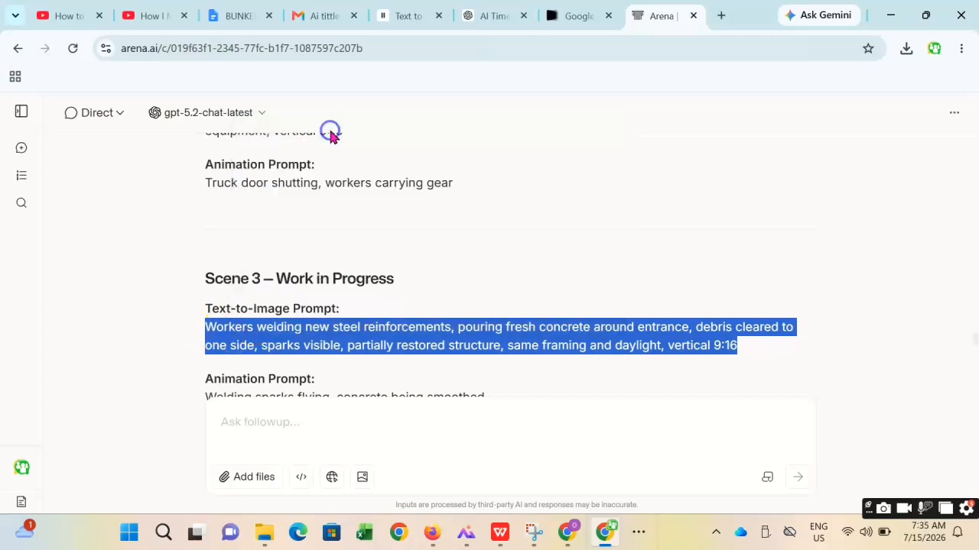
Step: Switch back to Google Flow, paste the Scene 3 prompt and submit it to generate the welding images
left_click(636, 535)
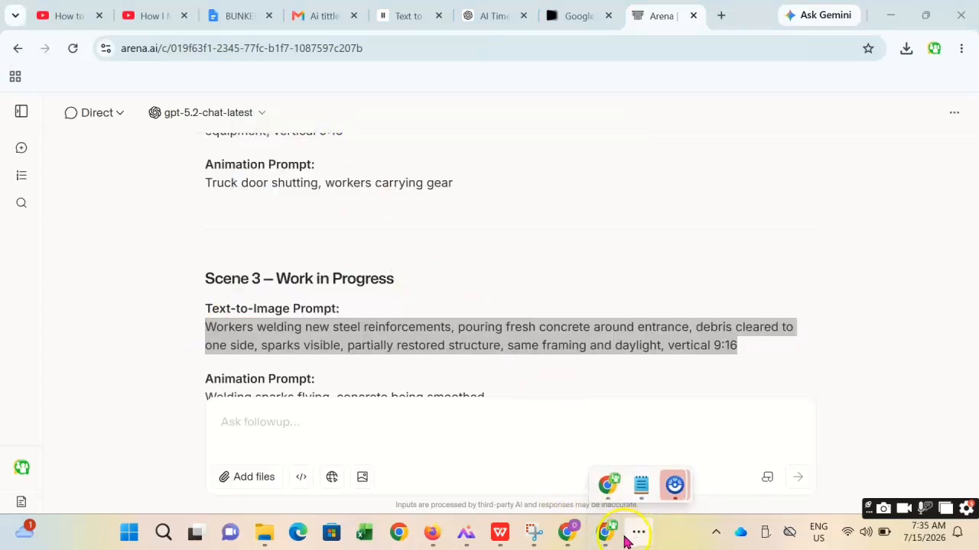
left_click(436, 537)
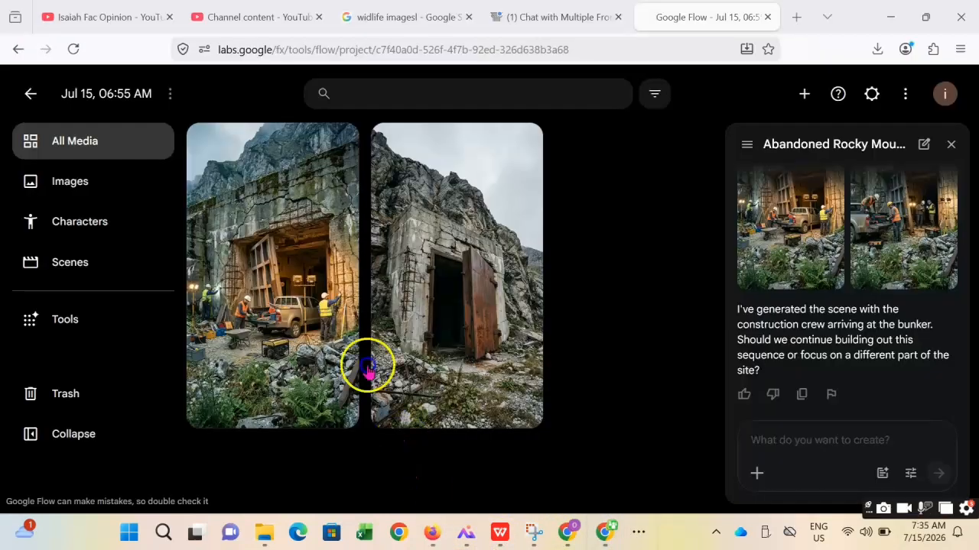
right_click(807, 440)
left_click(850, 301)
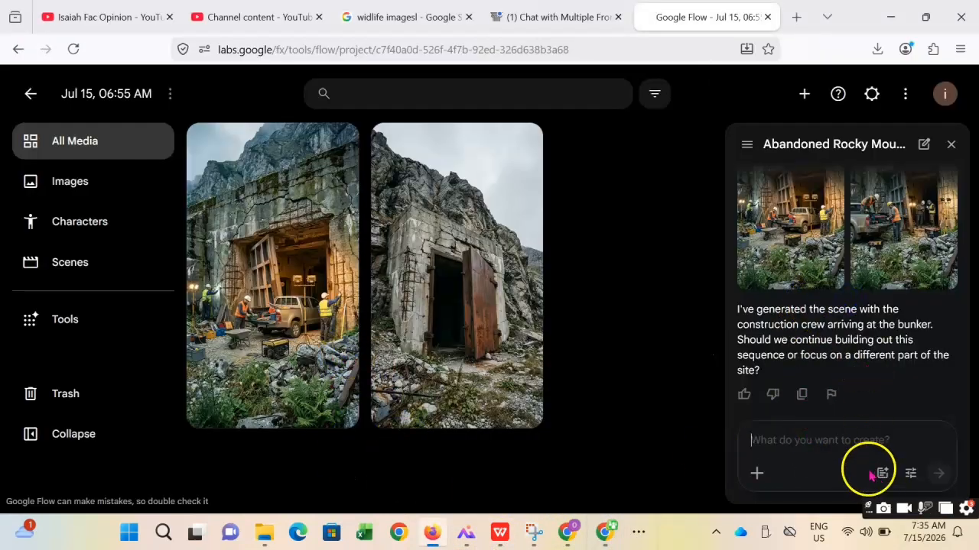
left_click(938, 473)
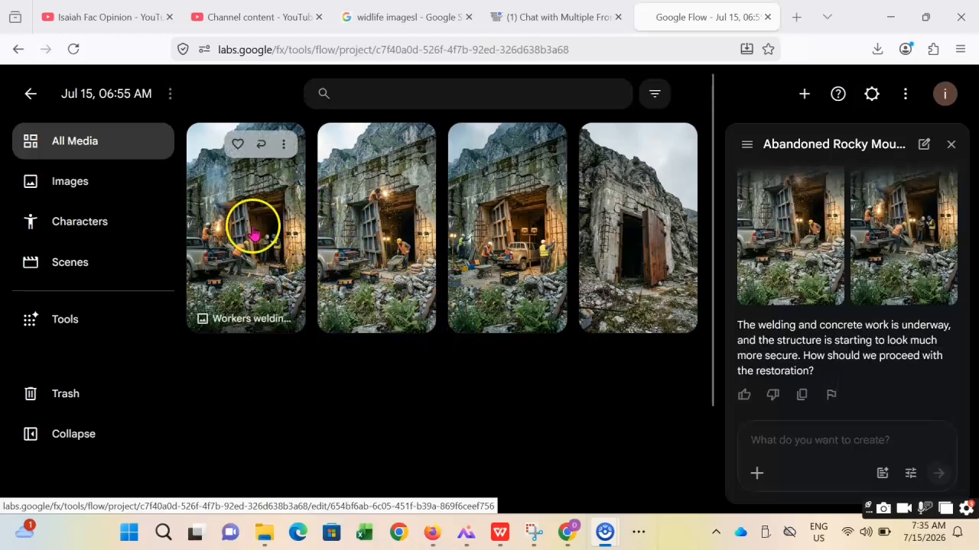
Step: Download the welding image with smoke beside the entrance at 1K original size and move the version with sparks above the doorway to trash
left_click(285, 145)
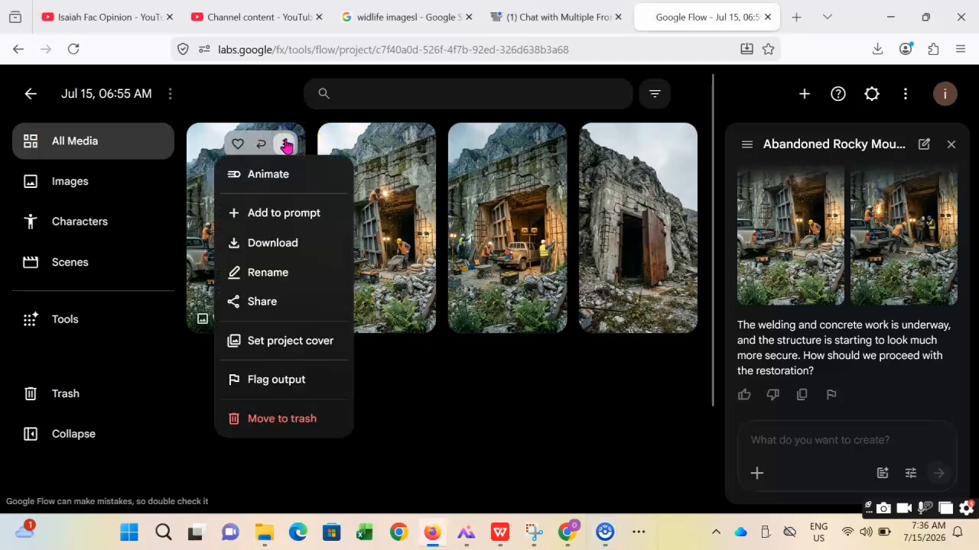
left_click(289, 242)
left_click(402, 259)
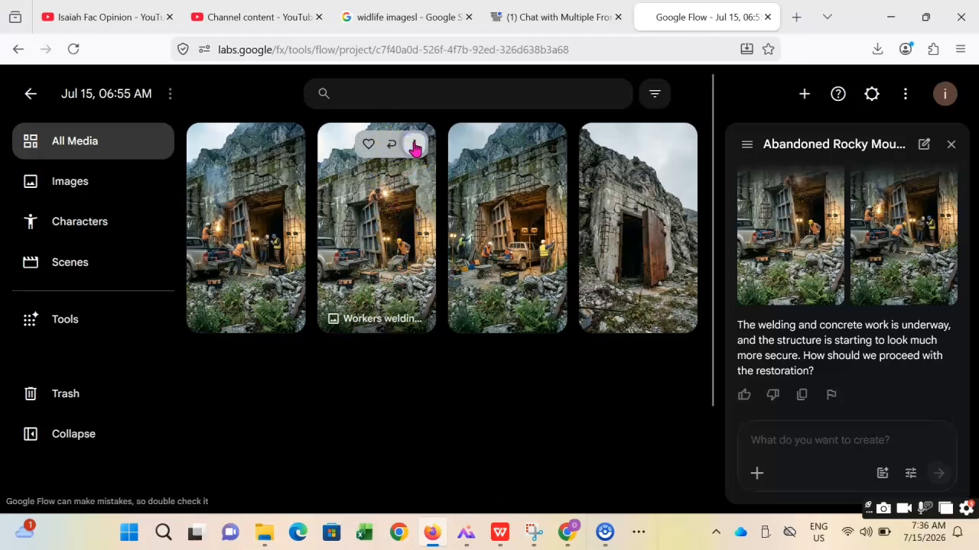
left_click(414, 148)
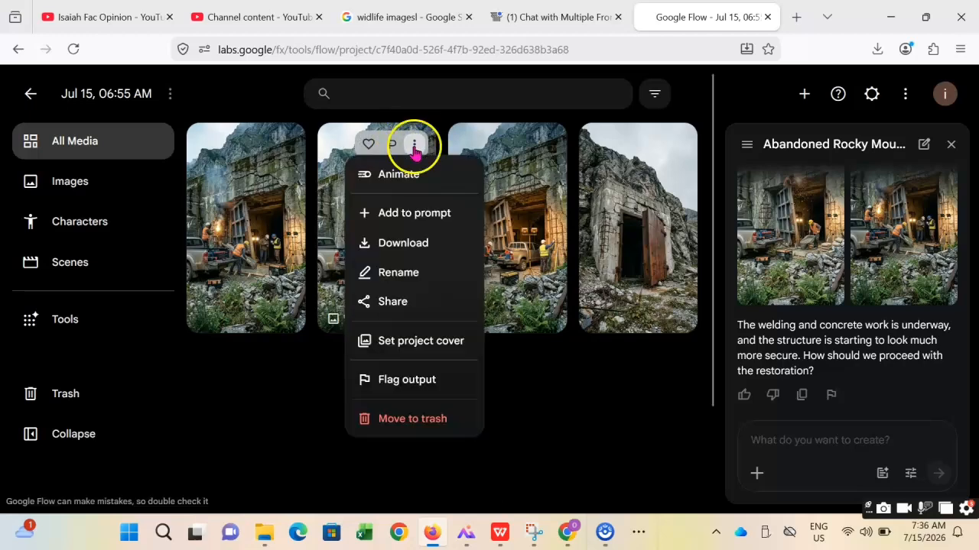
left_click(424, 421)
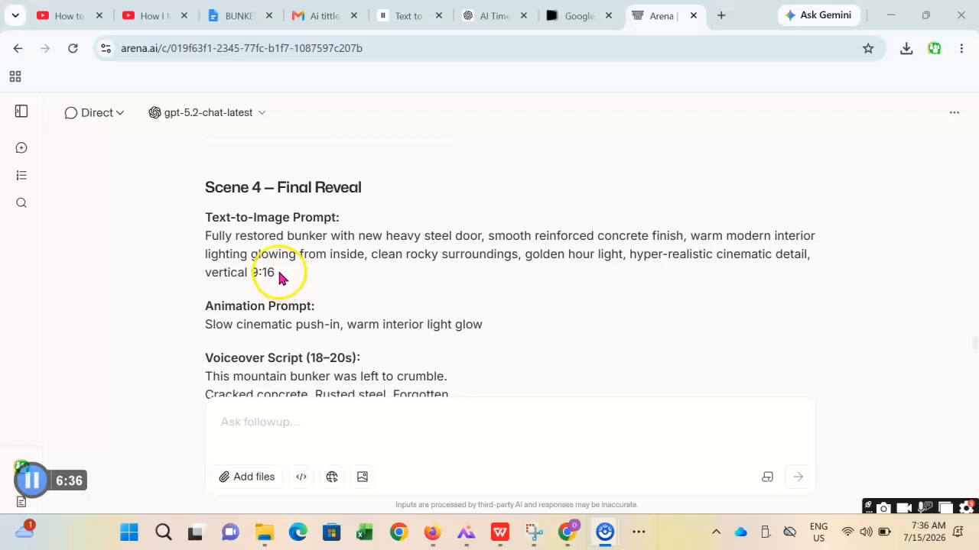
Step: Copy Scene 4 – Final Reveal's text-to-image prompt about the fully restored bunker from the Arena chat
left_click_drag(280, 276, 227, 245)
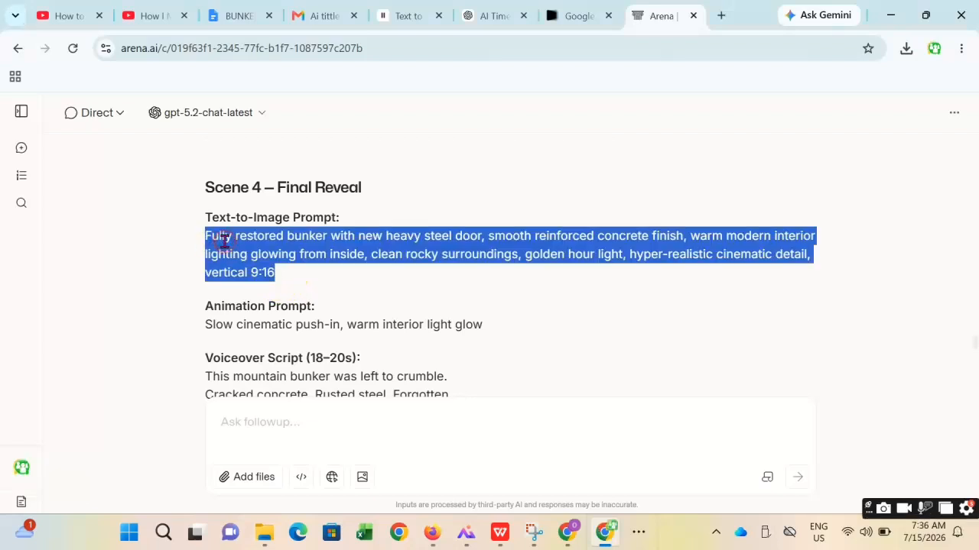
right_click(224, 240)
left_click(284, 262)
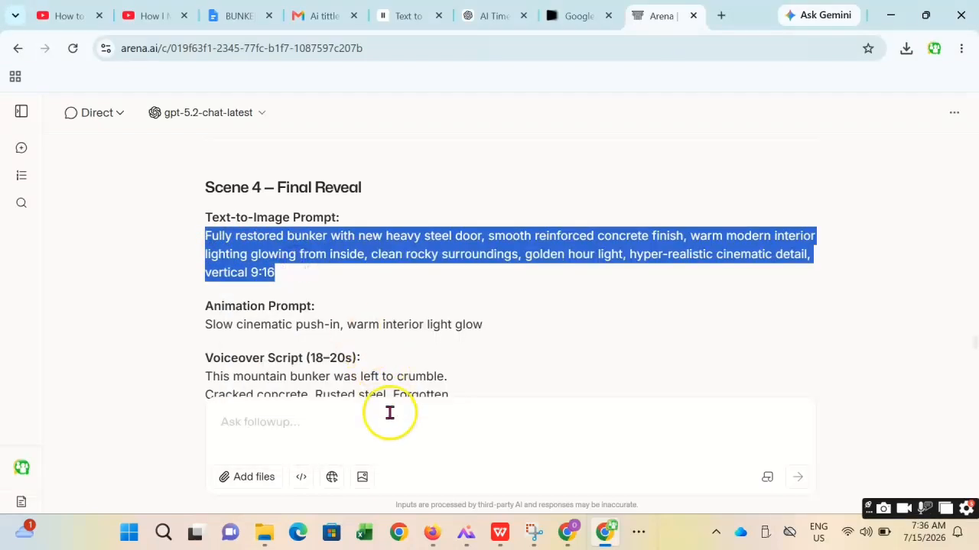
Step: Return to Google Flow, paste the Scene 4 prompt and submit it to generate the restored bunker images
left_click(437, 535)
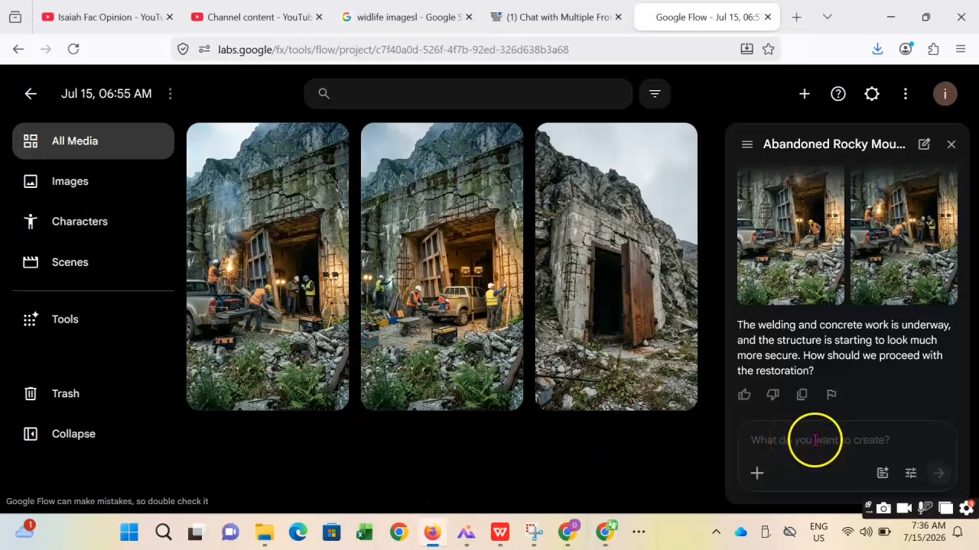
right_click(786, 450)
left_click(830, 297)
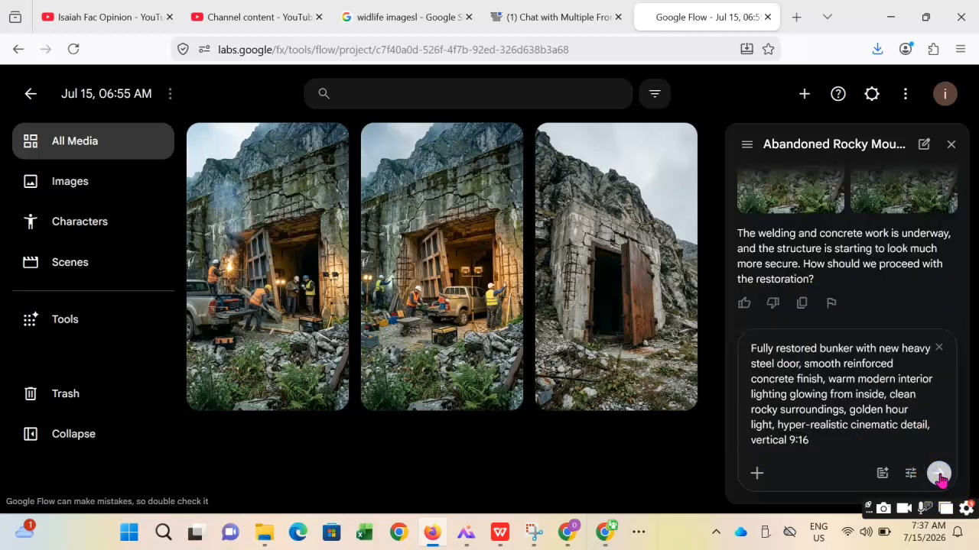
left_click(939, 475)
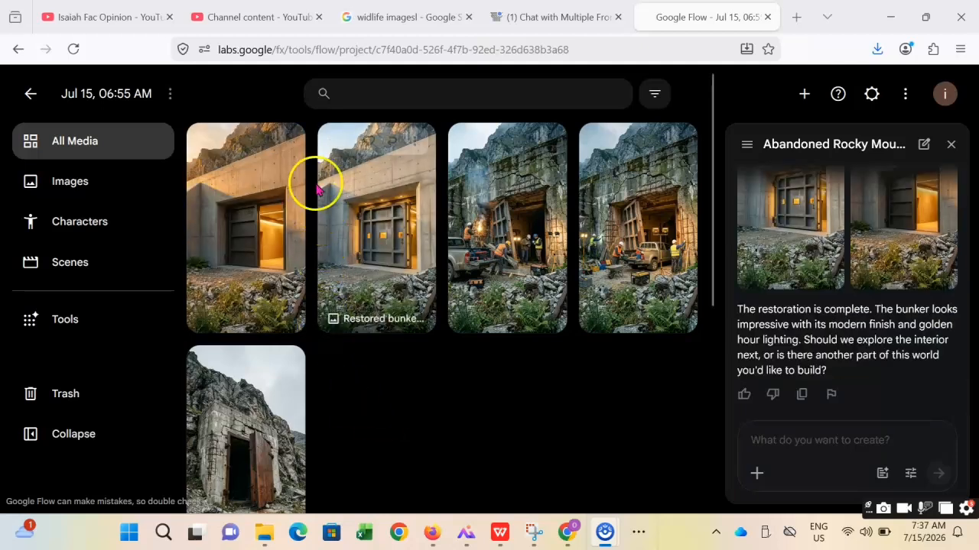
Step: Download the restored bunker image with the open steel door at 1K original size and move the closed-door version to trash
left_click(286, 145)
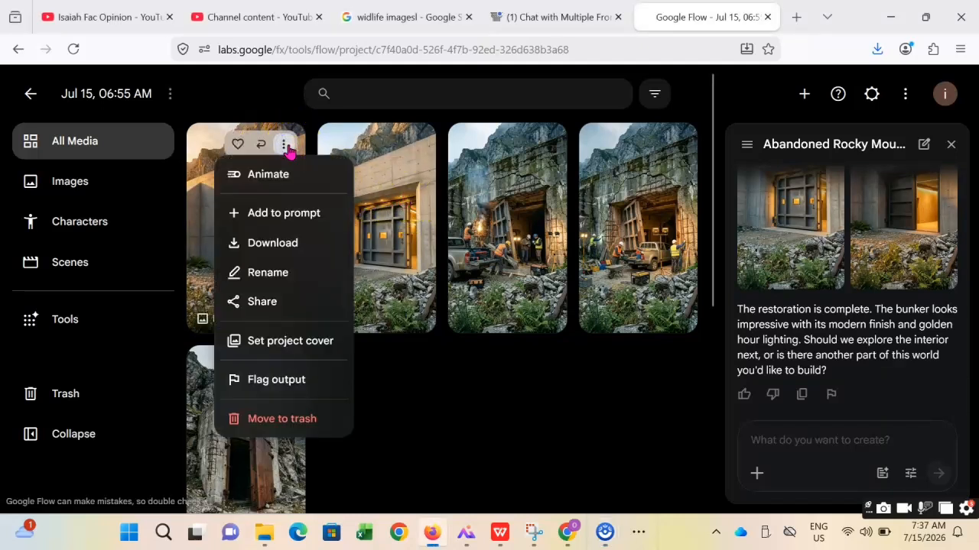
left_click(287, 241)
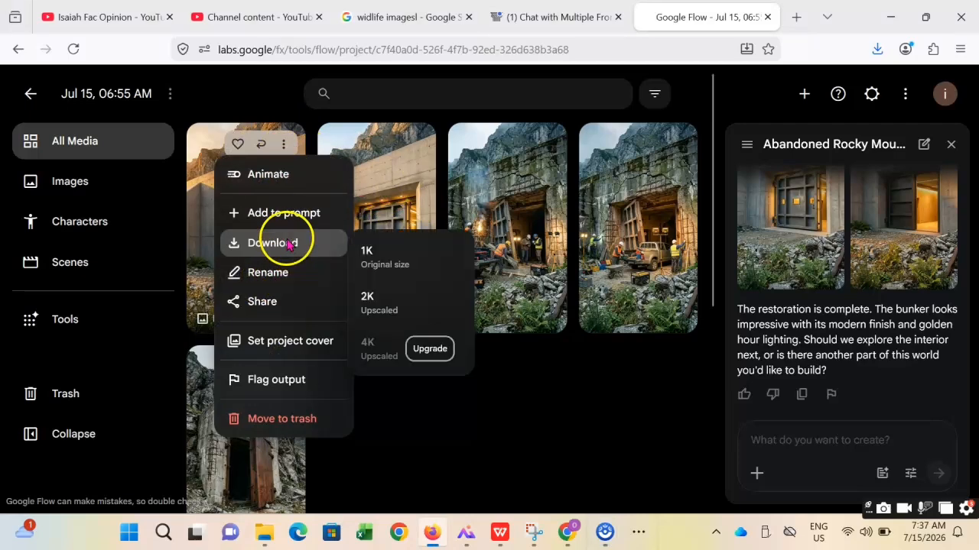
left_click(382, 256)
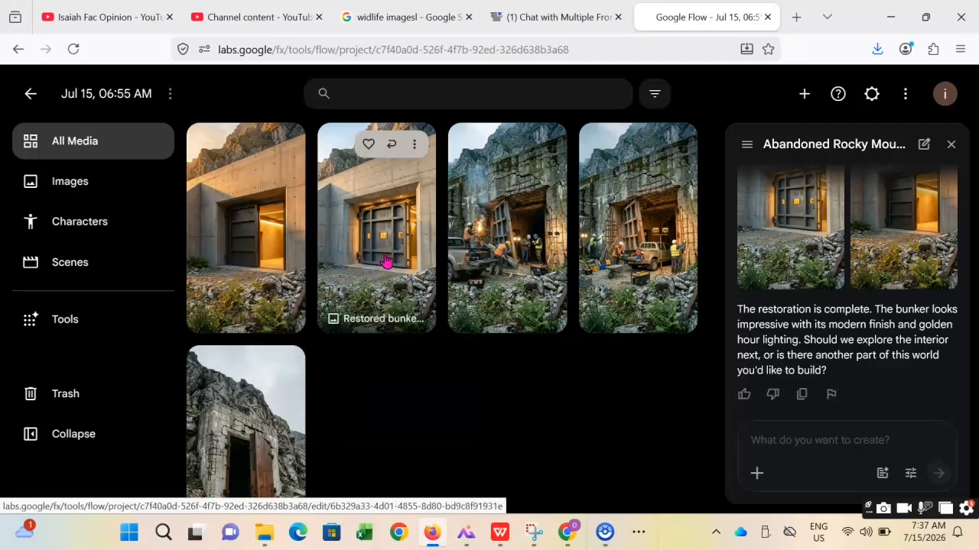
left_click(414, 145)
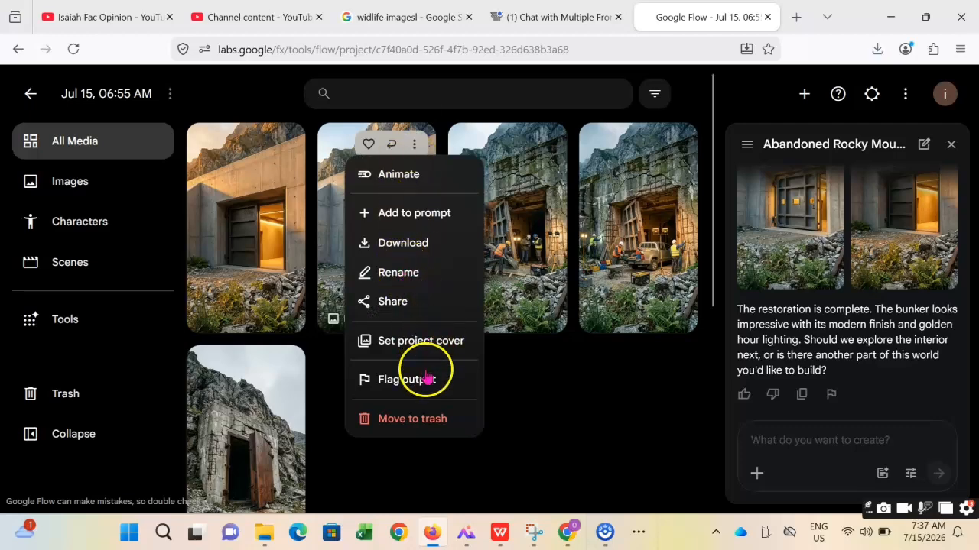
left_click(438, 423)
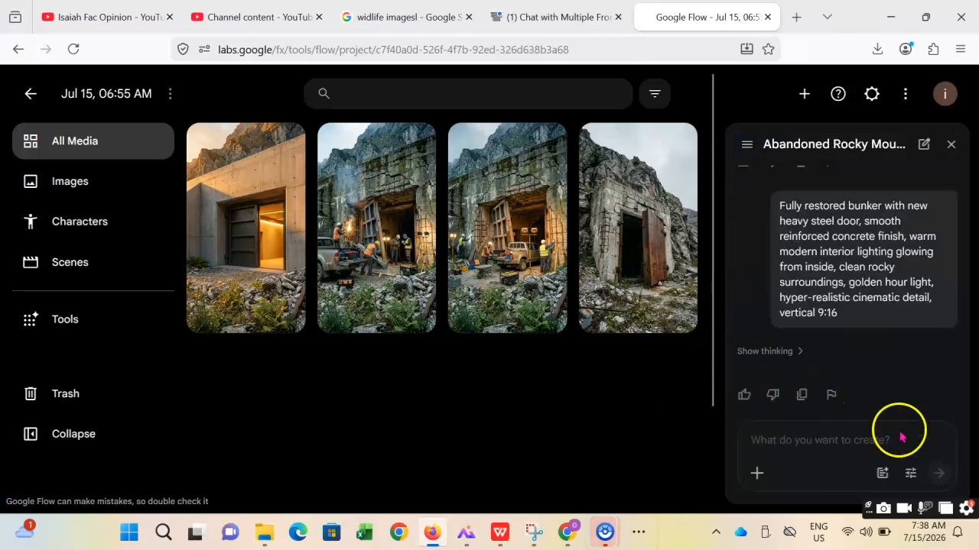
Step: Set the agent's video generation defaults to the Veo 3.1 - Lite model and 9:16 aspect ratio, and save the settings
left_click(911, 474)
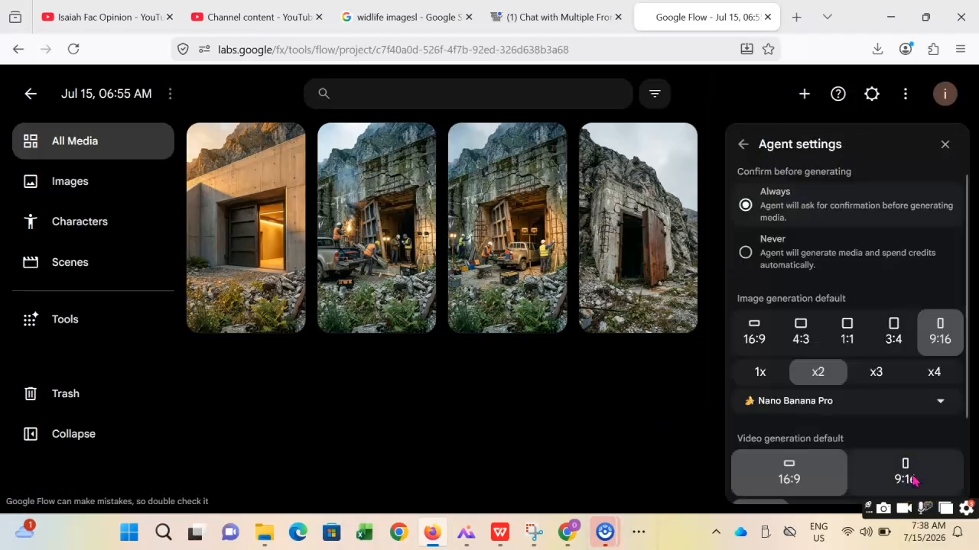
scroll(819, 350, "down", 3)
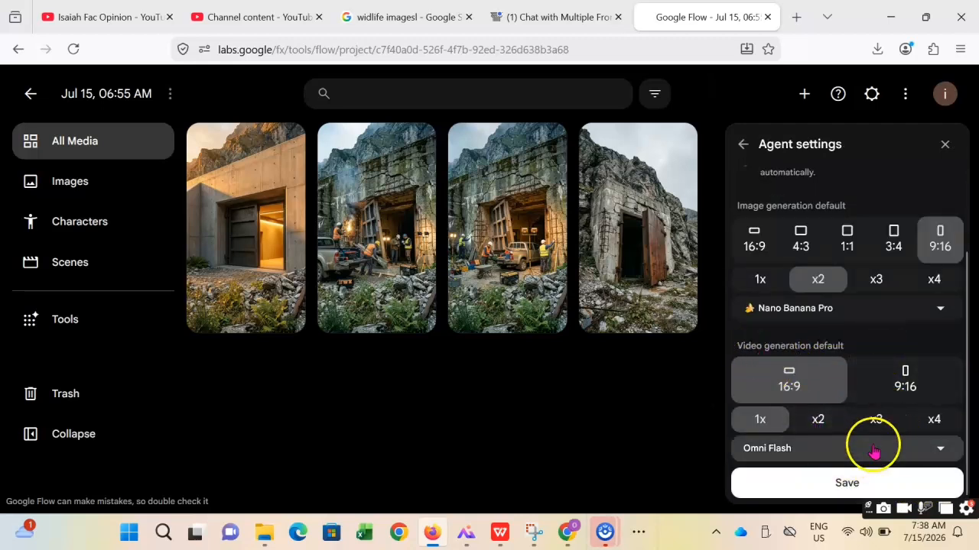
left_click(877, 452)
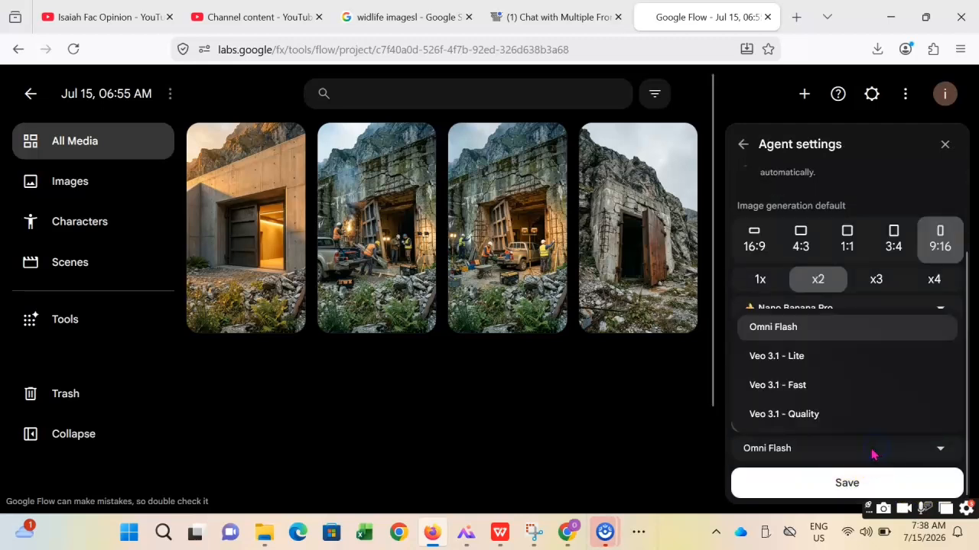
left_click(808, 358)
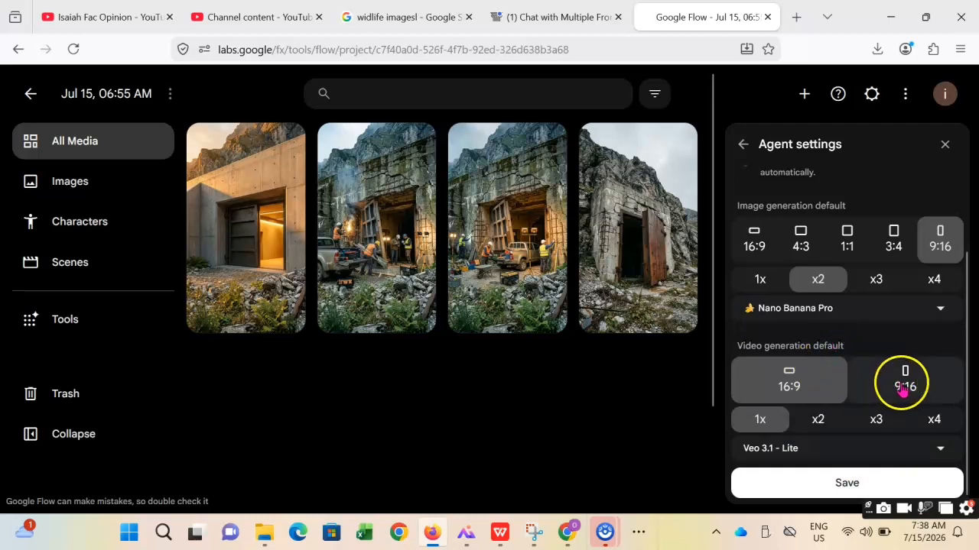
left_click(909, 382)
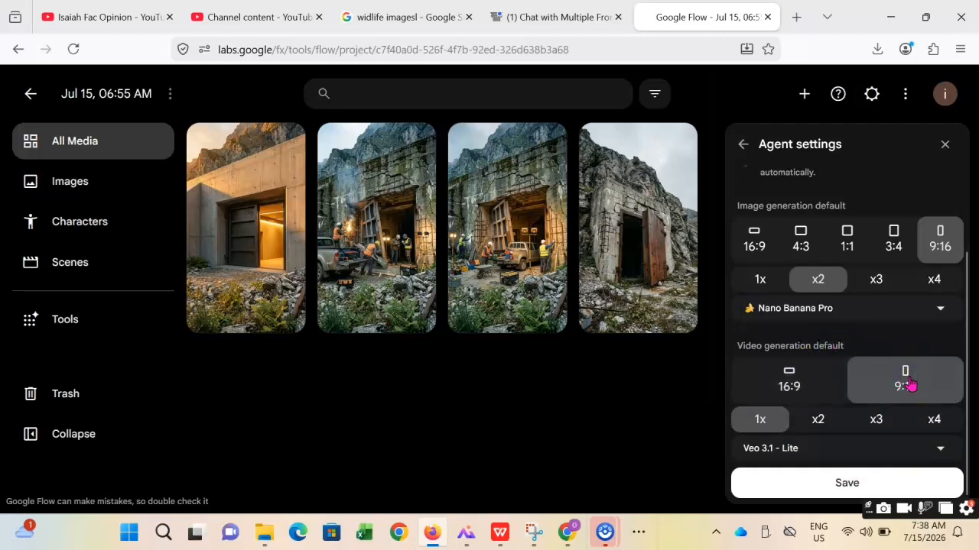
left_click(813, 484)
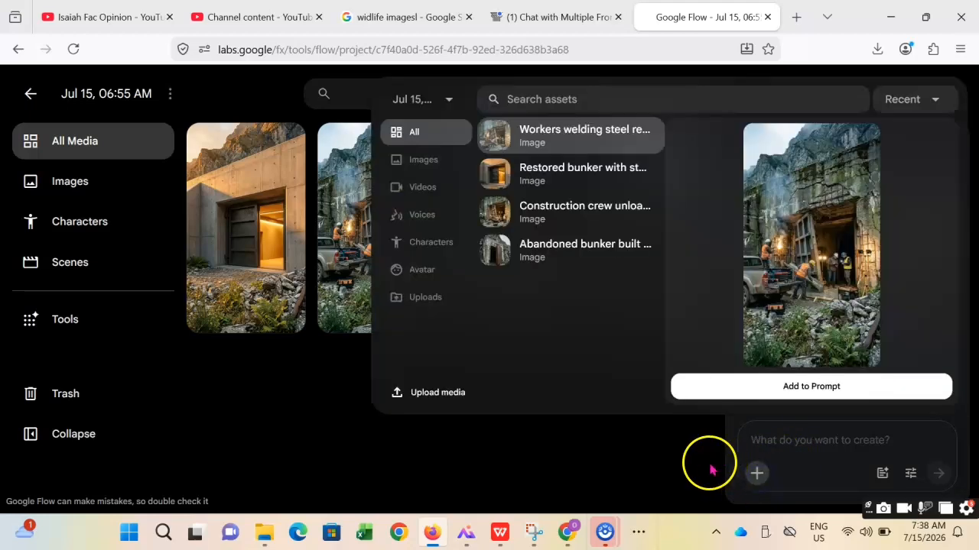
left_click(719, 391)
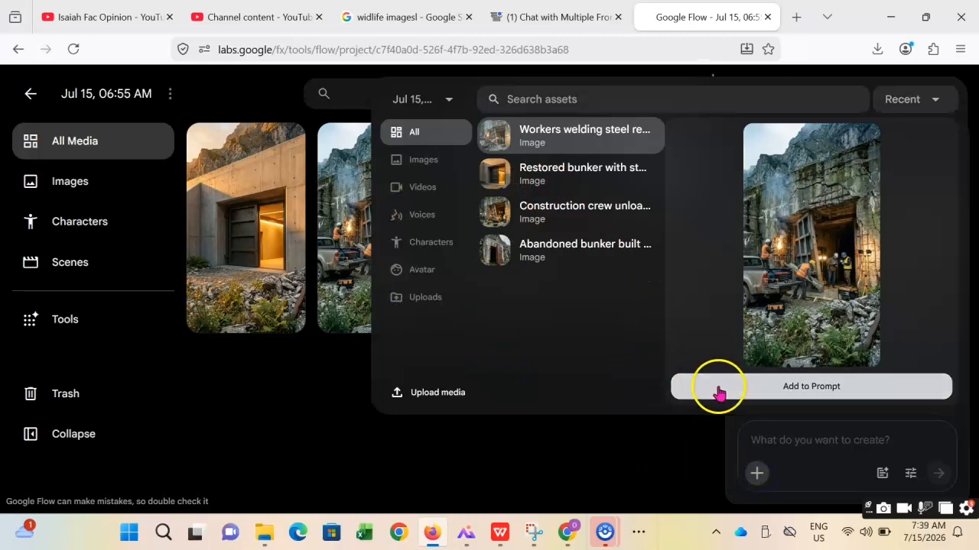
left_click(564, 254)
left_click(817, 397)
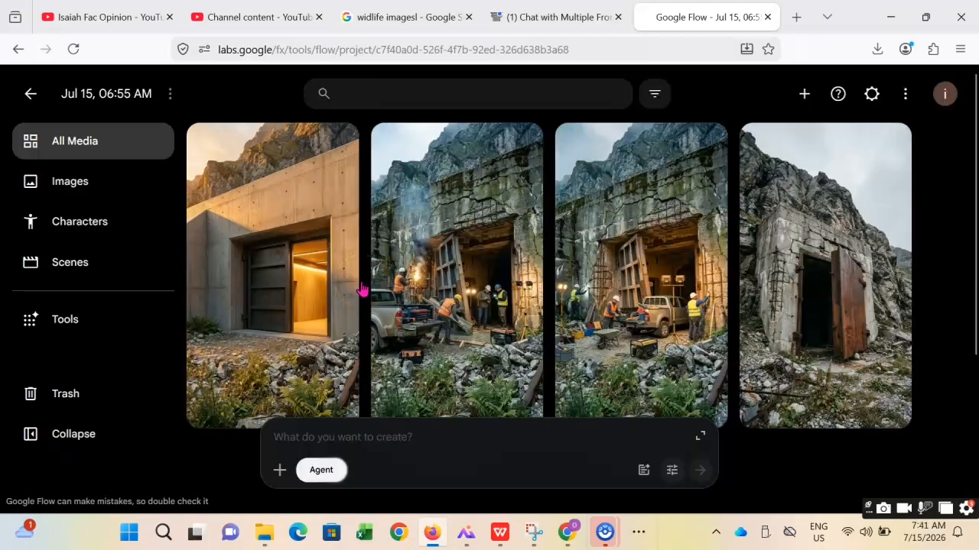
Step: Choose Veo 3.1 - Lite as the agent's default video generation model and save the settings
left_click(674, 474)
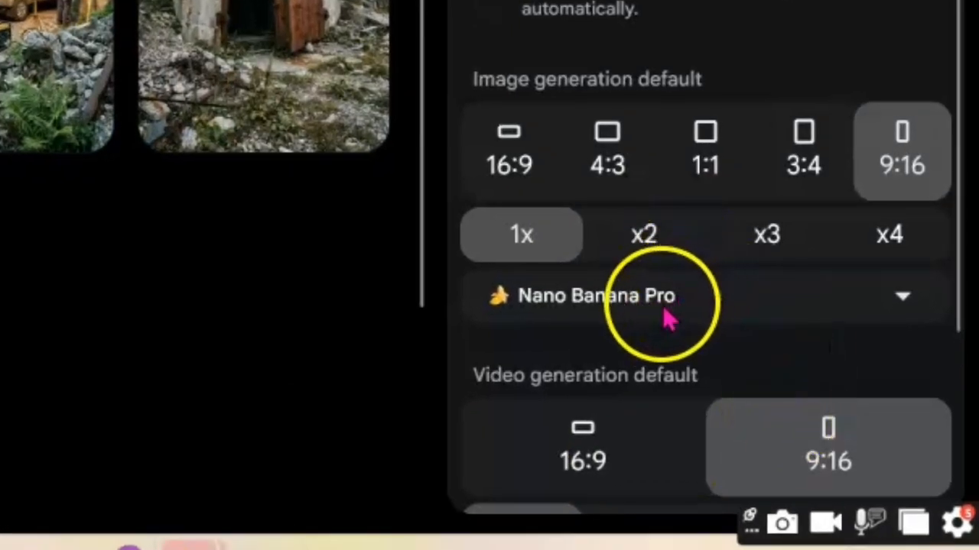
scroll(662, 424, "down", 3)
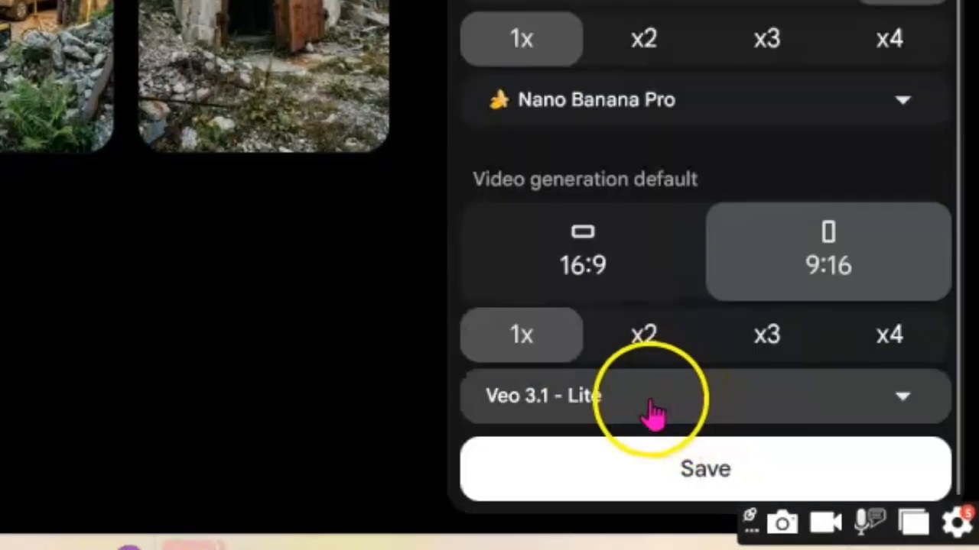
left_click(651, 410)
left_click(632, 206)
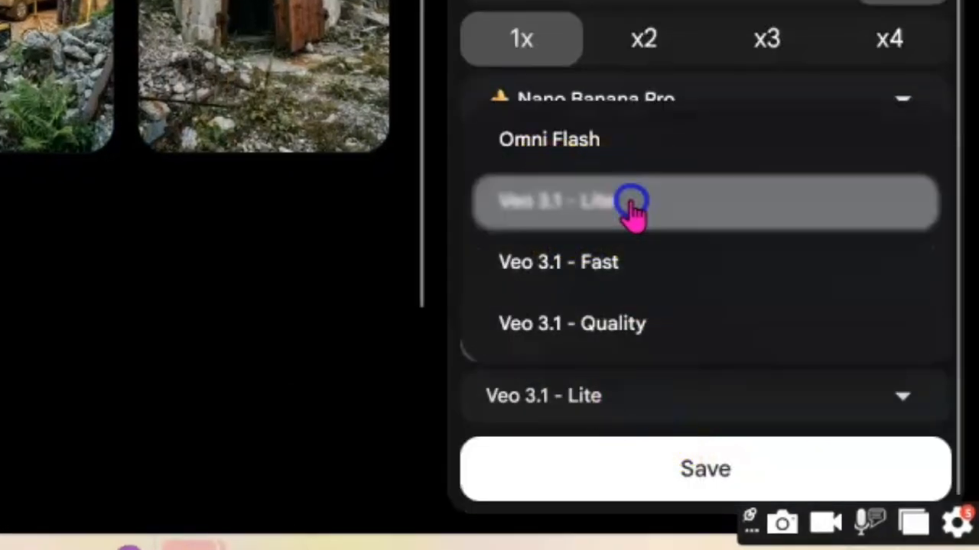
left_click(649, 469)
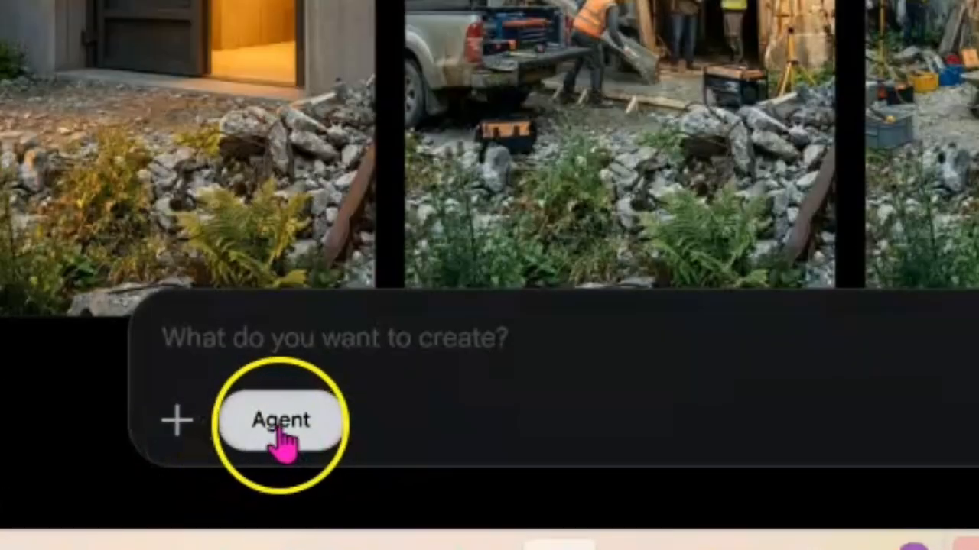
Step: Turn off Agent mode and set the abandoned bunker image as the video's start frame
left_click(247, 436)
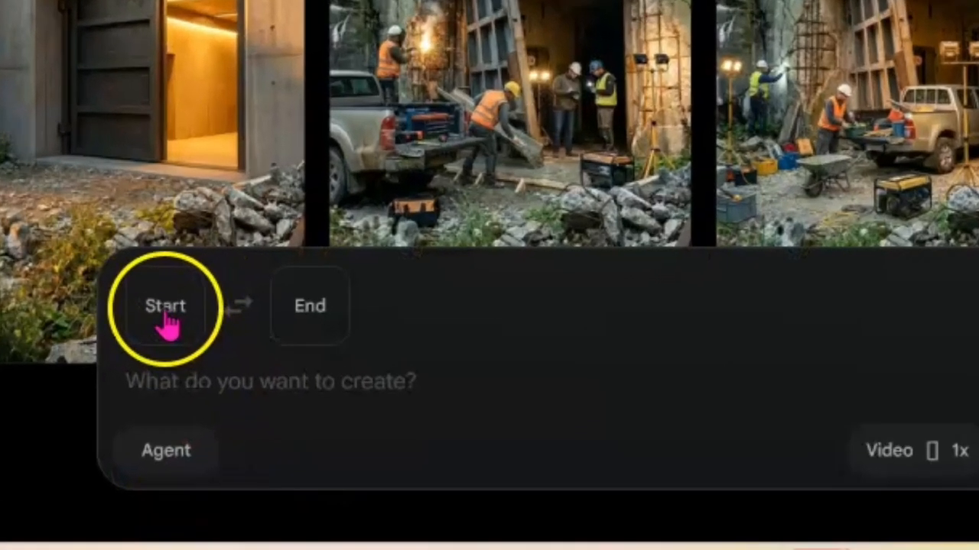
left_click(294, 407)
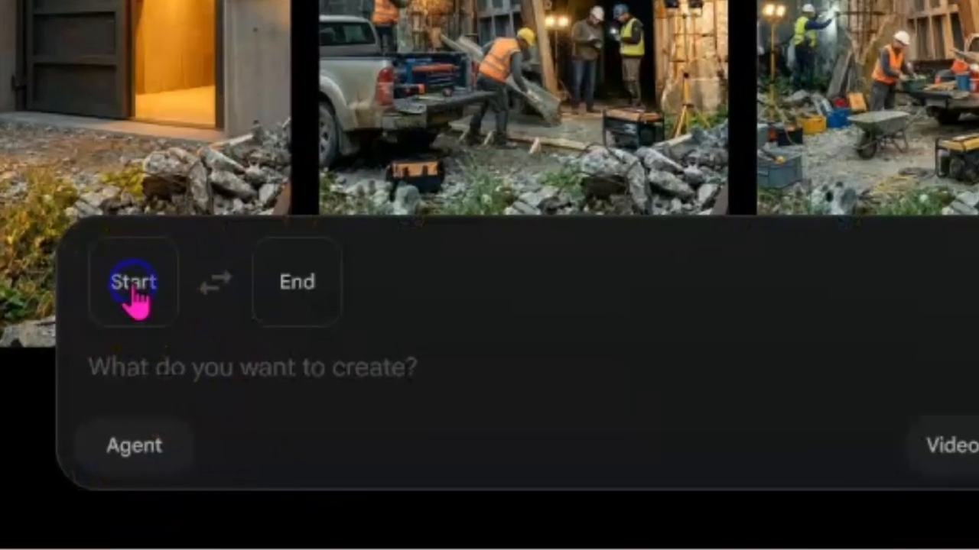
left_click(386, 262)
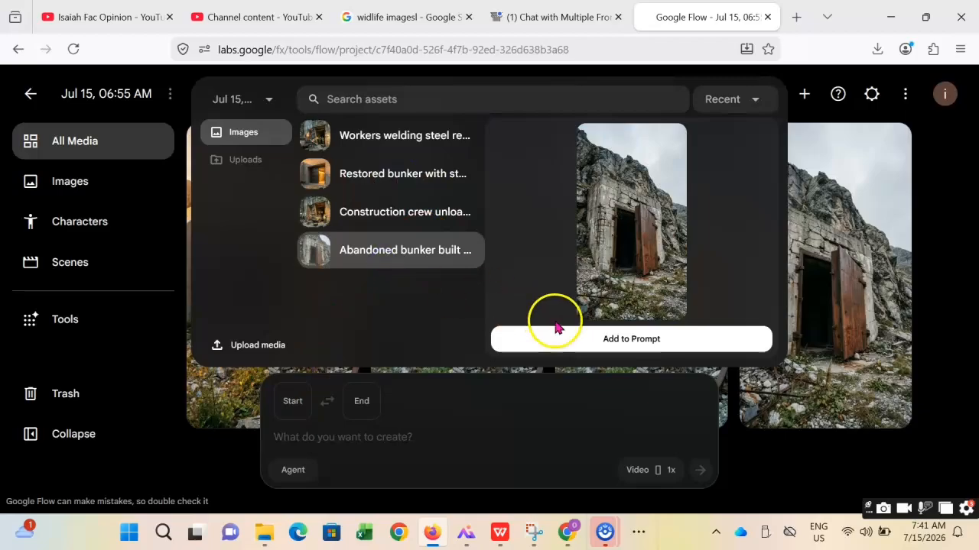
left_click(581, 342)
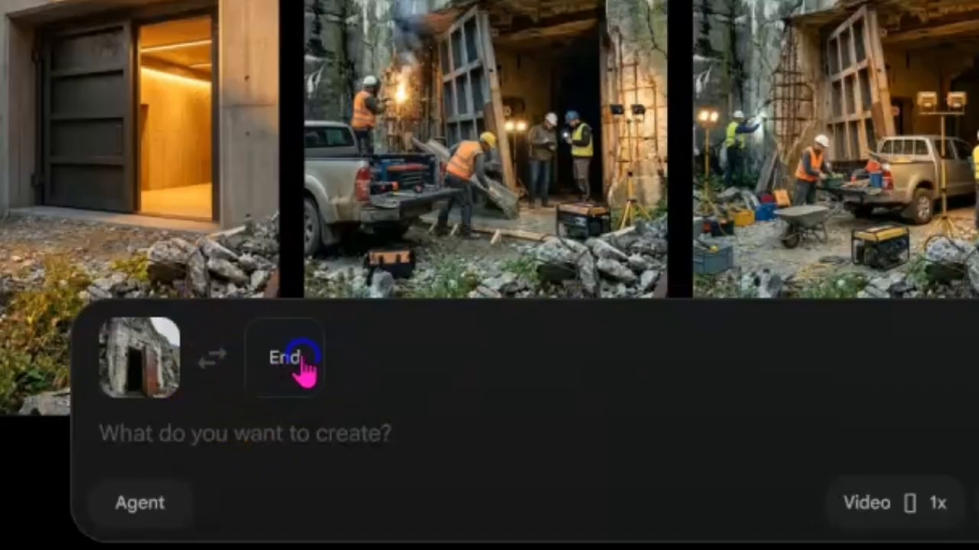
Step: Set the construction crew unloading image as the video's end frame
left_click(363, 403)
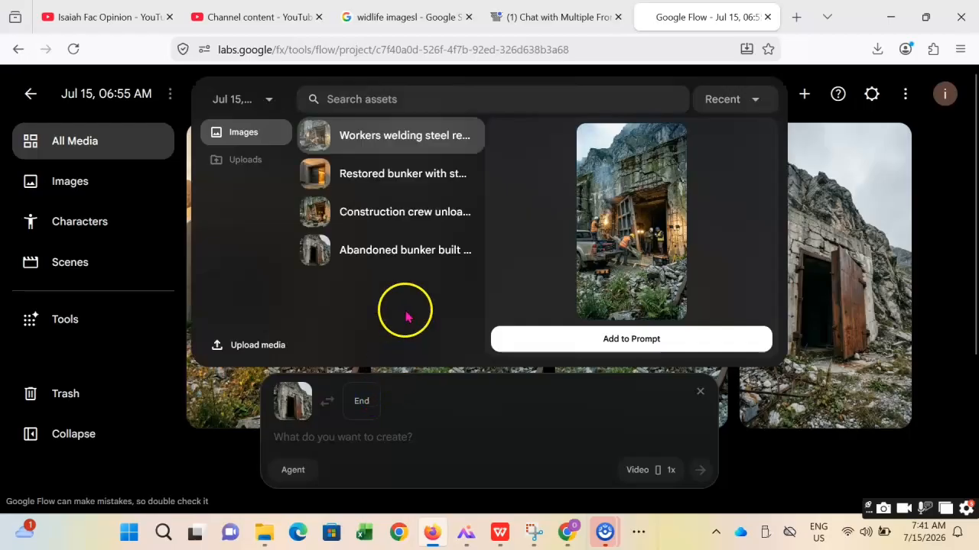
left_click(394, 226)
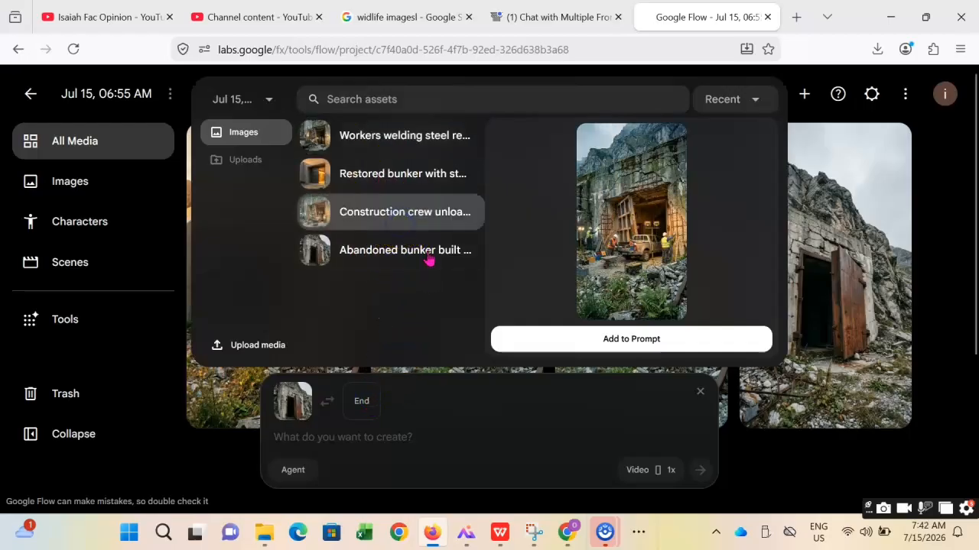
left_click(539, 334)
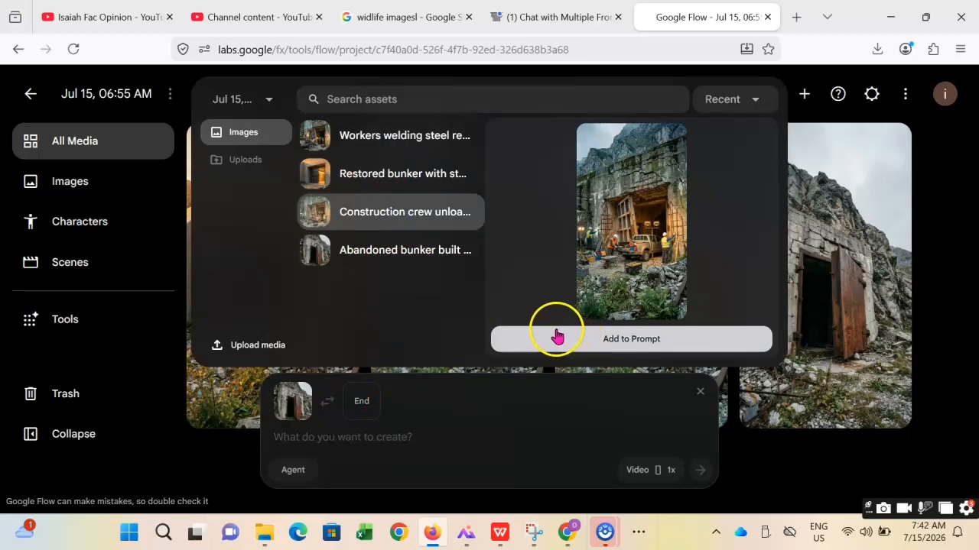
left_click(597, 341)
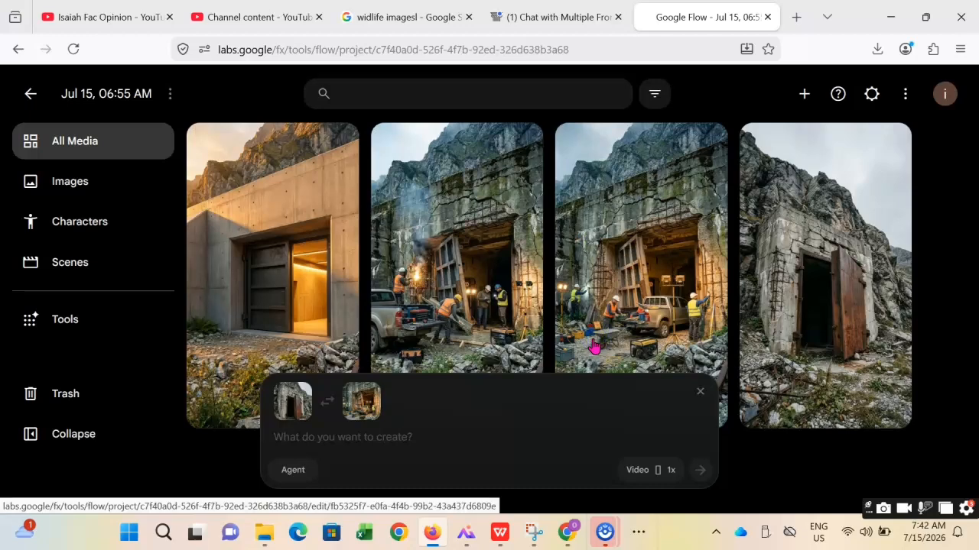
Step: Paste the prompt "Wind moving weeds, light dust drifting", check the video generation options and submit it to generate the Scene 1 video
left_click(355, 434)
left_click(410, 438)
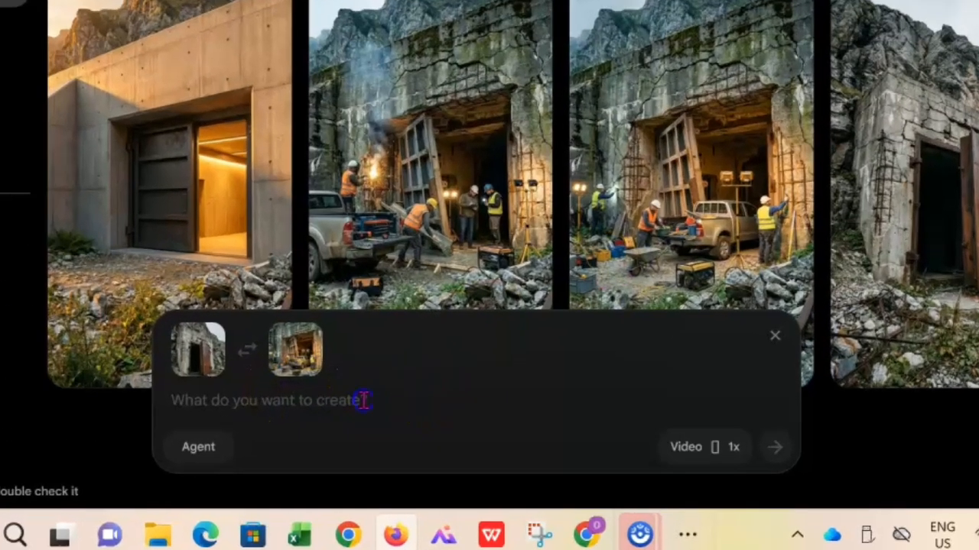
right_click(328, 436)
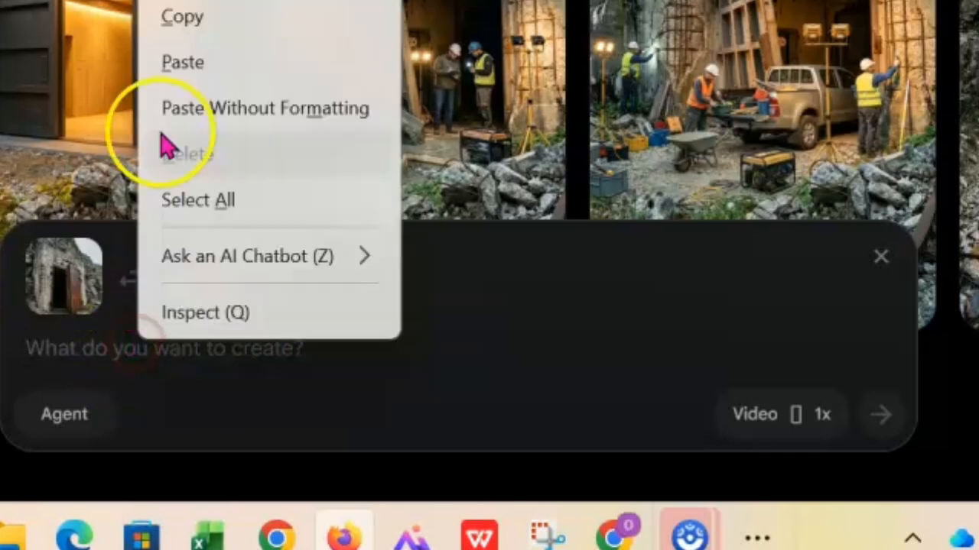
left_click(273, 70)
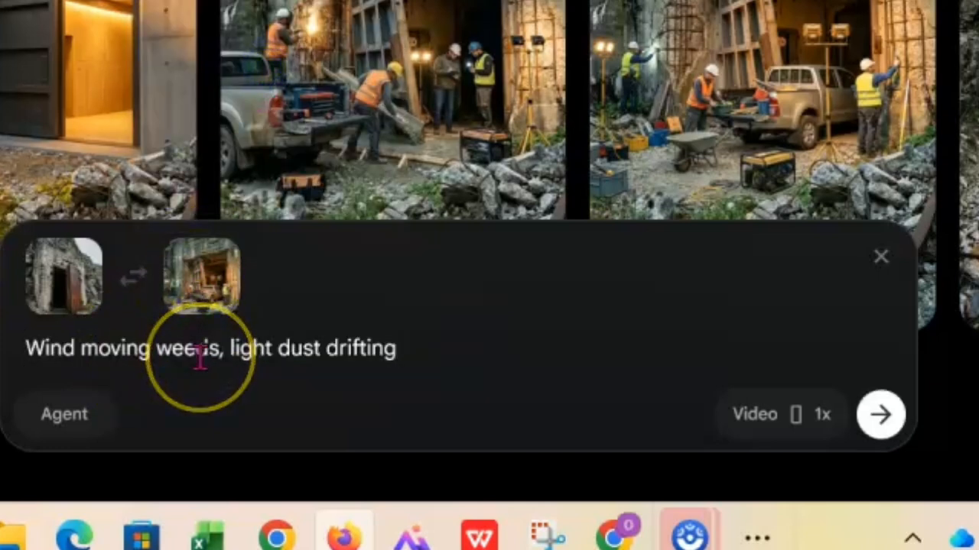
left_click(765, 419)
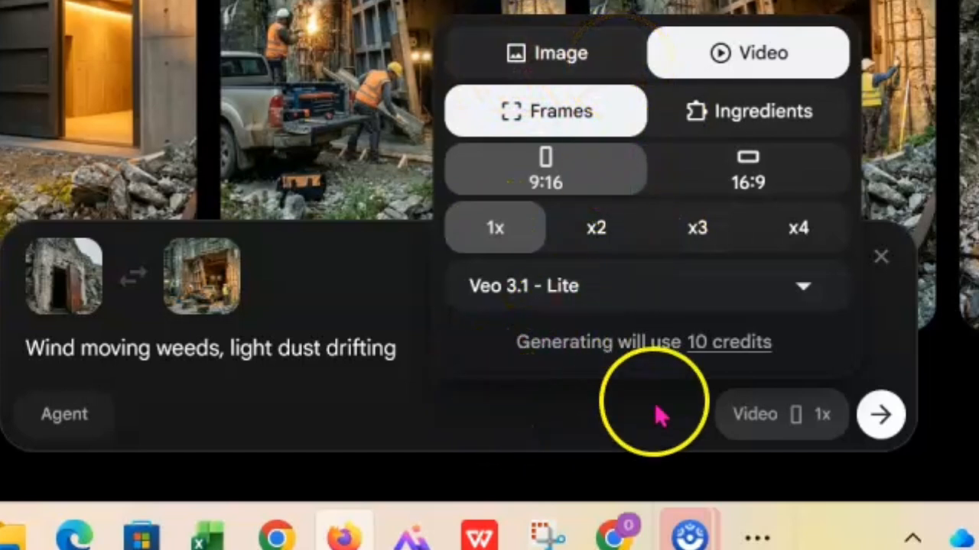
left_click(883, 416)
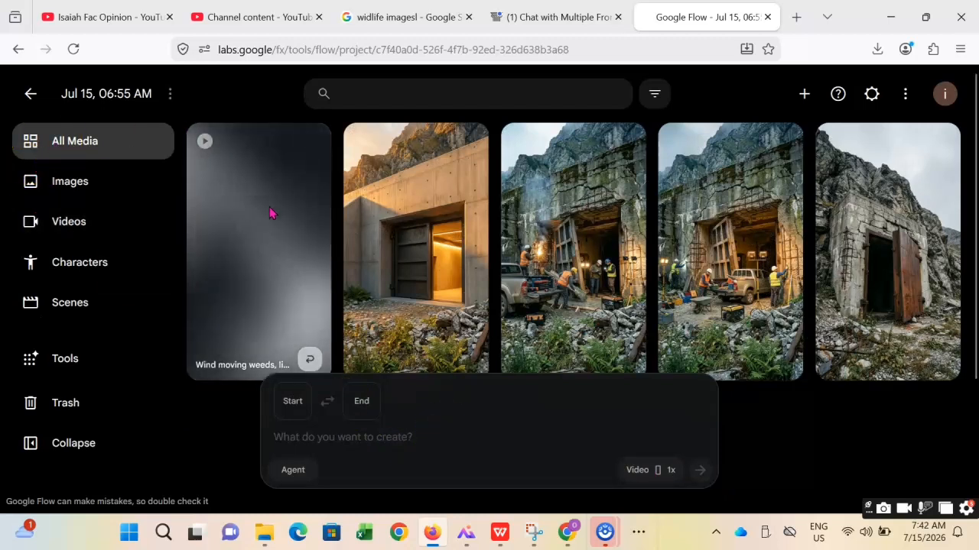
Step: Download the generated Scene 1 bunker video at 720p original size
left_click(391, 352)
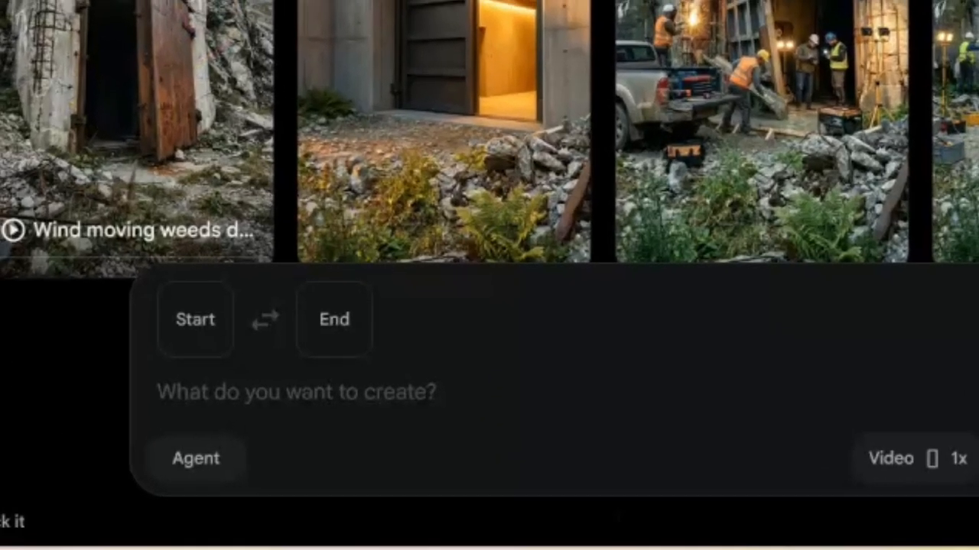
left_click(307, 144)
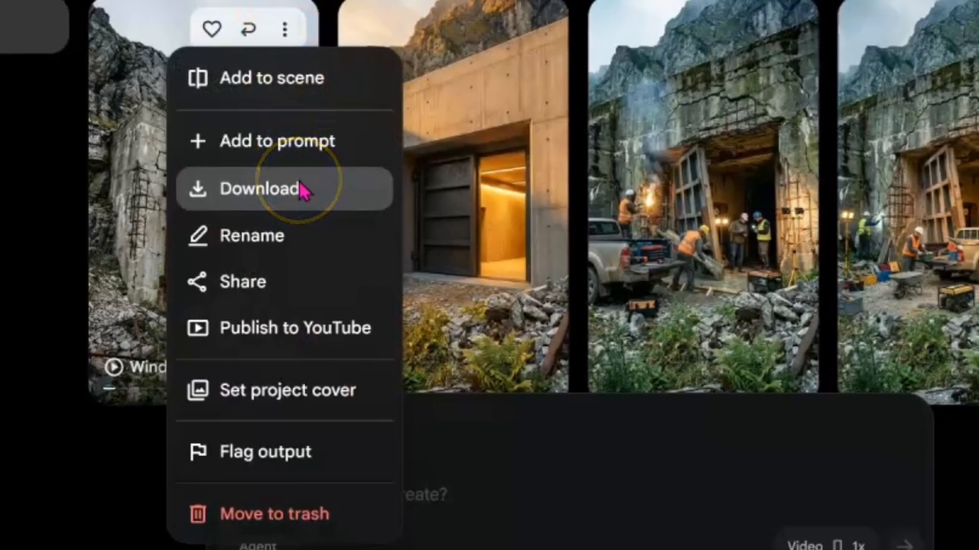
mouse_move(264, 53)
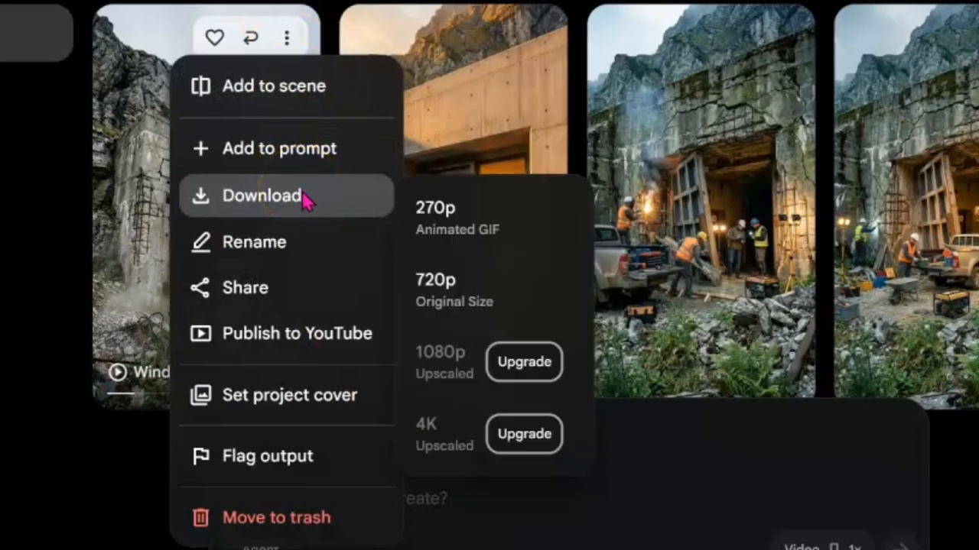
left_click(463, 300)
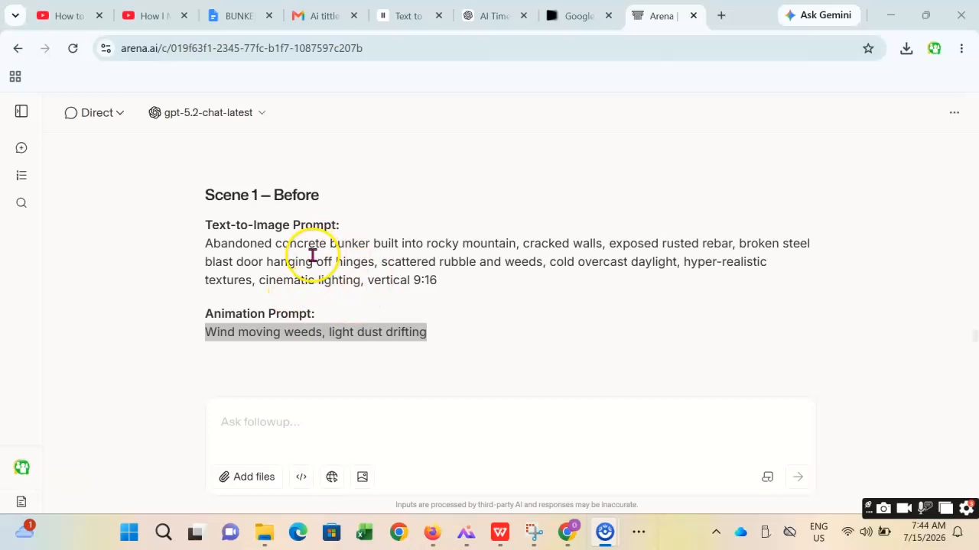
Step: Copy Scene 2 – Arrival's animation prompt "Truck door shutting, workers carrying gear" from the Arena chat
scroll(302, 260, "down", 1)
left_click(260, 258)
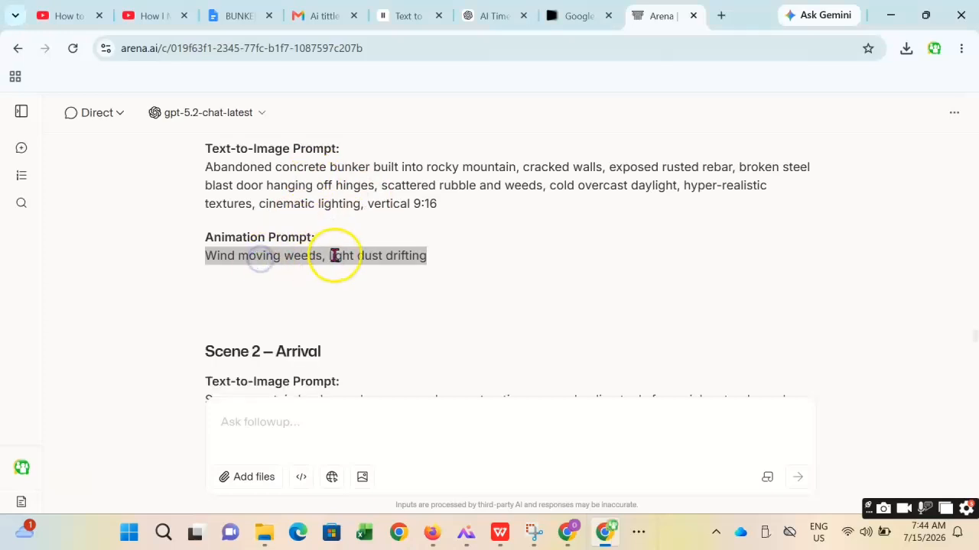
scroll(297, 255, "down", 2)
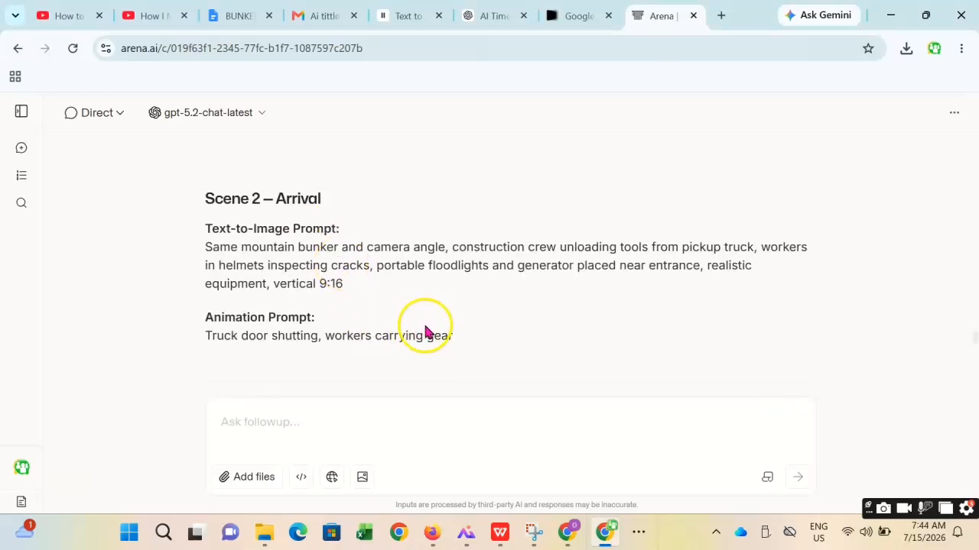
left_click_drag(466, 340, 207, 335)
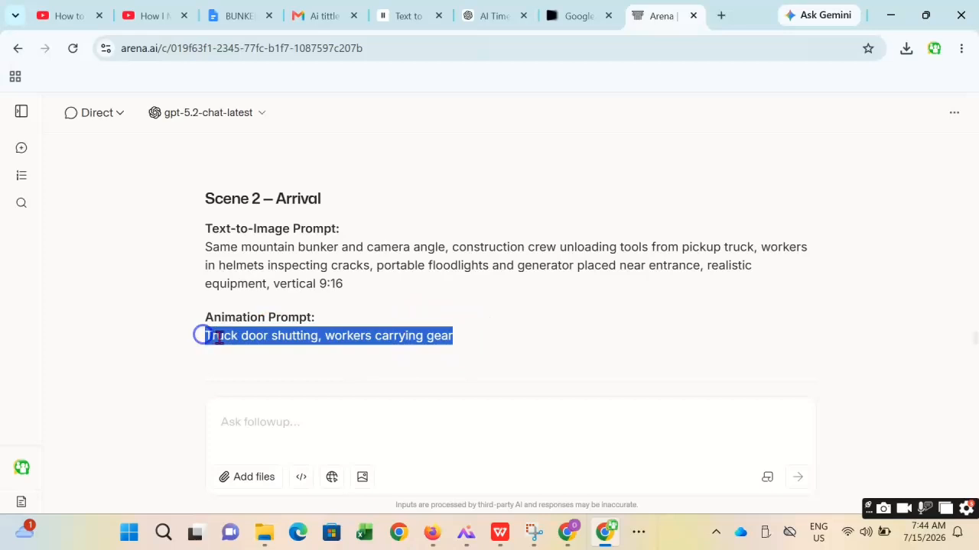
right_click(313, 337)
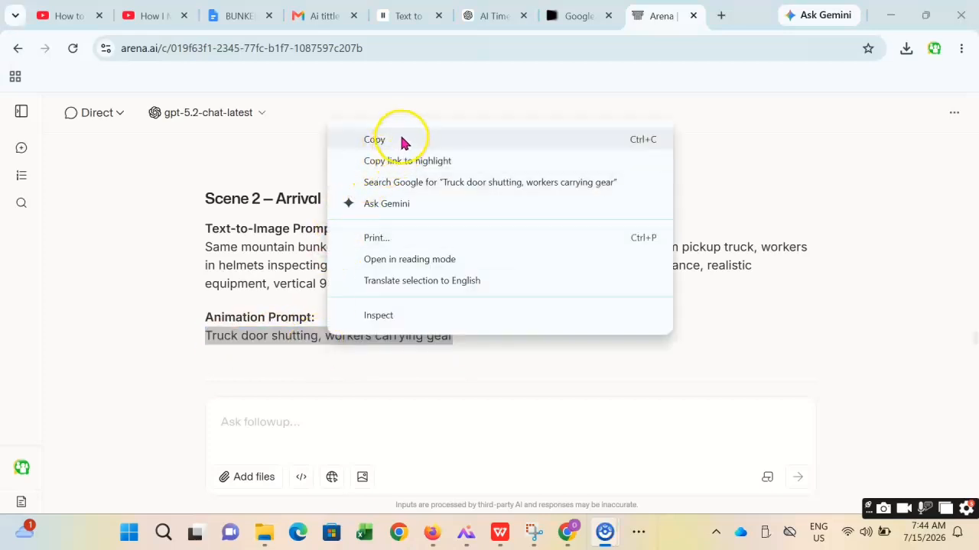
left_click(402, 143)
Step: Return to Google Flow and paste the Scene 2 animation prompt into the video prompt
mouse_move(430, 528)
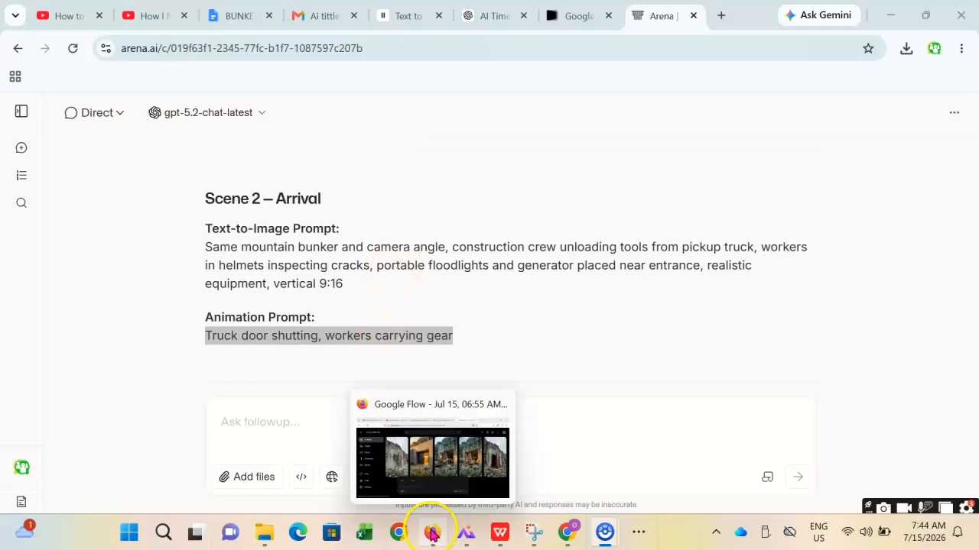
left_click(429, 453)
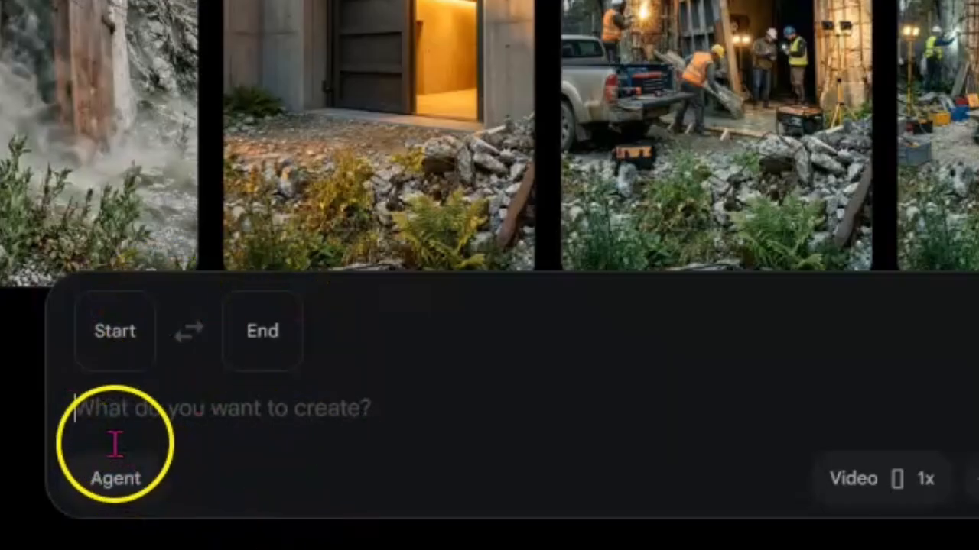
right_click(116, 403)
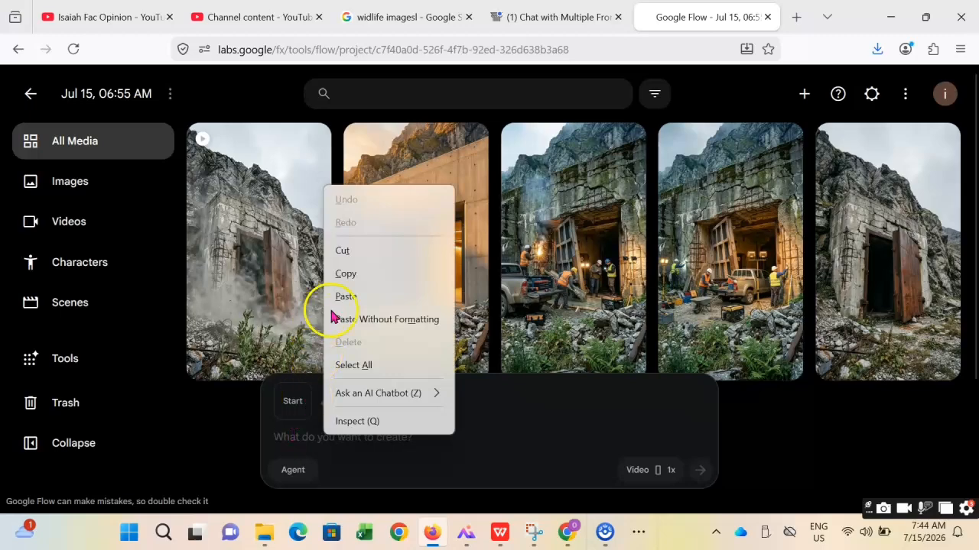
left_click(249, 109)
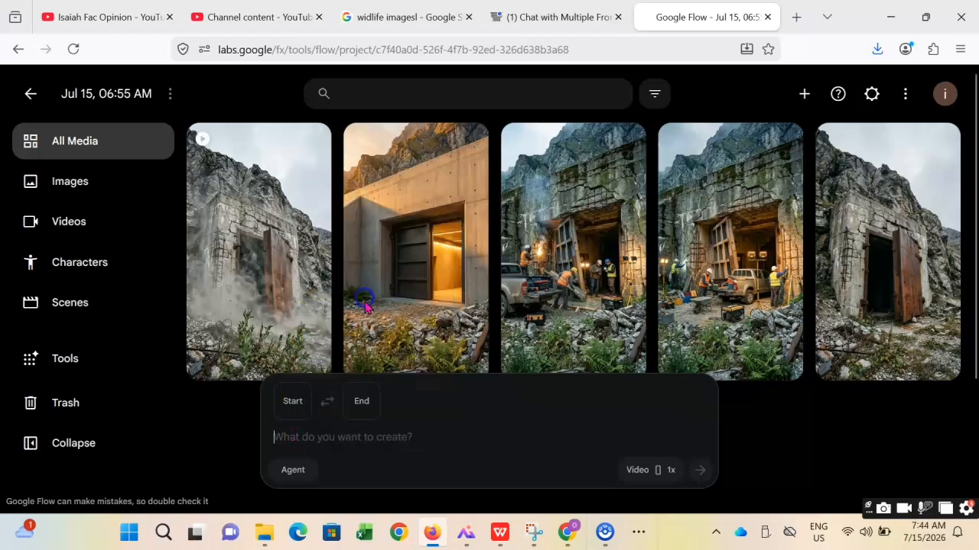
Step: Set the construction crew unloading image as start frame and the workers welding image as end frame, and generate the Scene 2 video
left_click(293, 411)
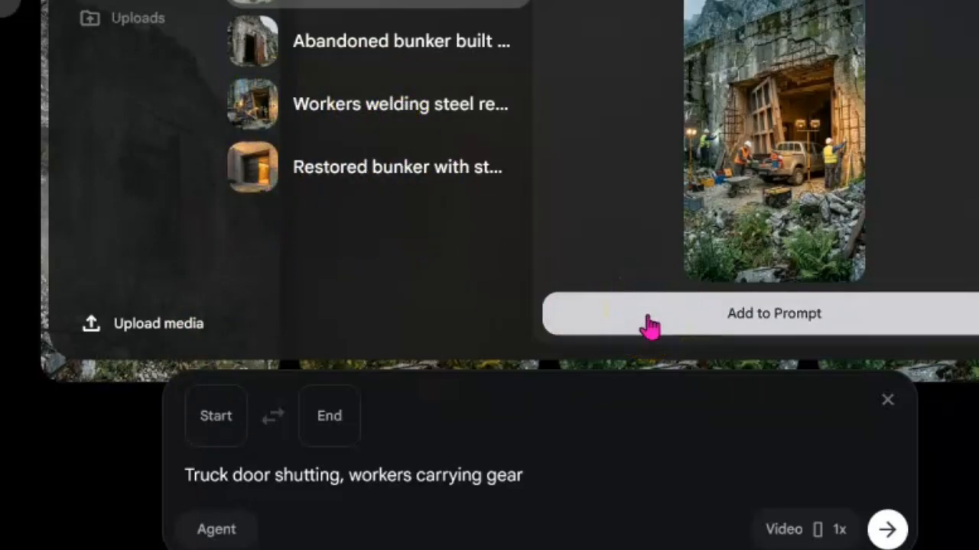
left_click(648, 318)
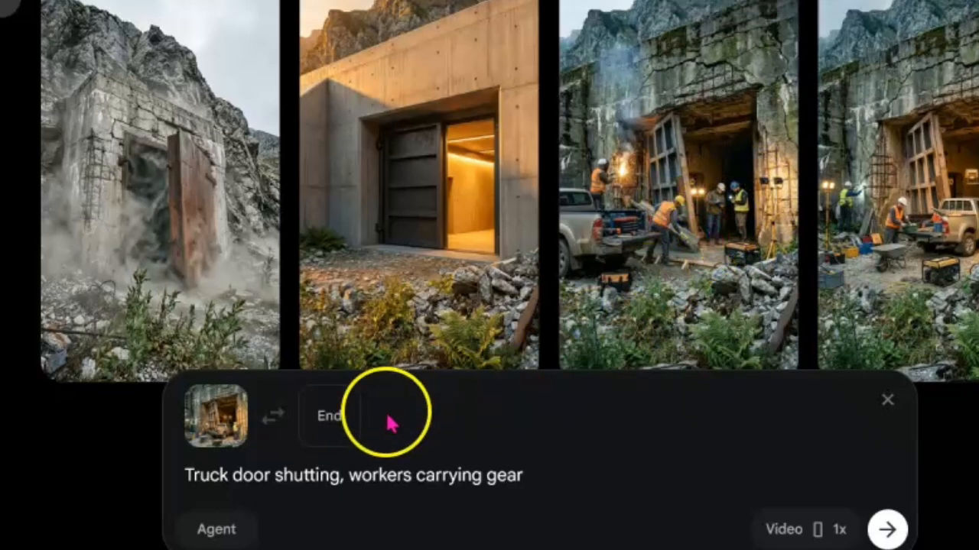
left_click(334, 417)
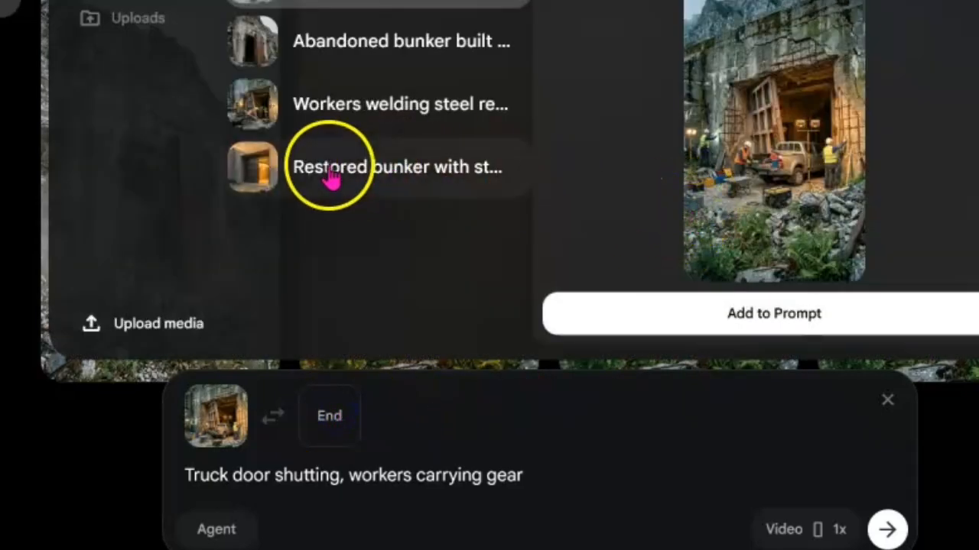
left_click(367, 106)
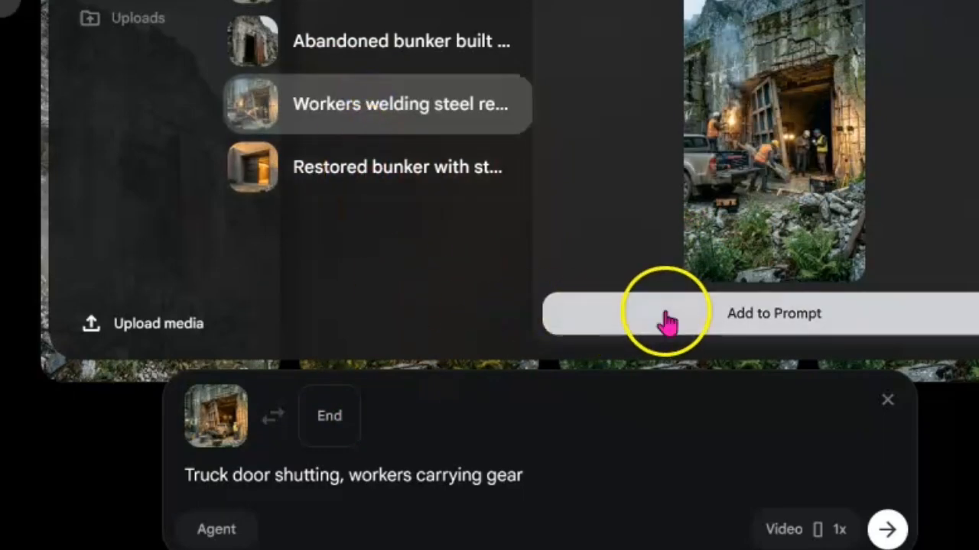
left_click(677, 316)
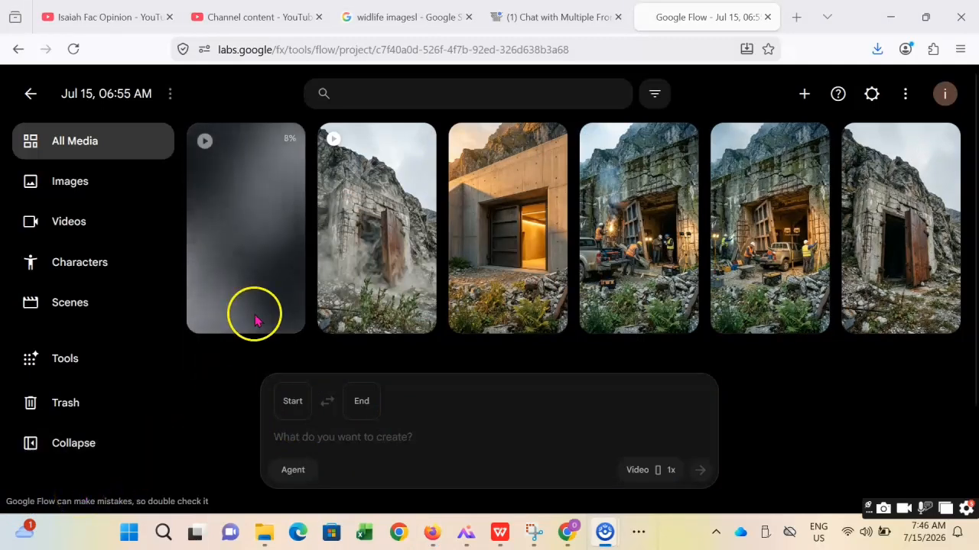
Step: Download the generated Scene 2 video of the truck and workers at 720p original size
mouse_move(267, 280)
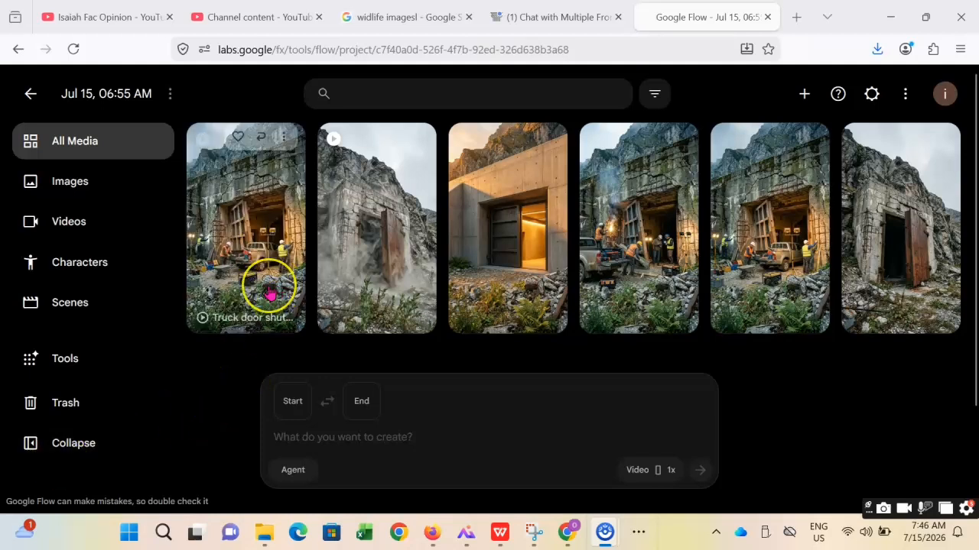
left_click(287, 147)
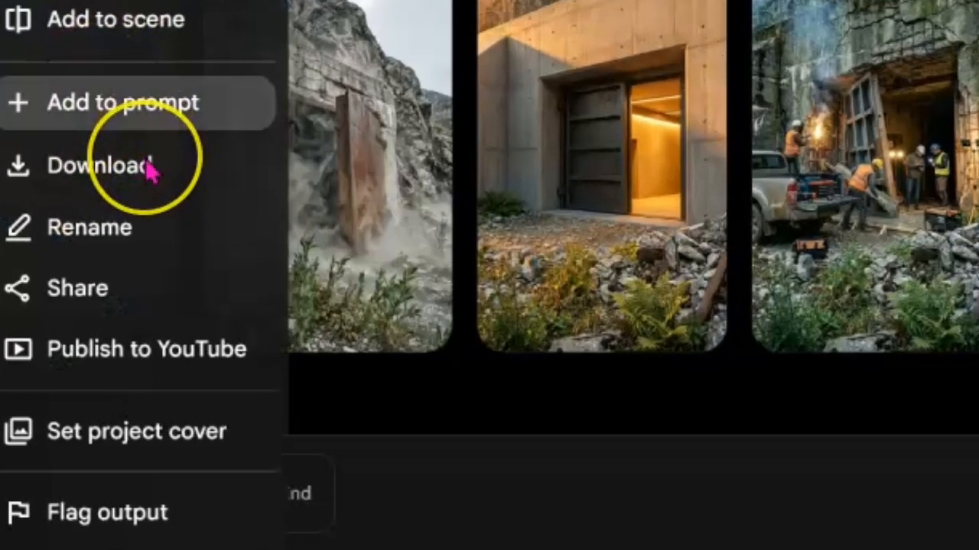
mouse_move(148, 166)
left_click(386, 317)
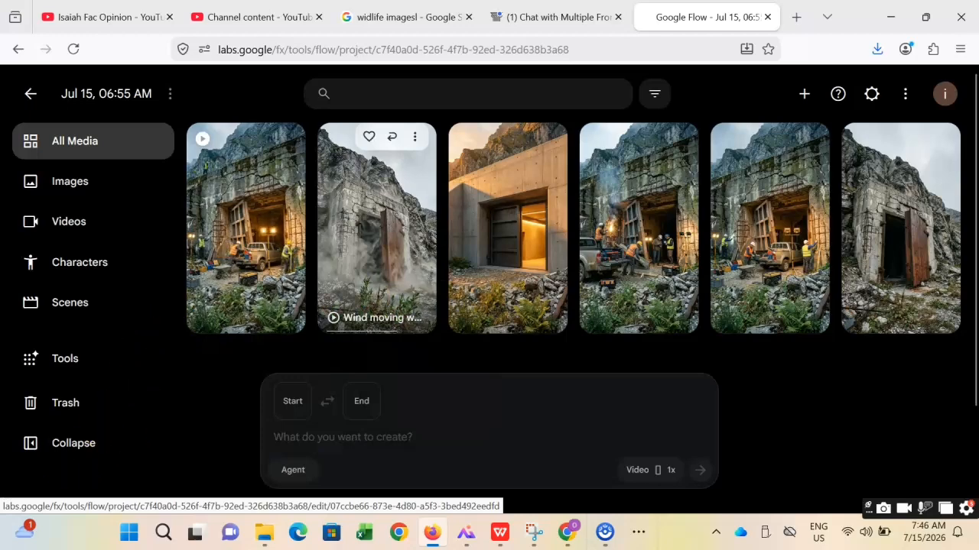
left_click(284, 144)
mouse_move(308, 248)
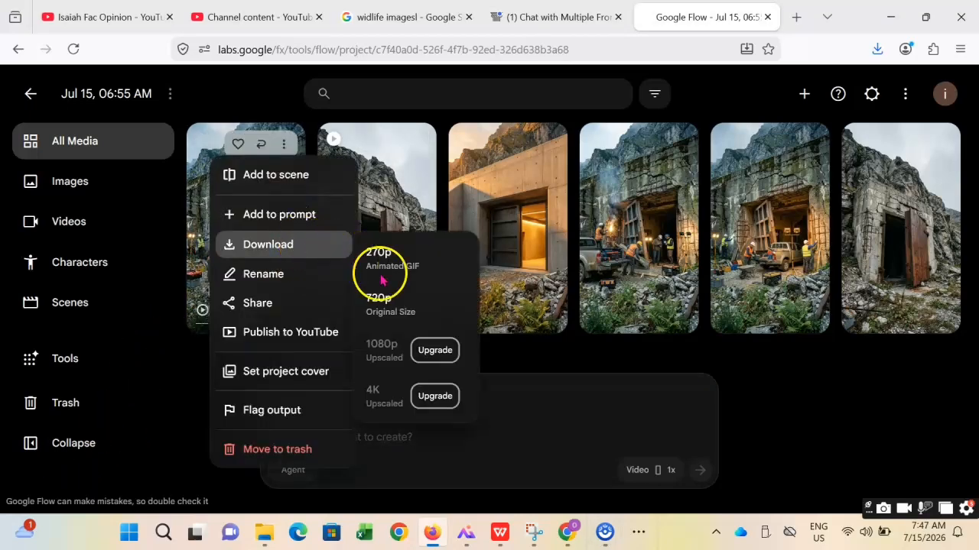
left_click(386, 300)
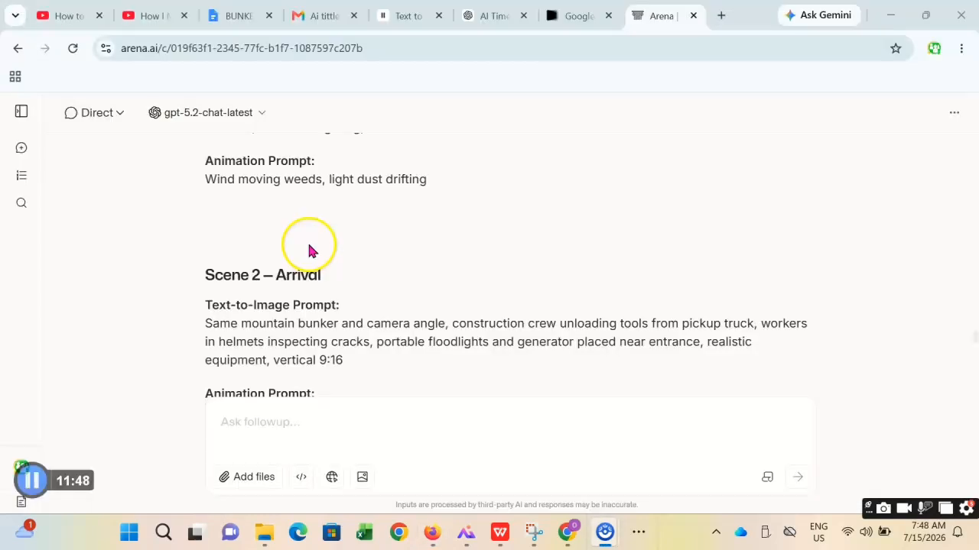
Step: Copy Scene 3 – Work in Progress's animation prompt "Welding sparks flying, concrete being smoothed" from the Arena chat
scroll(308, 241, "down", 1)
left_click(309, 239)
left_click(384, 258)
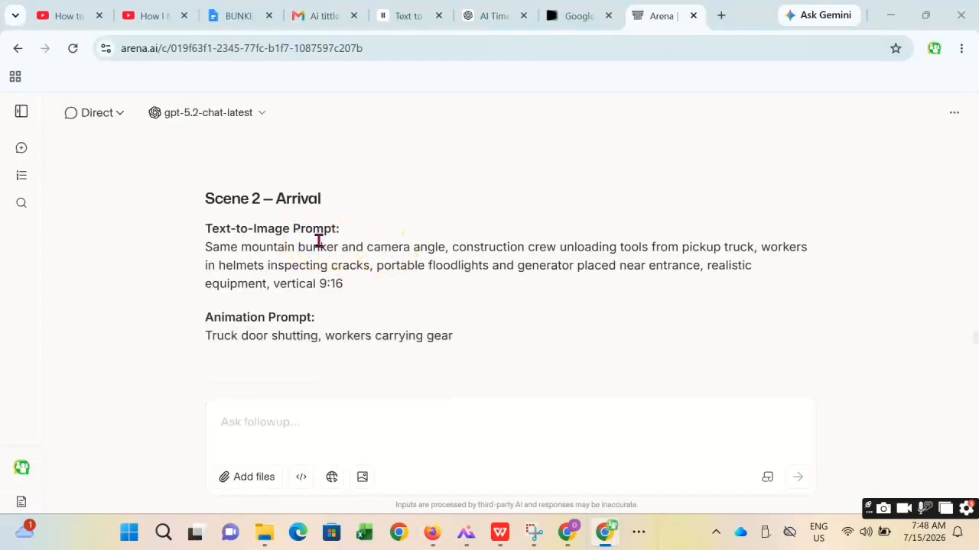
scroll(319, 241, "down", 1)
left_click(276, 250)
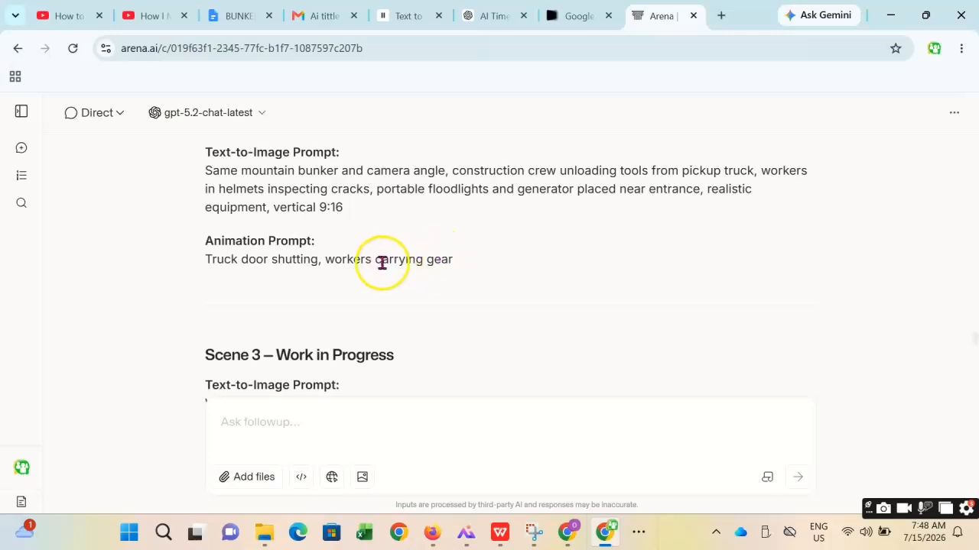
scroll(333, 247, "down", 2)
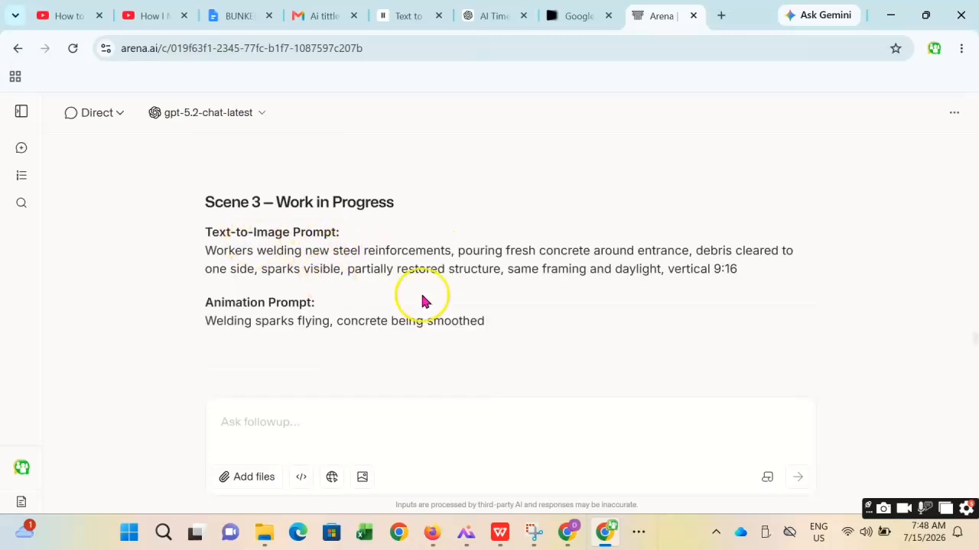
left_click_drag(499, 320, 206, 320)
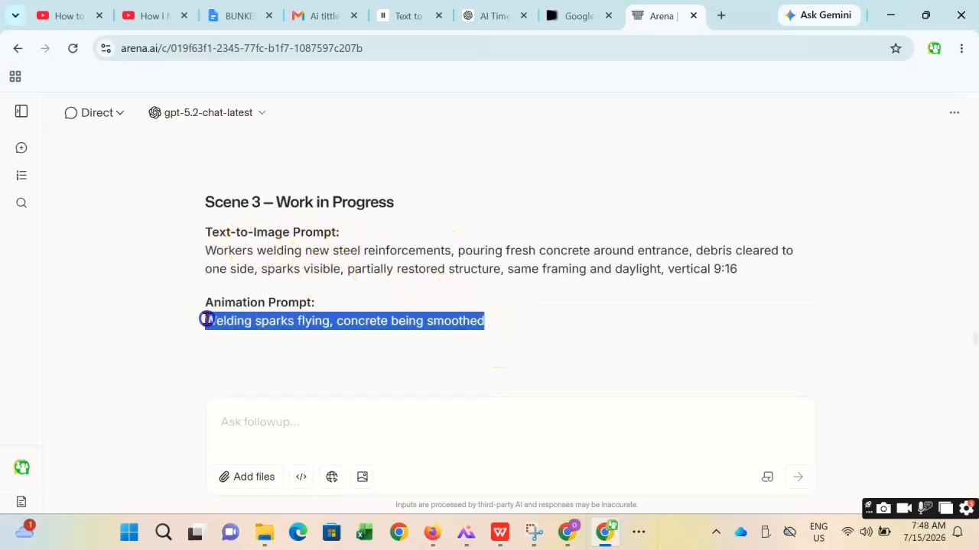
right_click(234, 321)
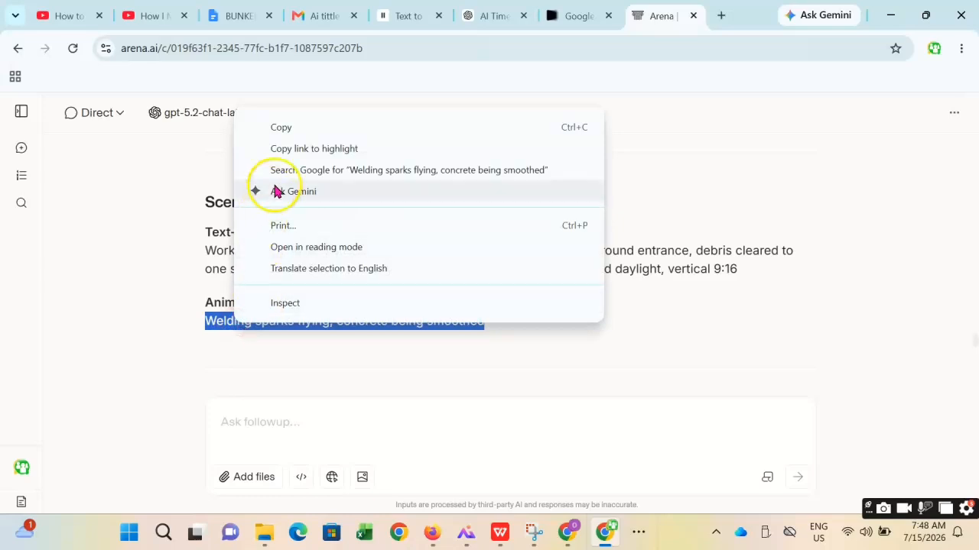
left_click(322, 129)
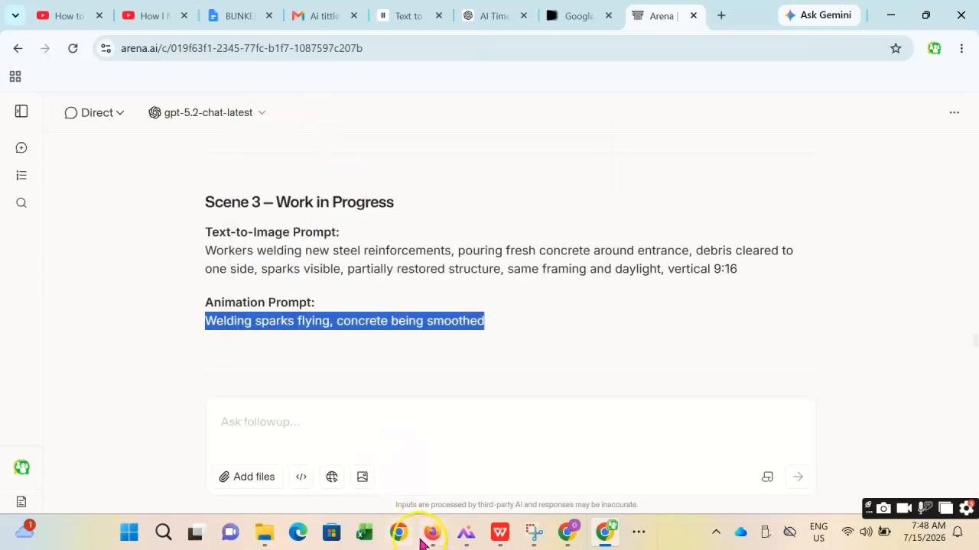
Step: Switch to Google Flow and paste the Scene 3 animation prompt into the video prompt
mouse_move(433, 535)
left_click(433, 482)
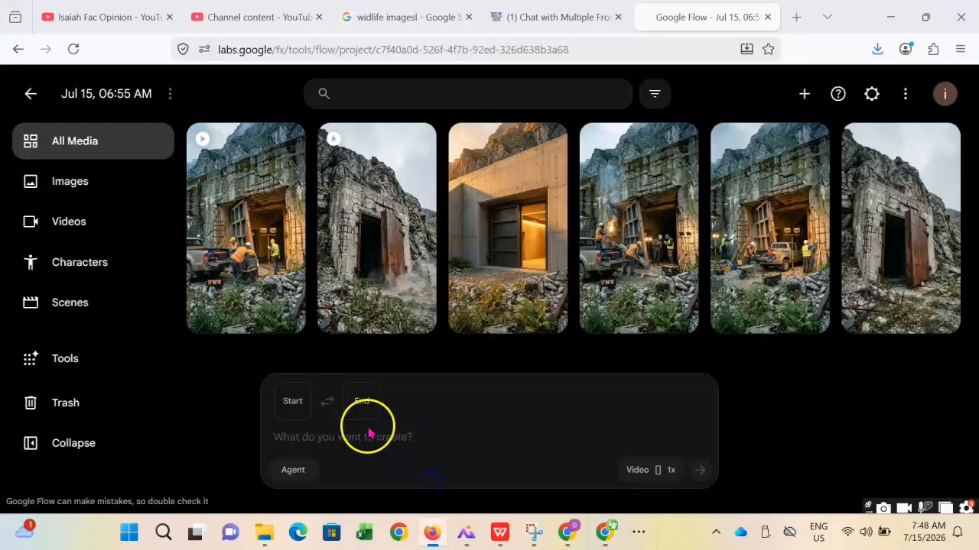
right_click(382, 437)
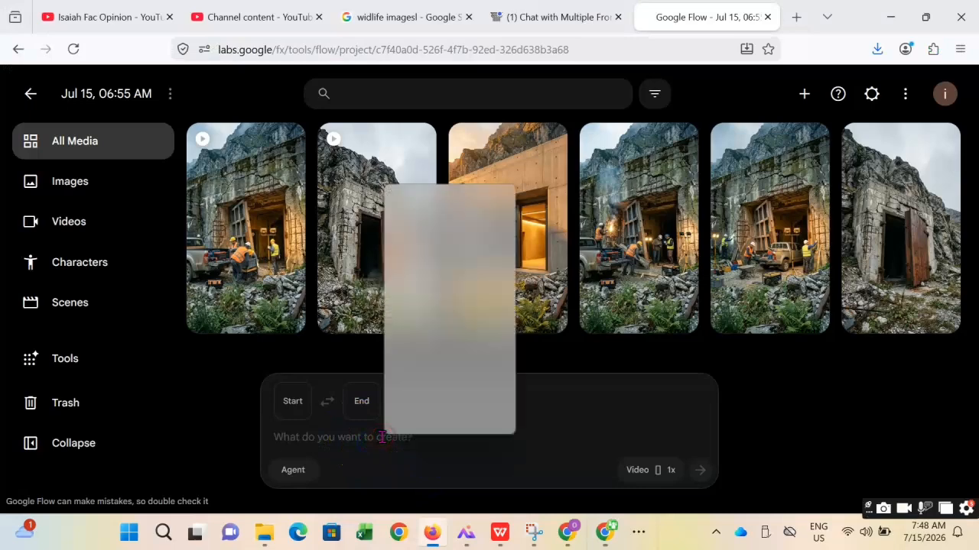
left_click(413, 293)
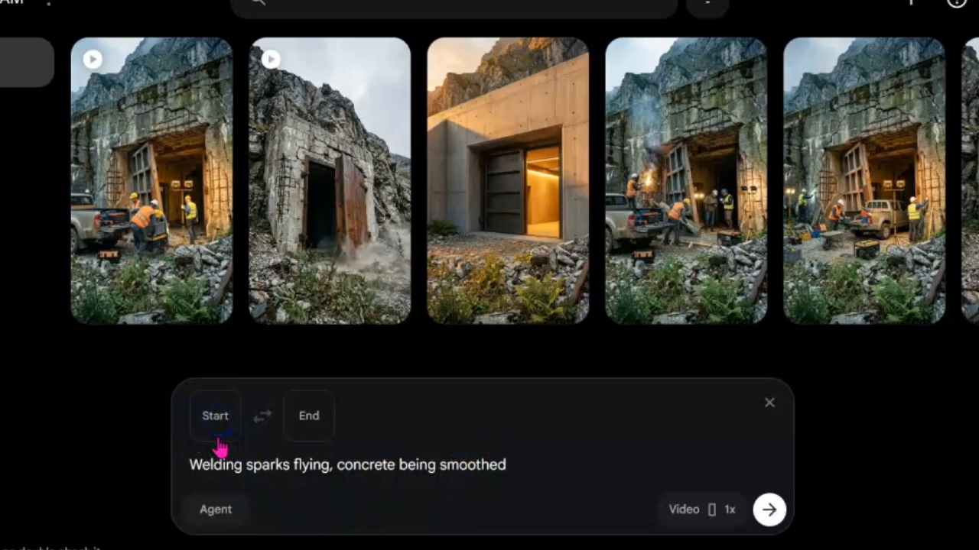
Step: Set the workers welding image as start frame and the restored bunker image as end frame, and generate the Scene 3 video
left_click(217, 441)
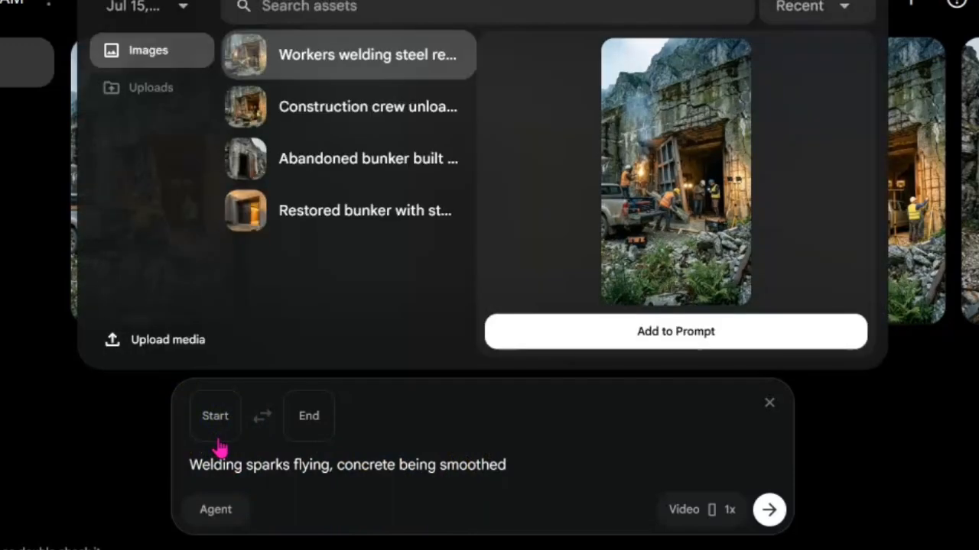
left_click(542, 344)
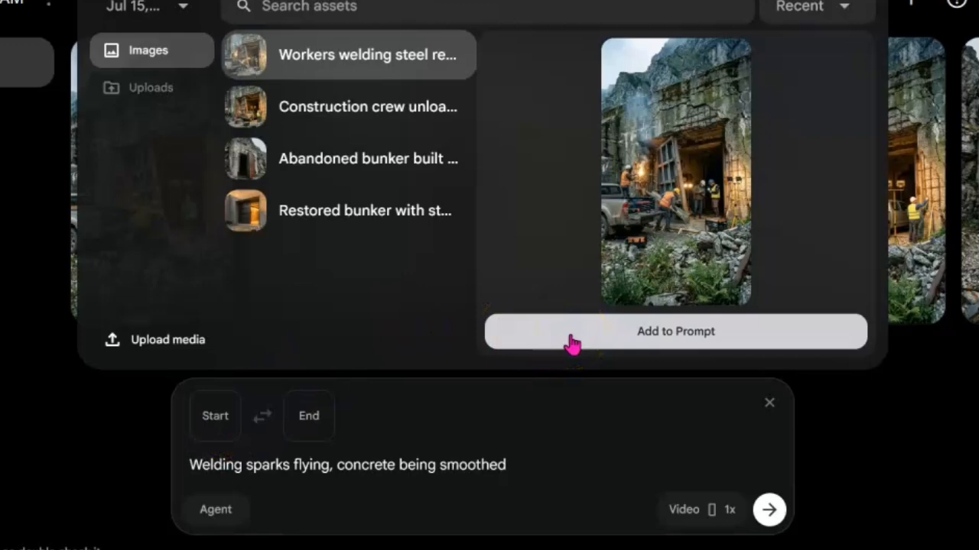
left_click(572, 341)
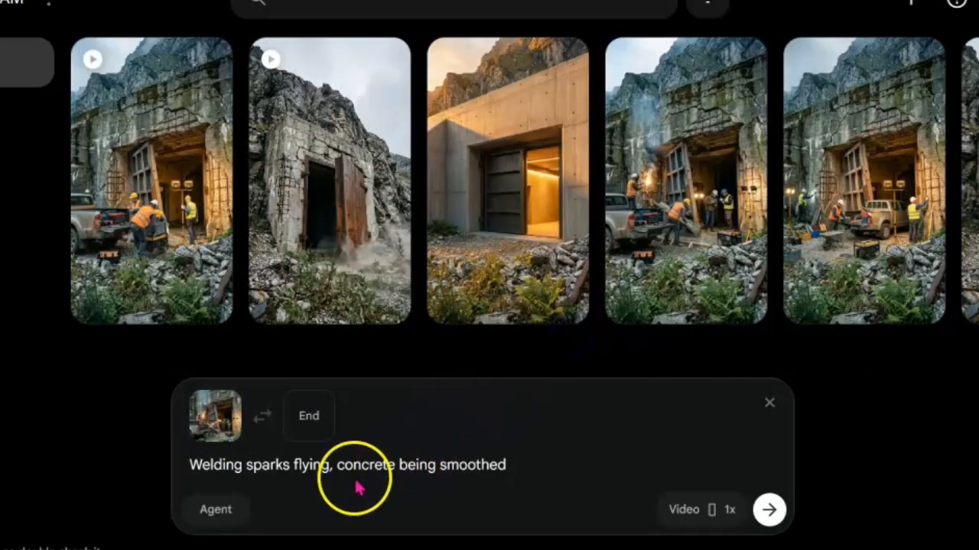
left_click(315, 419)
left_click(338, 224)
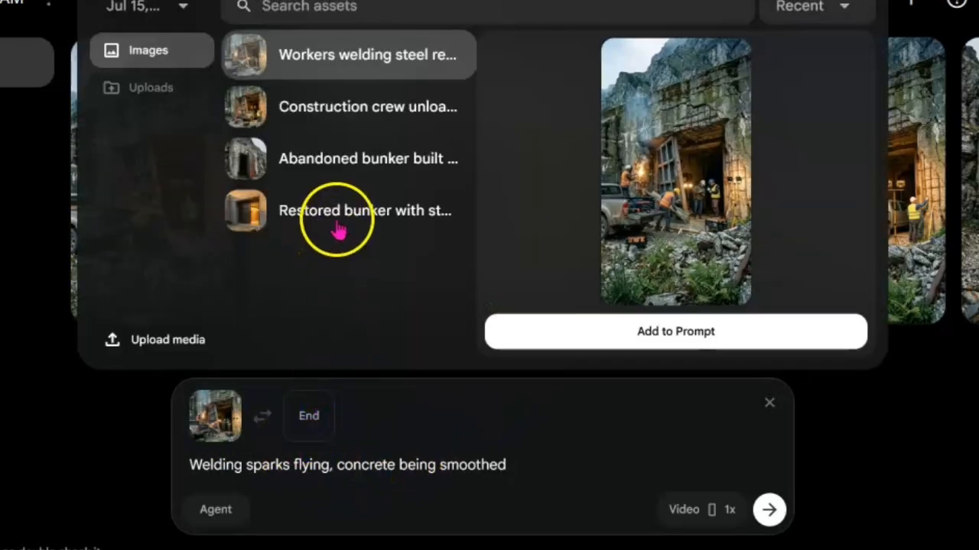
left_click(544, 326)
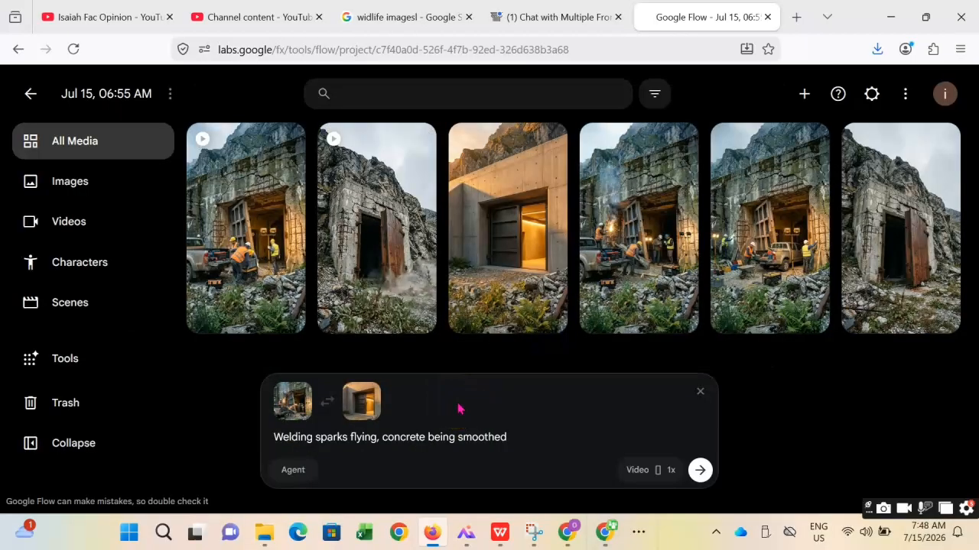
left_click(701, 470)
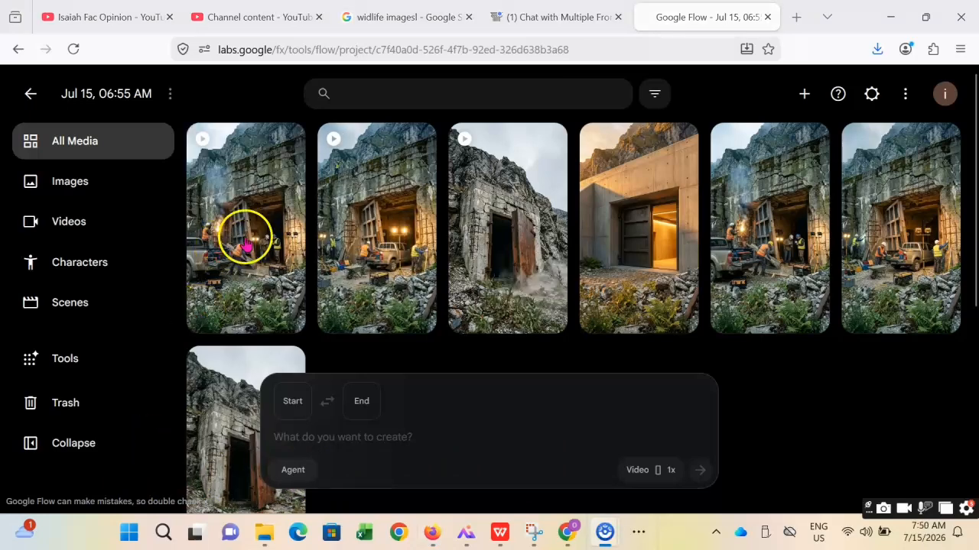
Step: Download the generated Scene 3 welding video at 720p original size
mouse_move(246, 243)
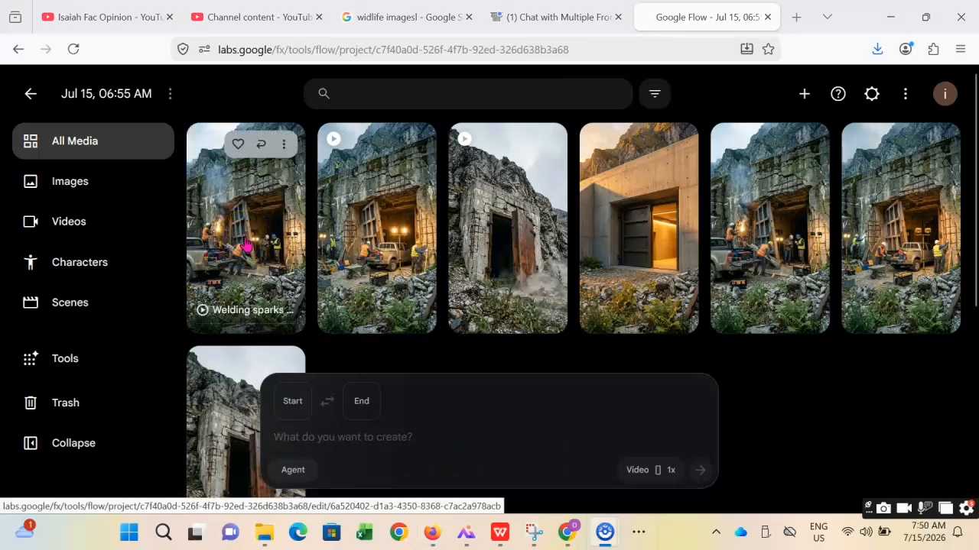
left_click(285, 146)
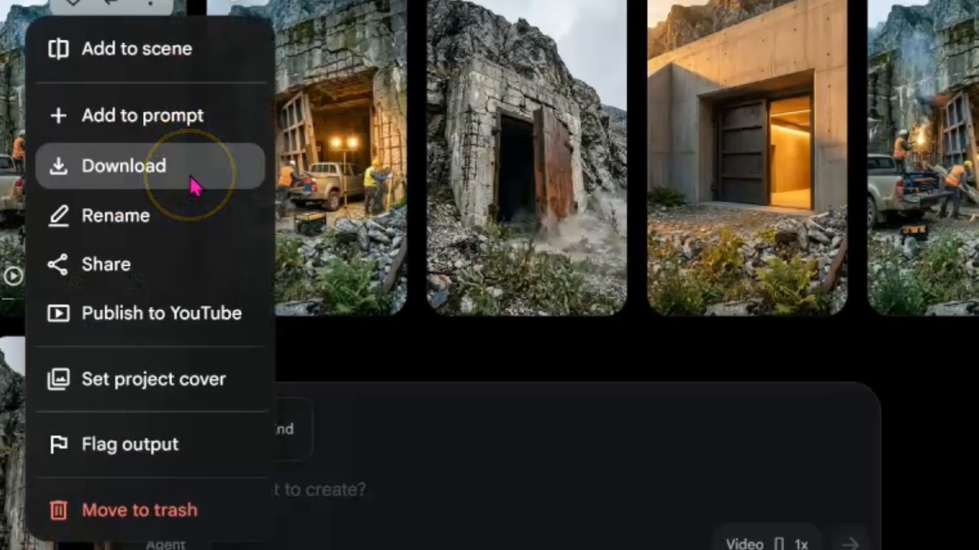
left_click(306, 247)
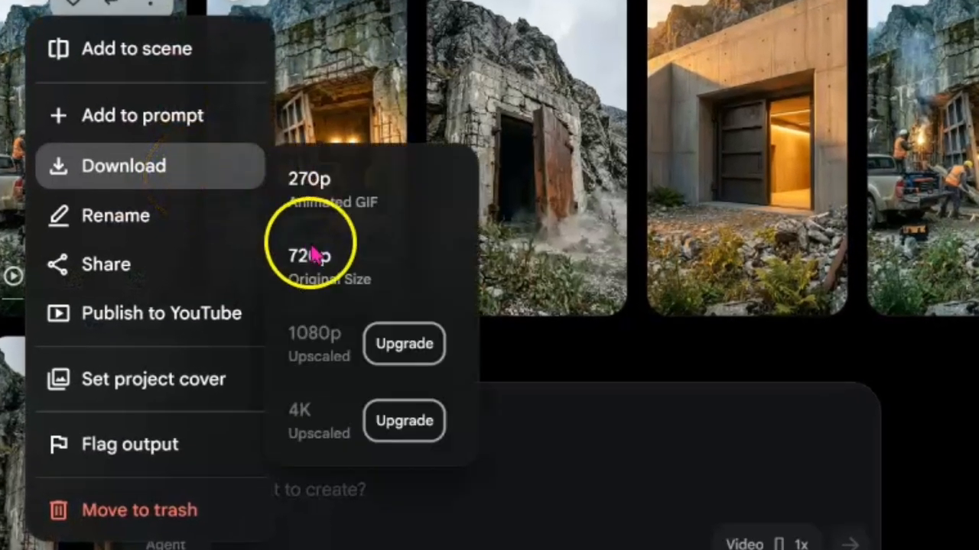
left_click(339, 268)
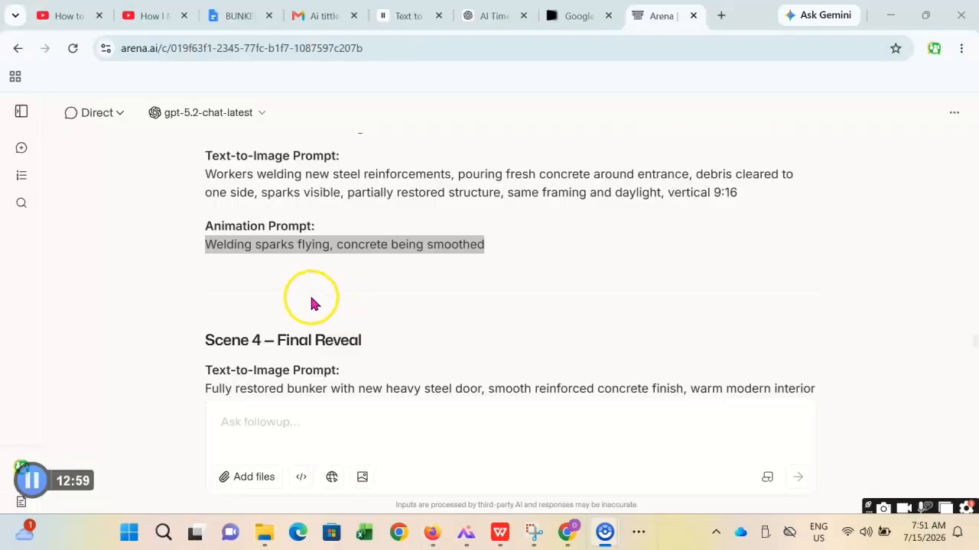
Step: Copy Scene 4 – Final Reveal's animation prompt "Slow cinematic push-in, warm interior light glow" from the Arena chat
scroll(355, 289, "down", 2)
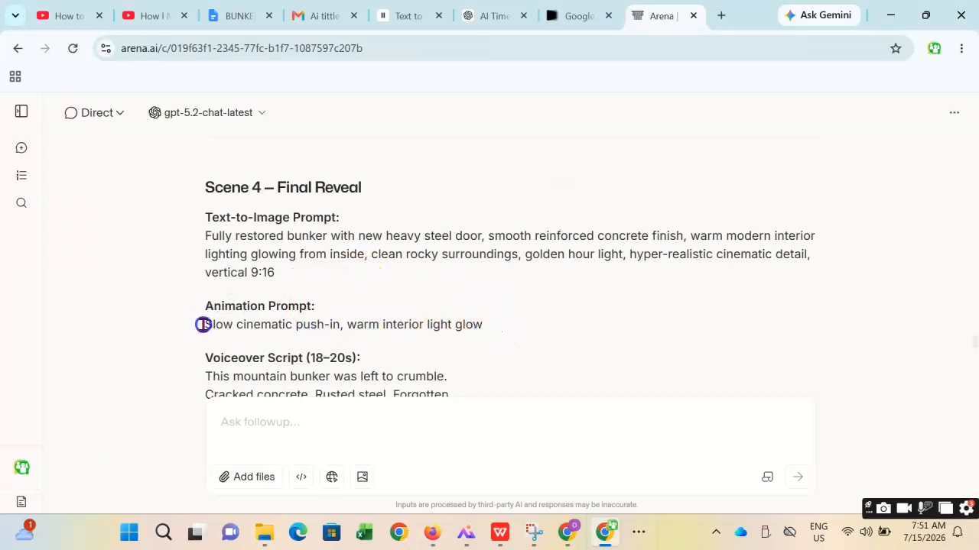
left_click_drag(484, 324, 229, 324)
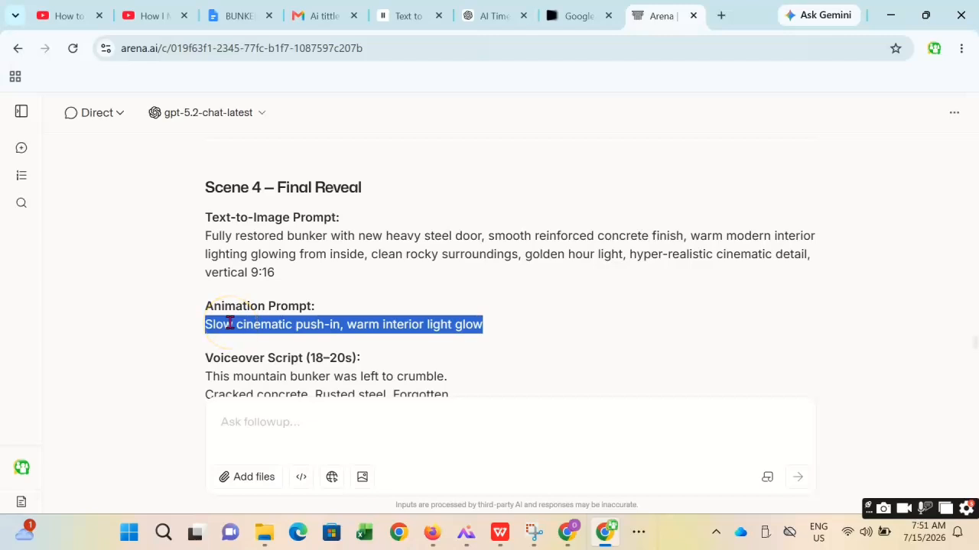
right_click(292, 327)
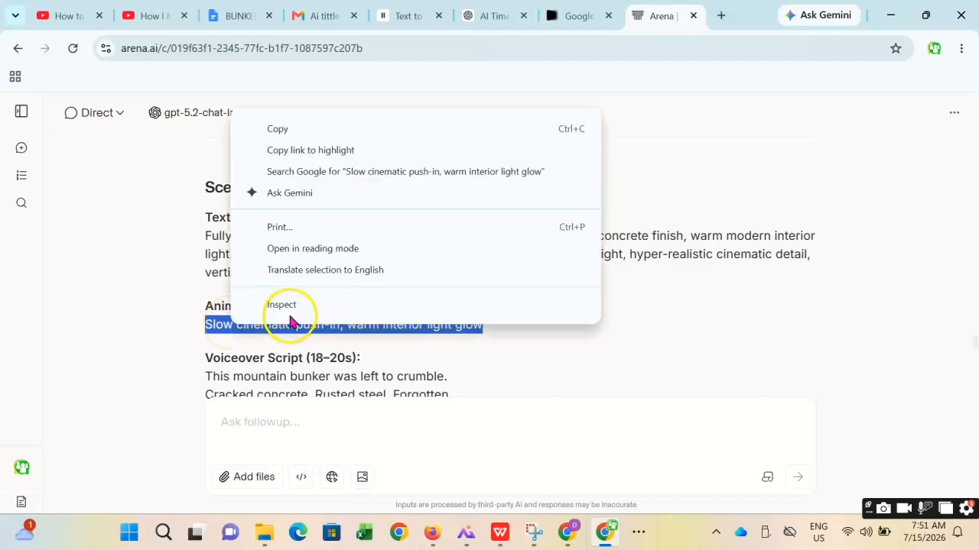
left_click(353, 130)
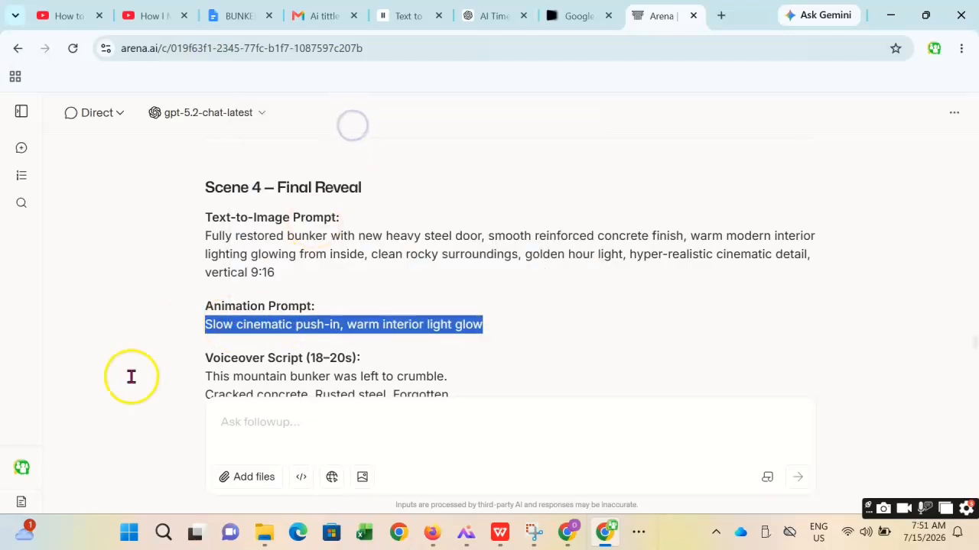
Step: Switch to Google Flow and paste the Scene 4 animation prompt "Slow cinematic push-in, warm interior light glow" into the video prompt
left_click(433, 534)
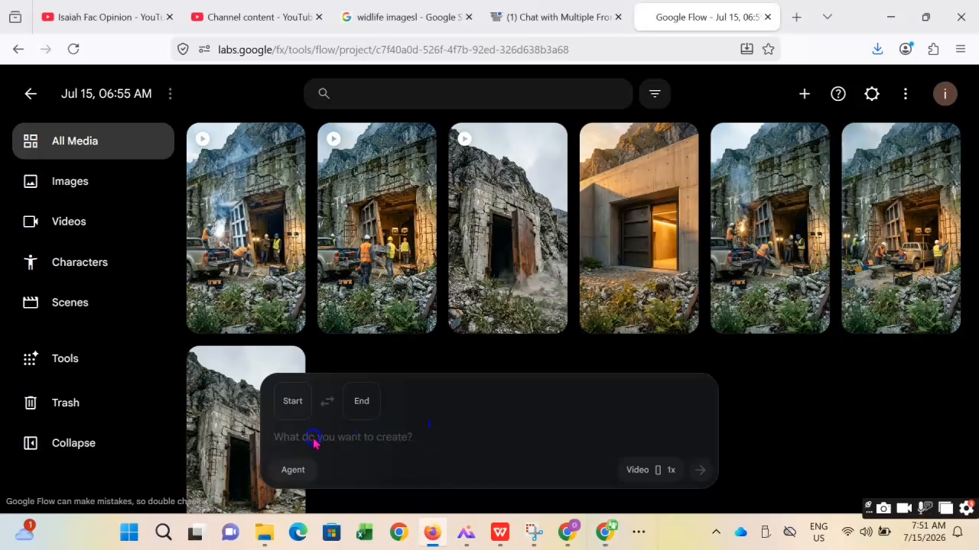
right_click(341, 437)
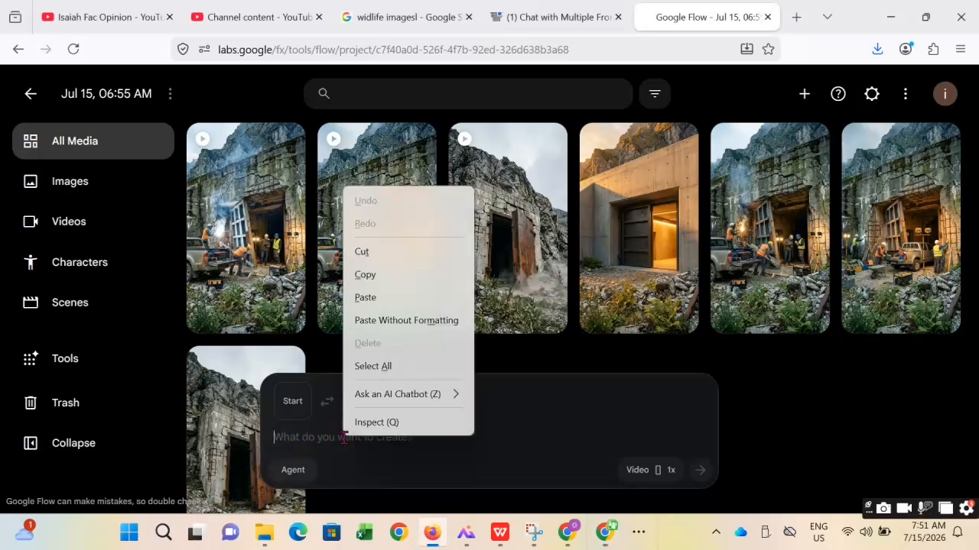
left_click(393, 299)
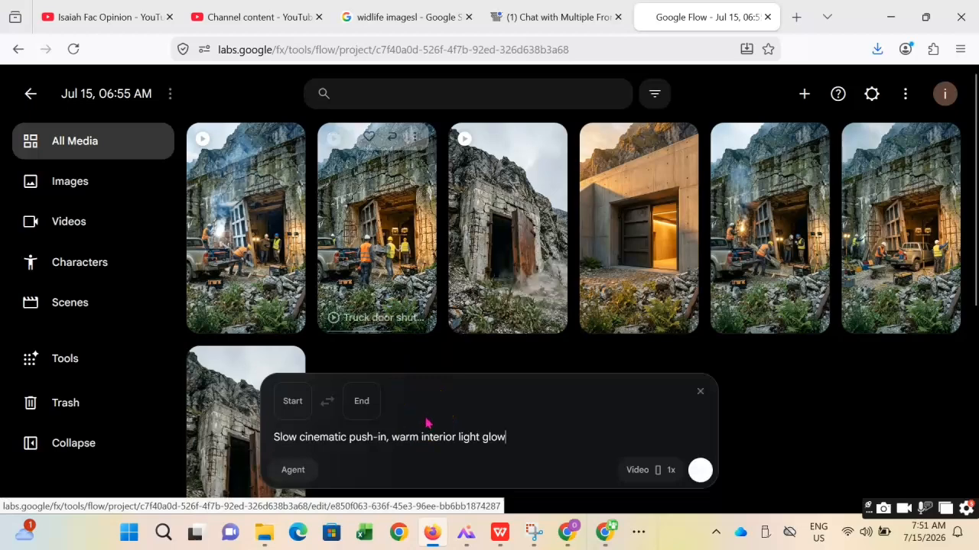
Step: Set the restored bunker image as the start frame, with no end frame, and generate the Scene 4 video
left_click(295, 402)
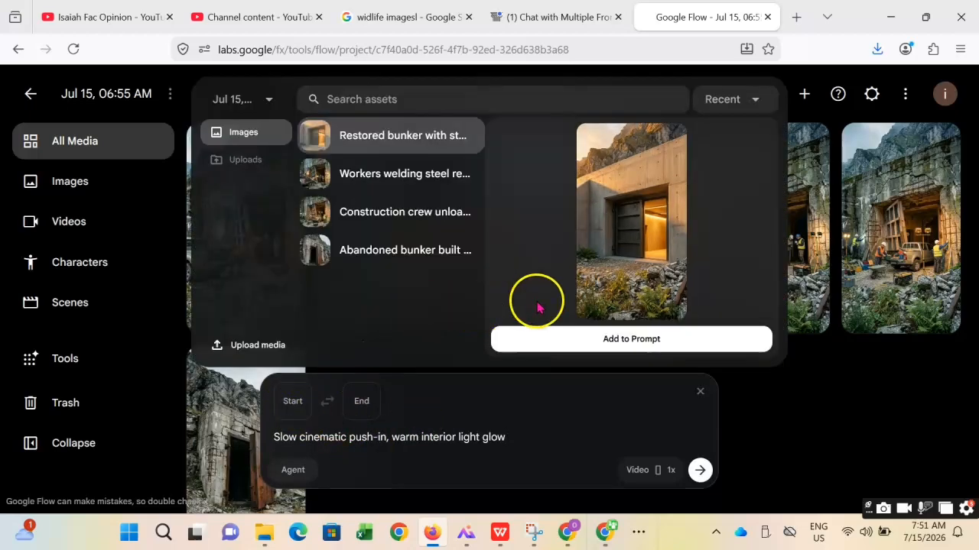
left_click(566, 335)
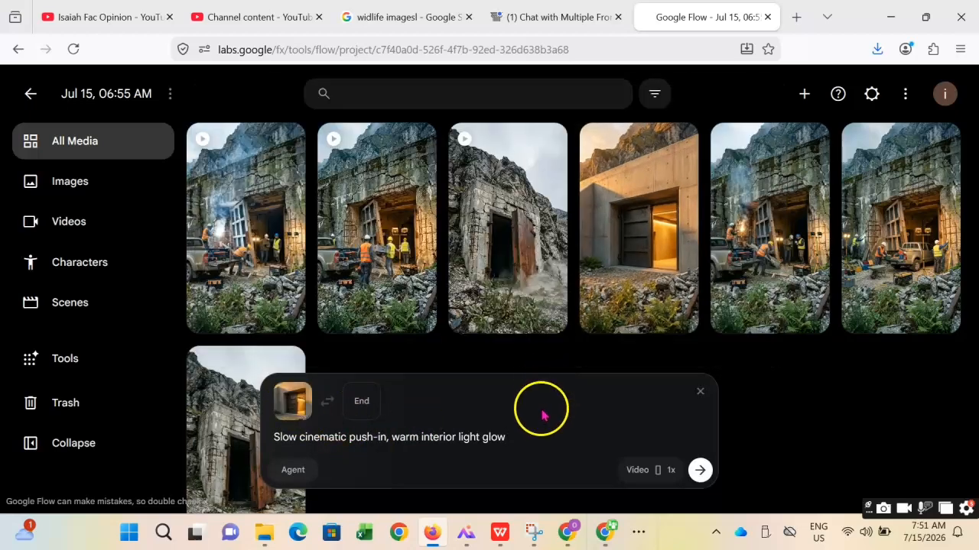
left_click(700, 470)
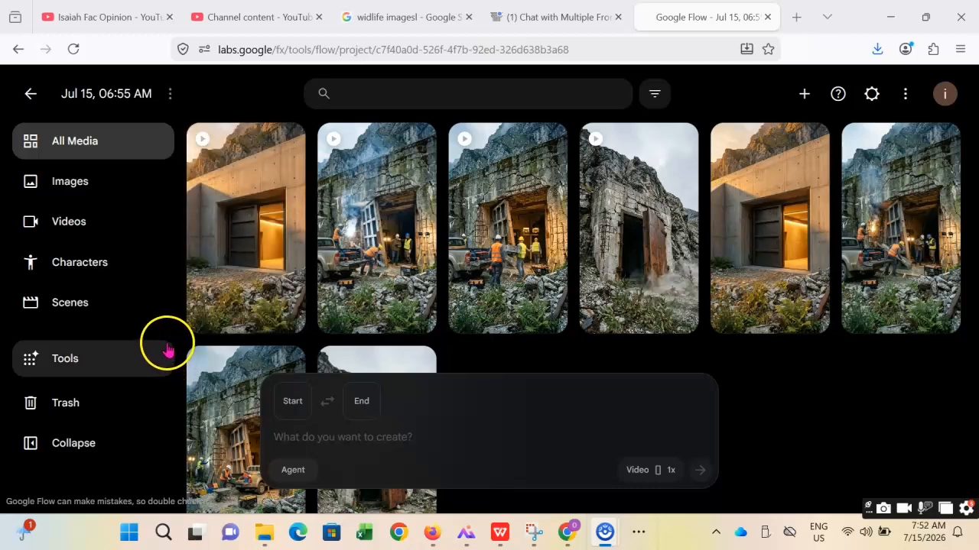
Step: Download the generated Scene 4 restored bunker video at 720p original size
mouse_move(252, 211)
left_click(284, 143)
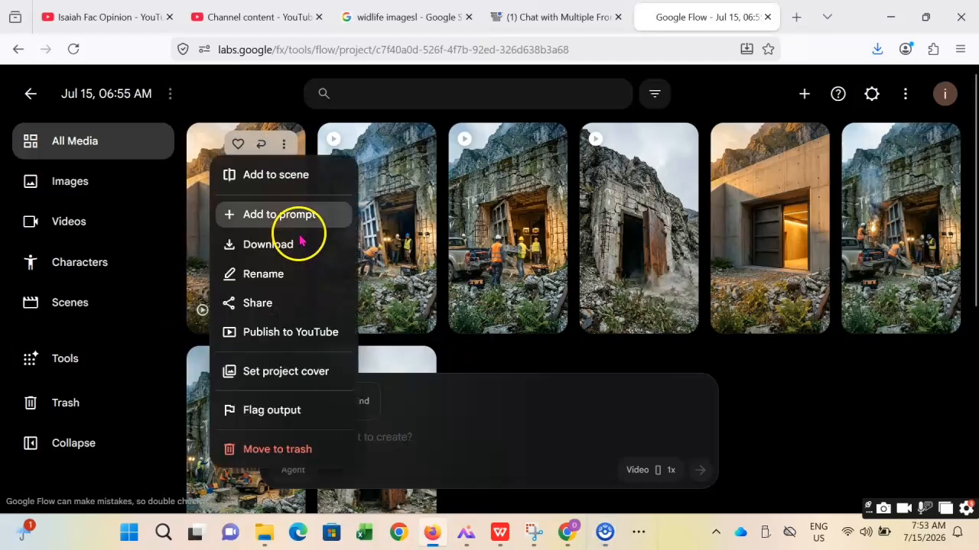
left_click(304, 248)
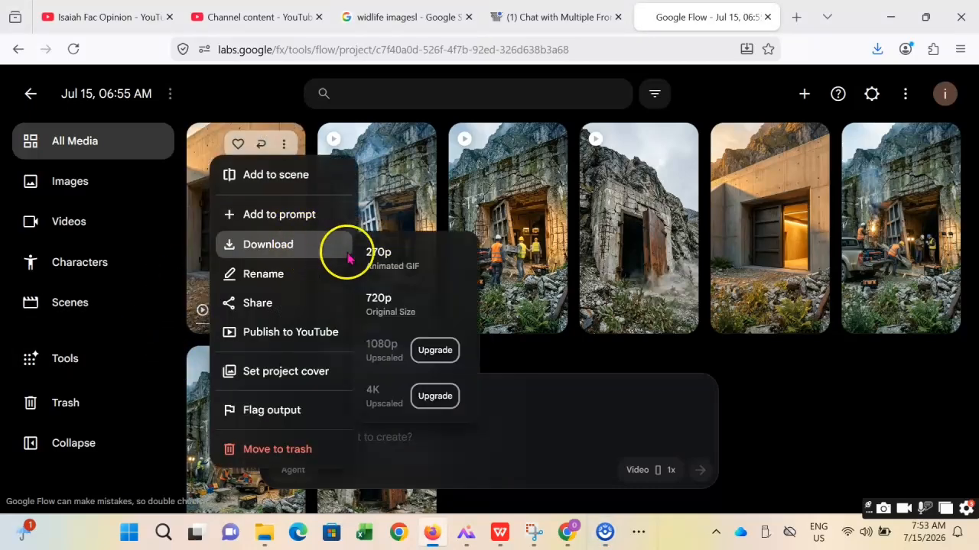
left_click(391, 306)
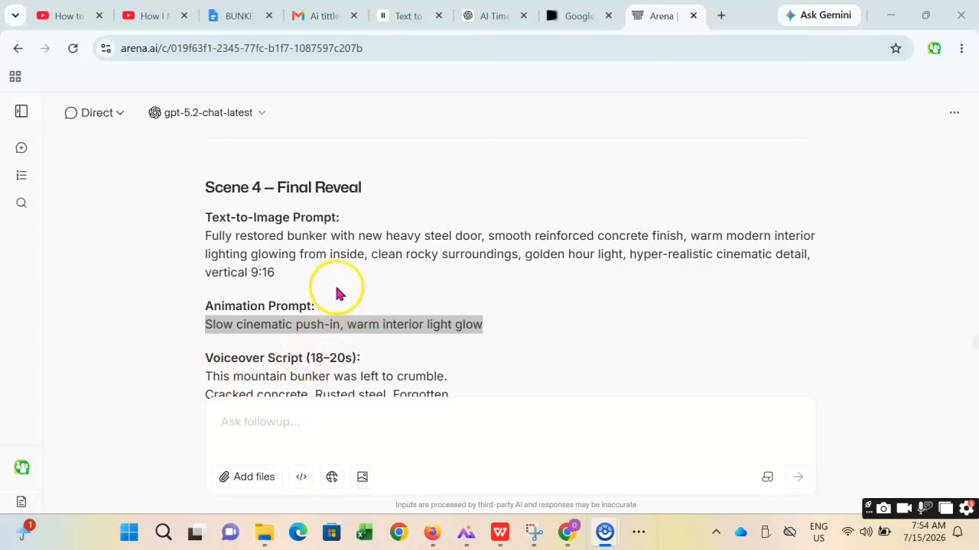
Step: Review the Idea 1 scene prompts in the Arena chat, from the concept heading to the Voiceover Script (18–20s) section under Scene 4
scroll(356, 288, "down", 2)
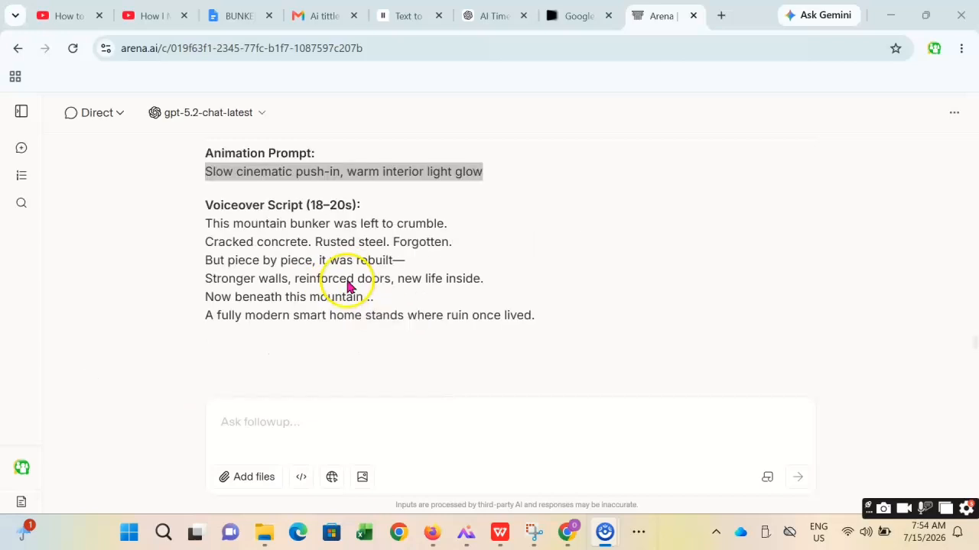
scroll(334, 284, "up", 4)
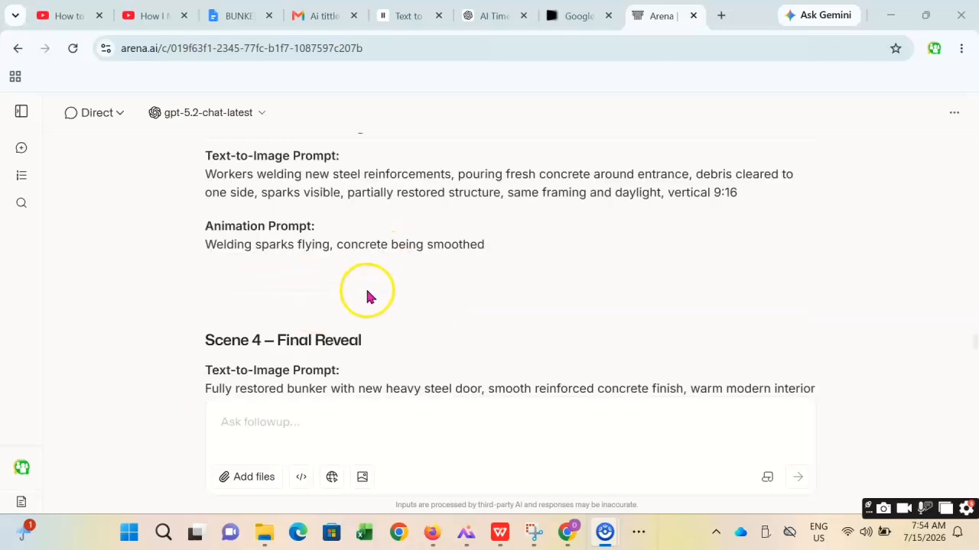
scroll(366, 294, "up", 3)
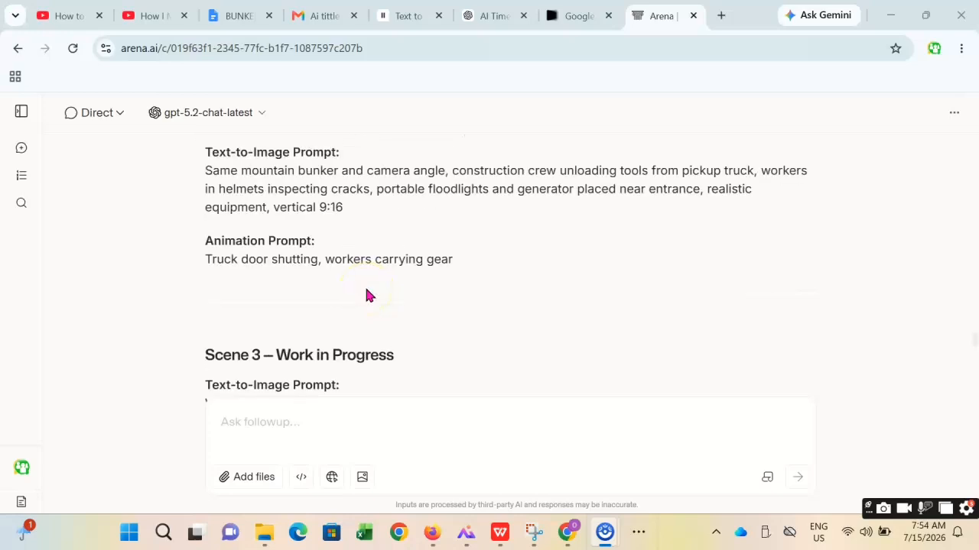
scroll(365, 295, "up", 3)
scroll(365, 296, "up", 6)
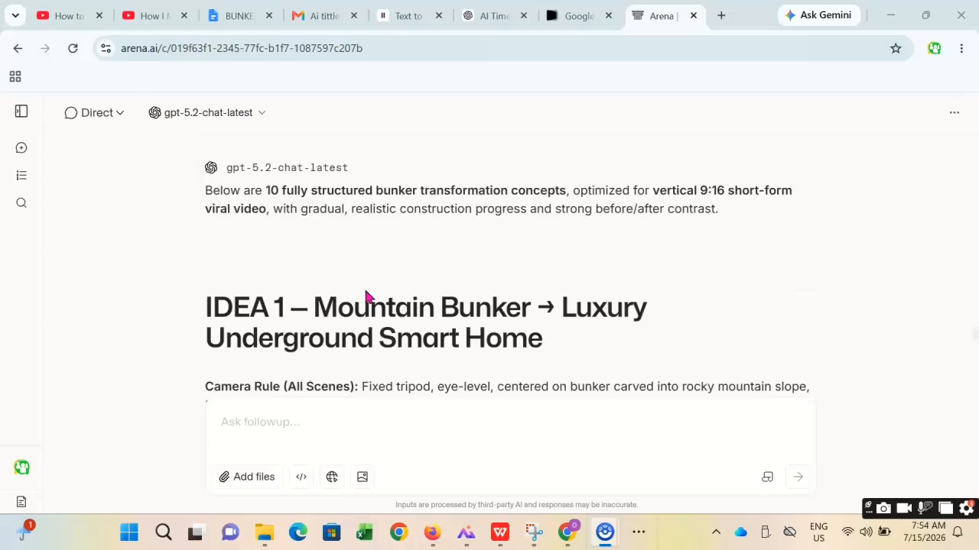
scroll(382, 295, "down", 13)
scroll(403, 293, "down", 3)
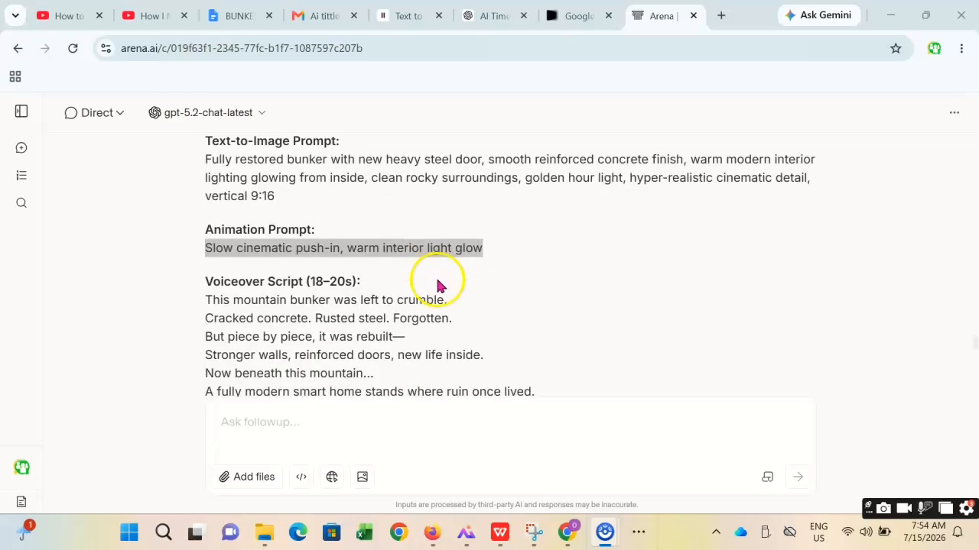
left_click(364, 284)
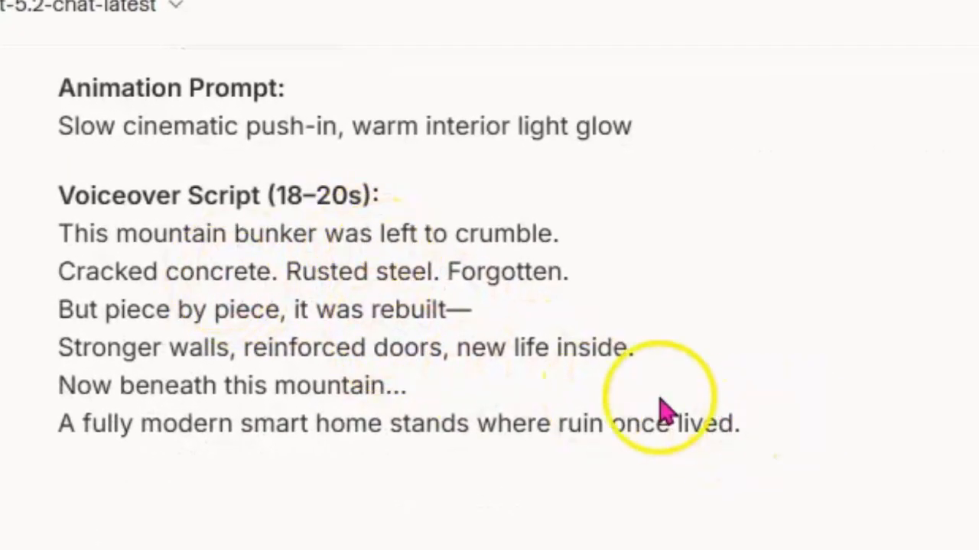
left_click_drag(61, 203, 376, 188)
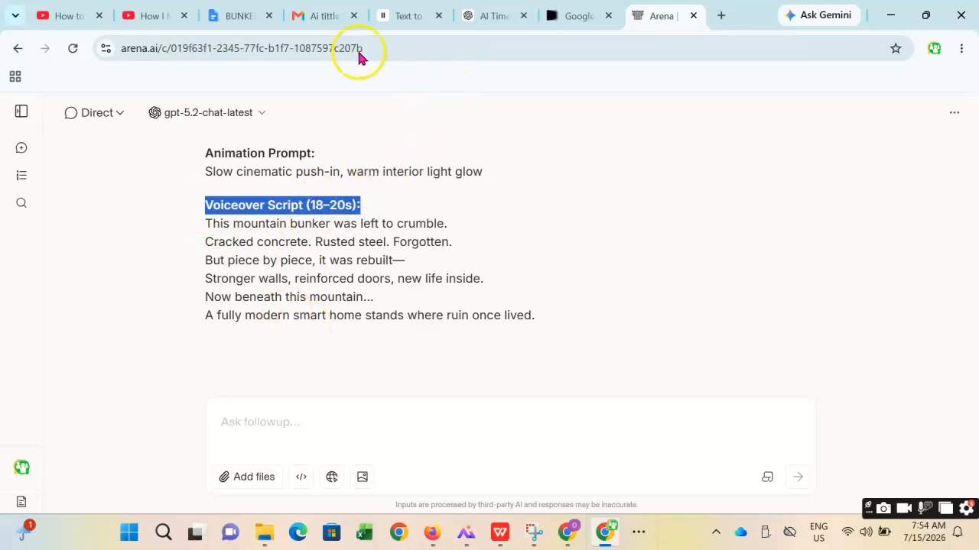
left_click(403, 18)
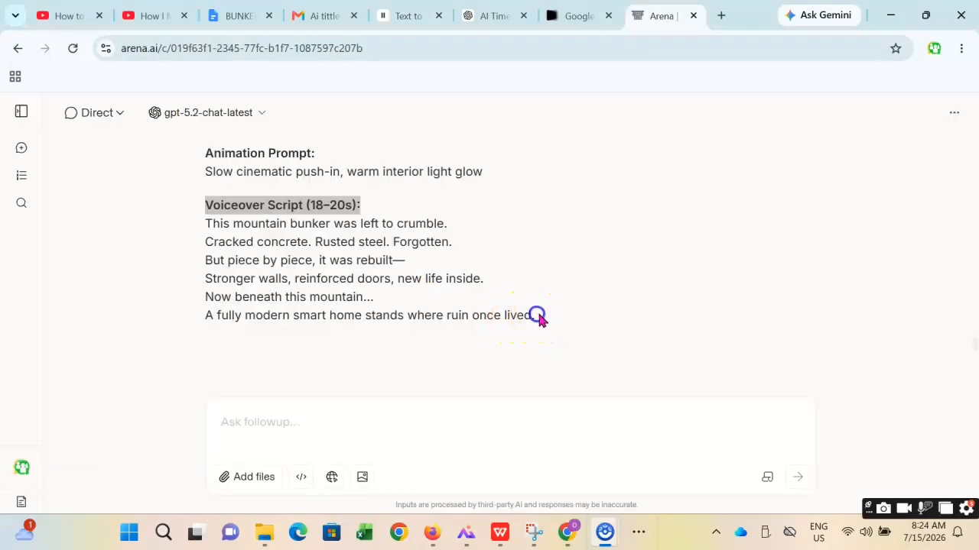
Step: Copy the full voiceover script under Scene 4, from "This mountain bunker was left to crumble." to "where ruin once lived."
left_click(520, 315)
left_click_drag(537, 320, 210, 223)
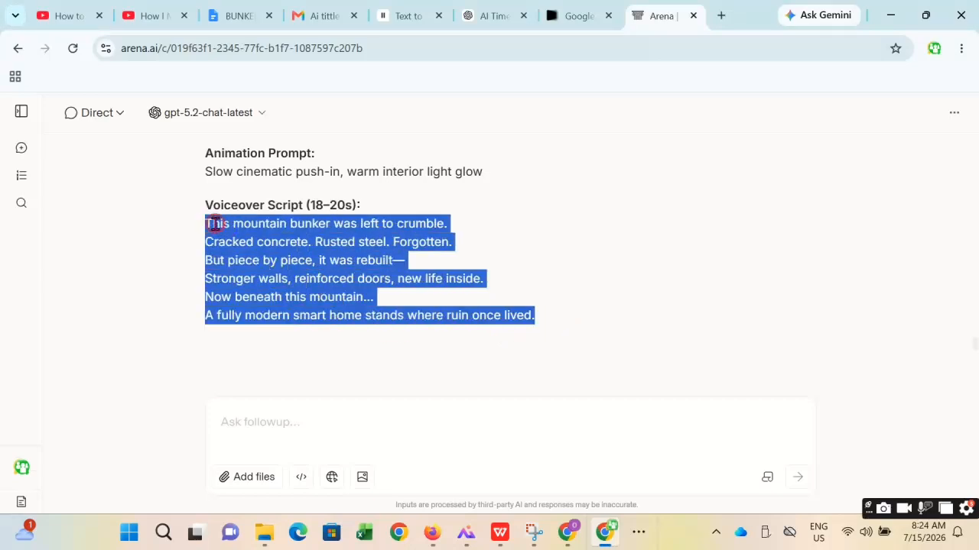
right_click(215, 224)
left_click(296, 246)
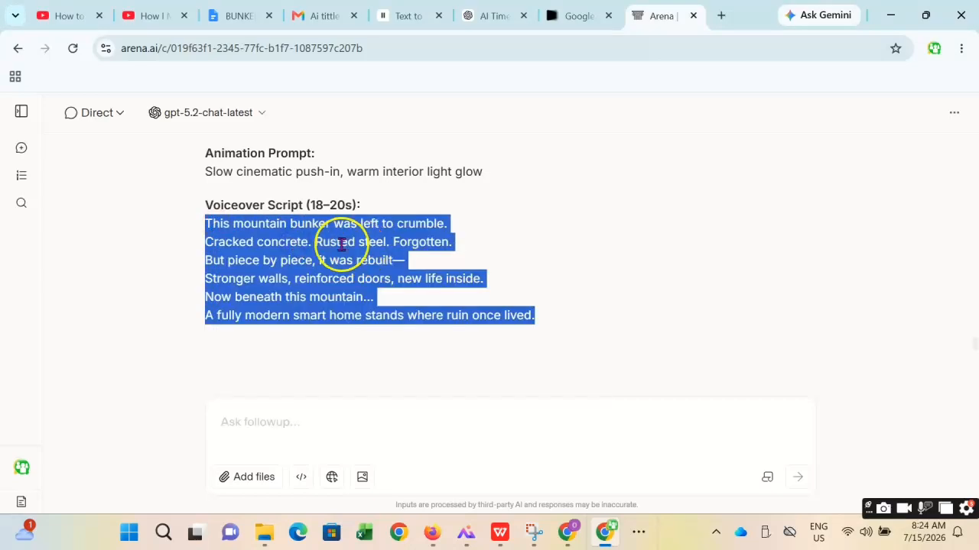
Step: Switch to ElevenLabs Text to Speech and paste the bunker voiceover script into the text area
left_click(400, 17)
left_click(289, 219)
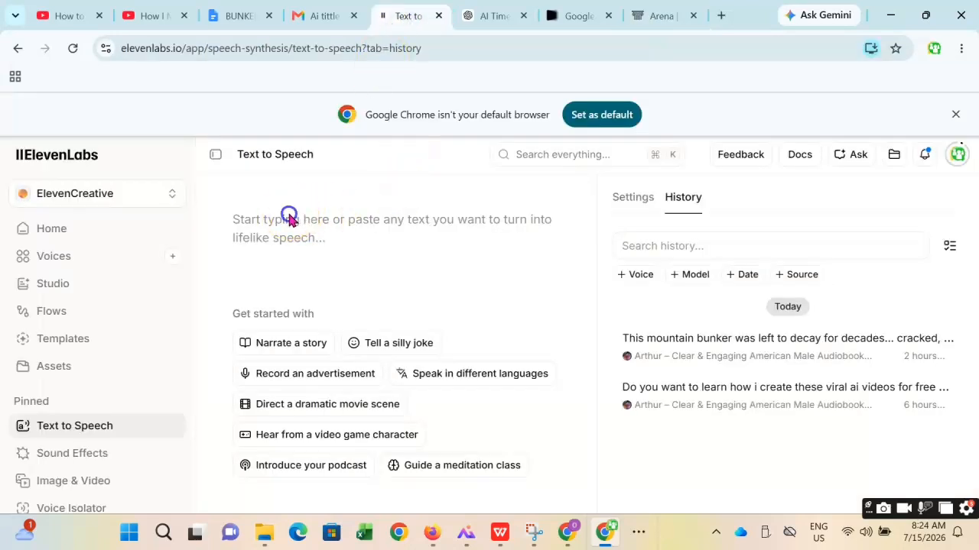
right_click(247, 222)
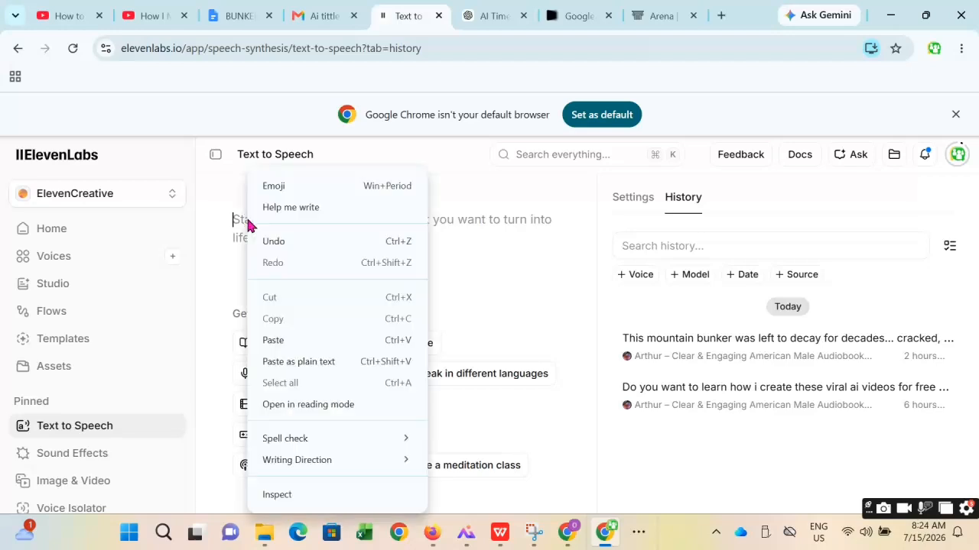
left_click(293, 341)
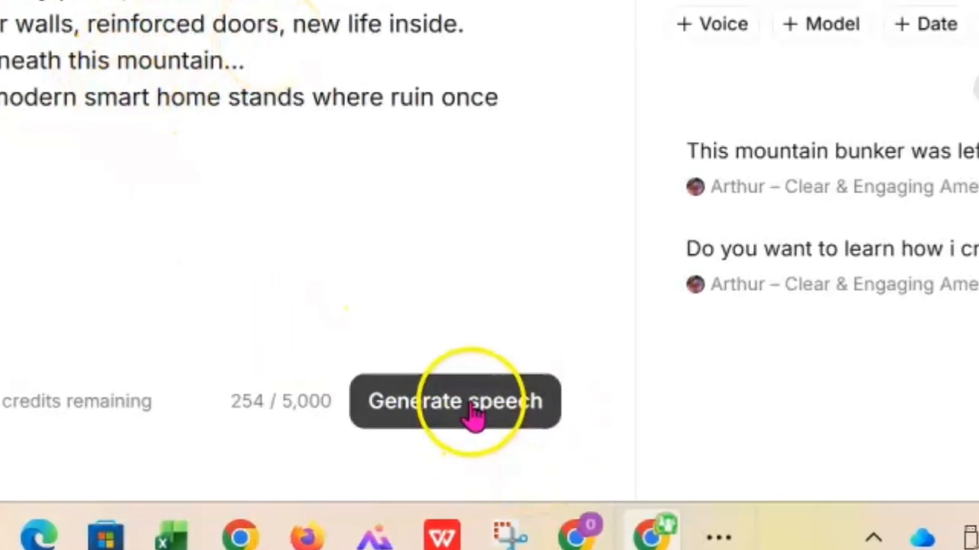
Step: Generate the speech from the bunker script, download the audio, and show the browser's recent downloads
left_click(474, 413)
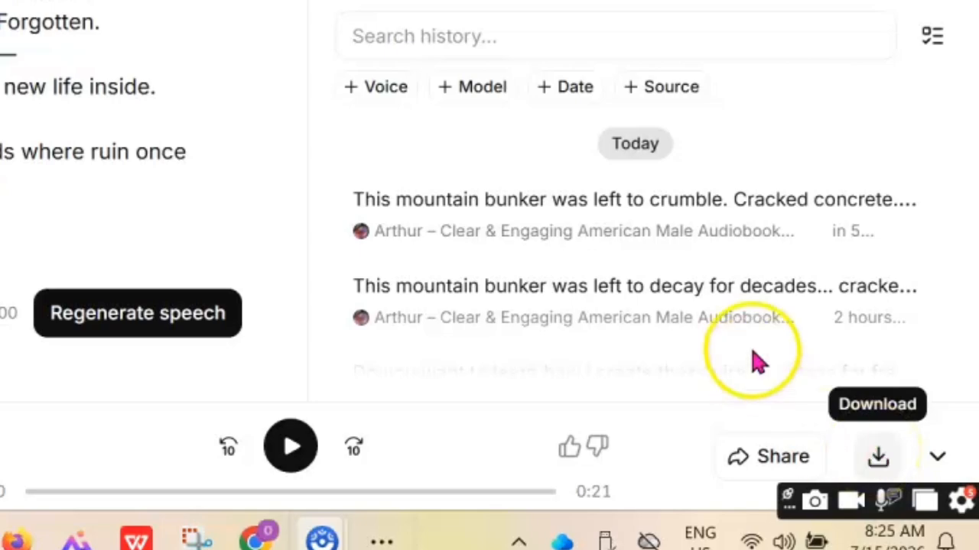
left_click(877, 457)
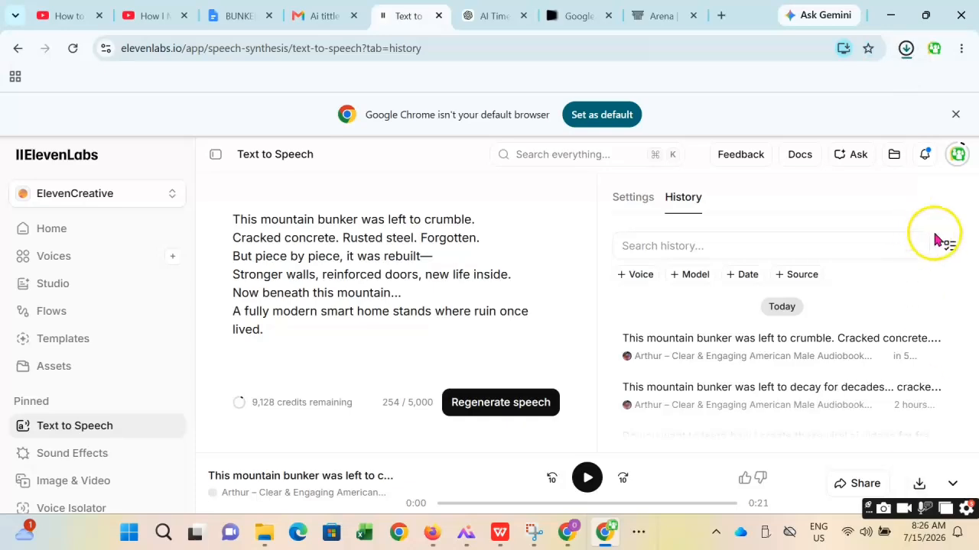
left_click(905, 48)
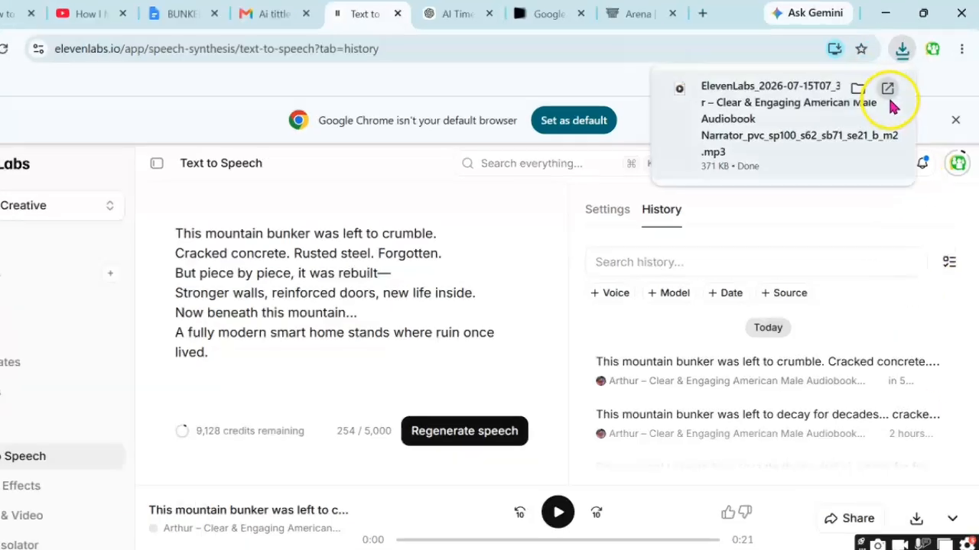